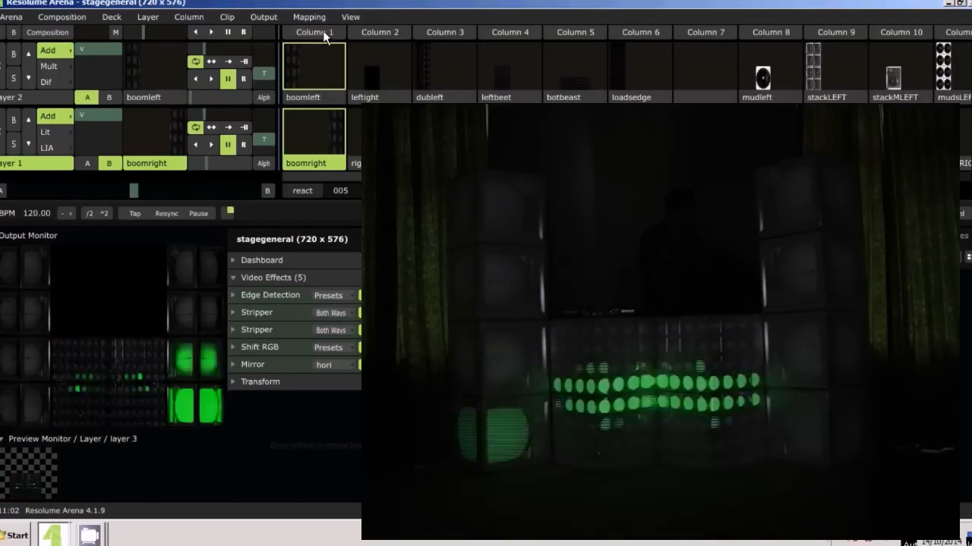
# Trigger columns 2, 8 and 9 to preview their clips on the mapped stage output
pyautogui.click(374, 35)
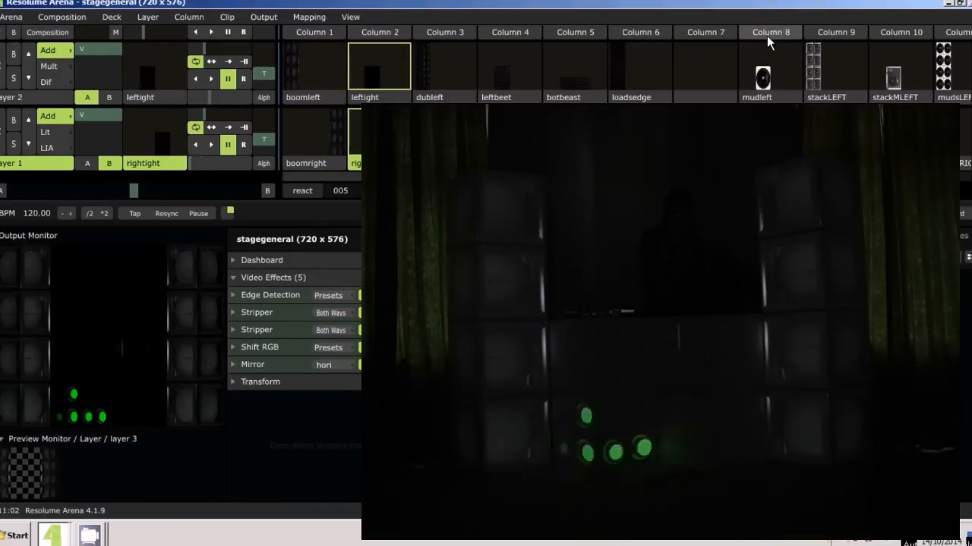
pyautogui.click(768, 34)
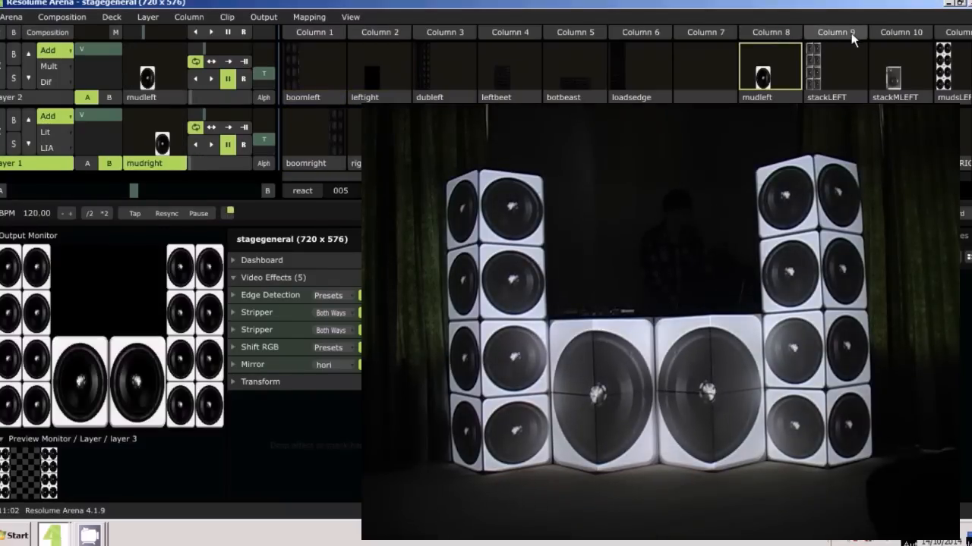
pyautogui.click(850, 31)
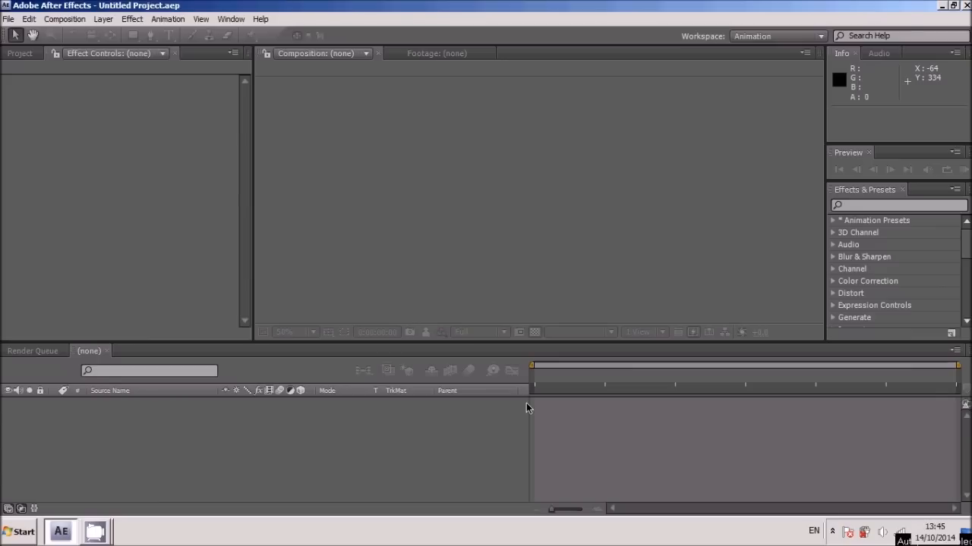
# Switch to After Effects, create a one-second PAL D1/DV composition, and add a black solid at half the composition's width and height
pyautogui.hotkey('ctrl', 'n')
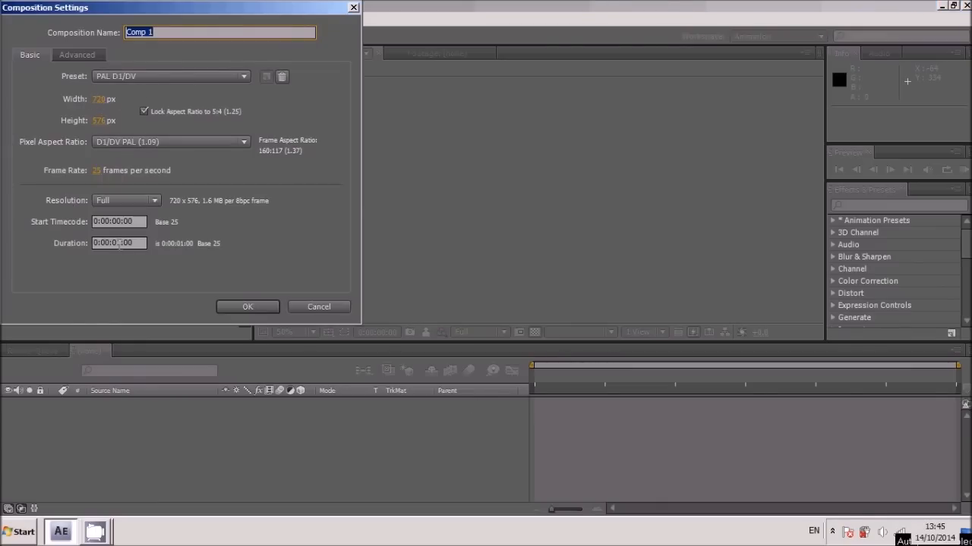
pyautogui.click(248, 309)
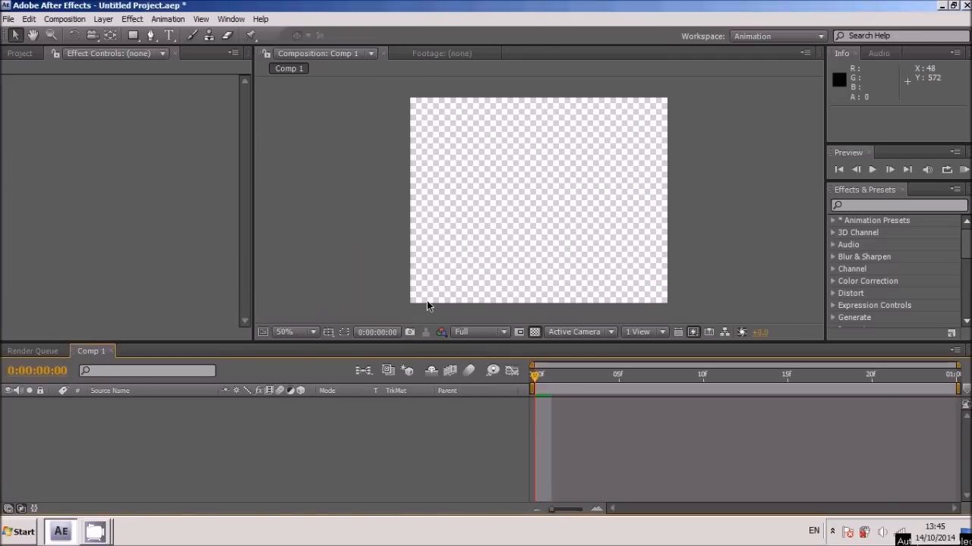
pyautogui.hotkey('ctrl', 'y')
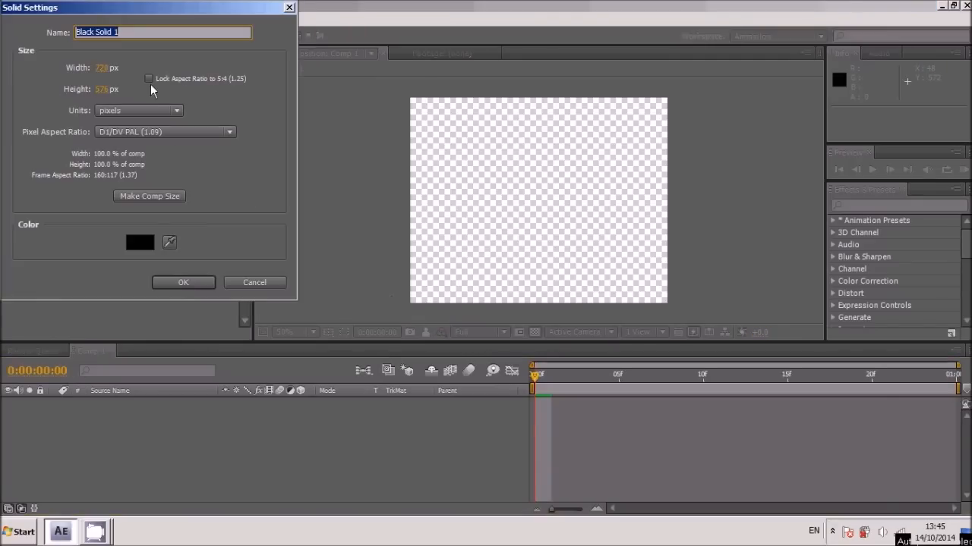
pyautogui.click(102, 67)
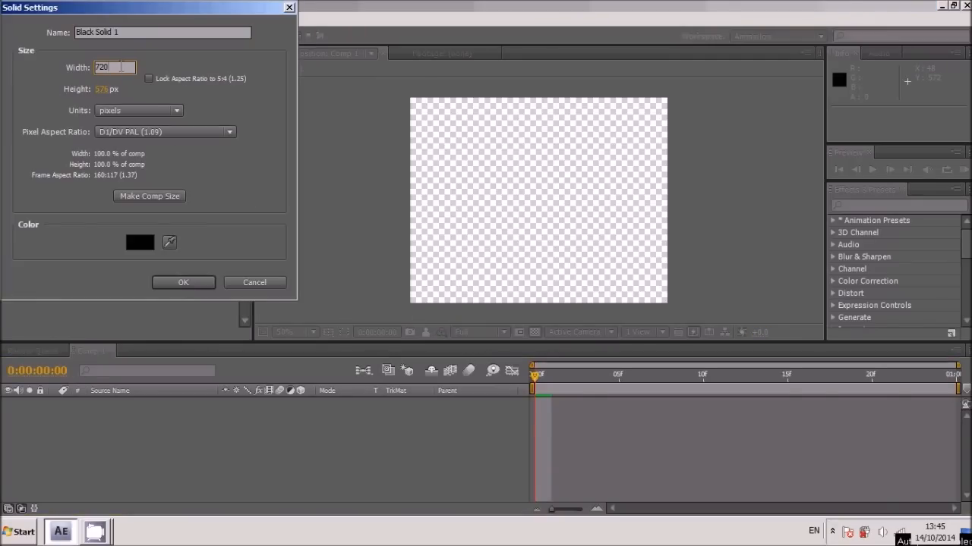
pyautogui.write('/2')
pyautogui.click(105, 88)
pyautogui.click(115, 88)
pyautogui.write('/2')
pyautogui.click(172, 285)
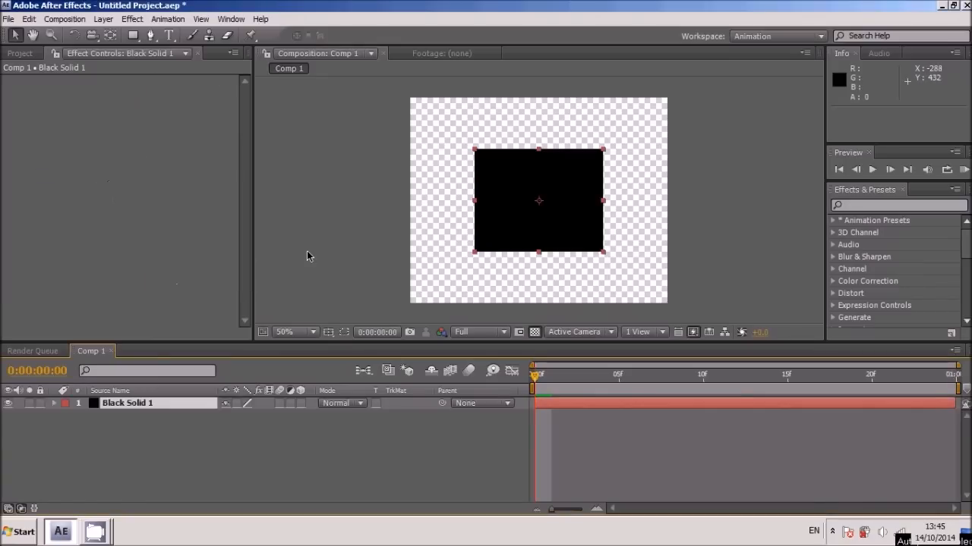
# Move the black solid straight up until it sits flush with the composition's top edge, at position 360, 144
pyautogui.hotkey('shift', 'Up')
pyautogui.hotkey('shift', 'Up')
pyautogui.hotkey('shift', 'Up')
pyautogui.hotkey('shift', 'Up')
pyautogui.hotkey('shift', 'Up')
pyautogui.hotkey('shift', 'Up')
pyautogui.hotkey('shift', 'Up')
pyautogui.hotkey('shift', 'Up')
pyautogui.hotkey('shift', 'Up')
pyautogui.hotkey('shift', 'Up')
pyautogui.hotkey('shift', 'Up')
pyautogui.hotkey('shift', 'Up')
pyautogui.hotkey('shift', 'Up')
pyautogui.hotkey('shift', 'Up')
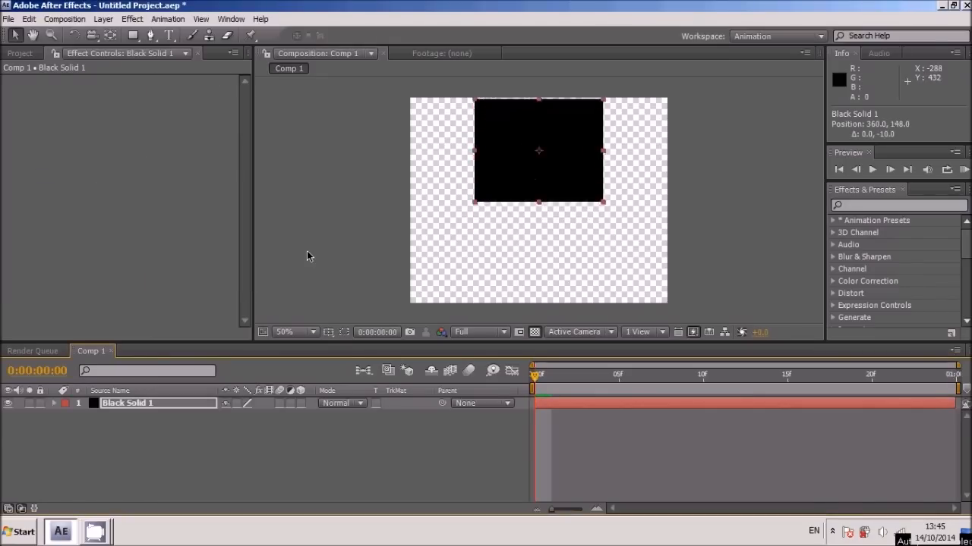
pyautogui.press('Up')
pyautogui.press('Up')
pyautogui.press('Up')
pyautogui.press('Up')
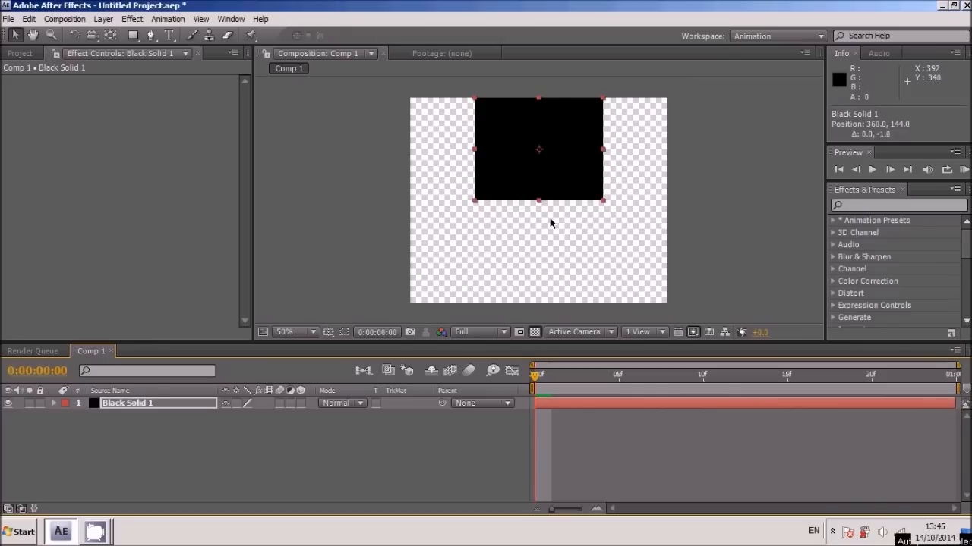
# Move the black solid straight down until it sits flush with the composition's bottom edge, at position 360, 432
pyautogui.hotkey('shift', 'Down')
pyautogui.hotkey('shift', 'Down')
pyautogui.hotkey('shift', 'Down')
pyautogui.hotkey('shift', 'Down')
pyautogui.hotkey('shift', 'Down')
pyautogui.hotkey('shift', 'Down')
pyautogui.hotkey('shift', 'Down')
pyautogui.hotkey('shift', 'Down')
pyautogui.hotkey('shift', 'Down')
pyautogui.hotkey('shift', 'Down')
pyautogui.hotkey('shift', 'Down')
pyautogui.hotkey('shift', 'Down')
pyautogui.hotkey('shift', 'Down')
pyautogui.hotkey('shift', 'Down')
pyautogui.hotkey('shift', 'Down')
pyautogui.hotkey('shift', 'Down')
pyautogui.hotkey('shift', 'Down')
pyautogui.hotkey('shift', 'Down')
pyautogui.hotkey('shift', 'Down')
pyautogui.hotkey('shift', 'Down')
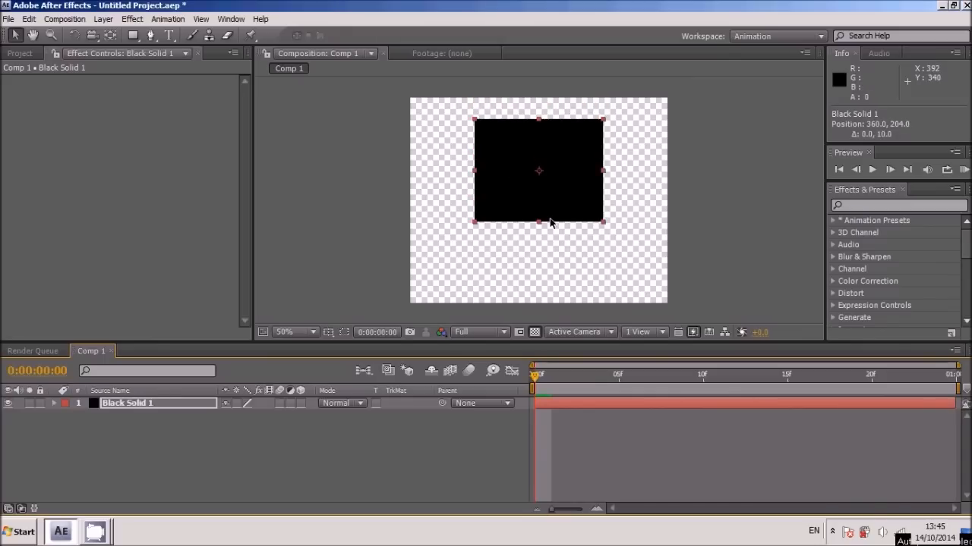
pyautogui.hotkey('shift', 'Down')
pyautogui.hotkey('shift', 'Down')
pyautogui.hotkey('shift', 'Down')
pyautogui.hotkey('shift', 'Down')
pyautogui.hotkey('shift', 'Down')
pyautogui.hotkey('shift', 'Down')
pyautogui.hotkey('shift', 'Down')
pyautogui.hotkey('shift', 'Down')
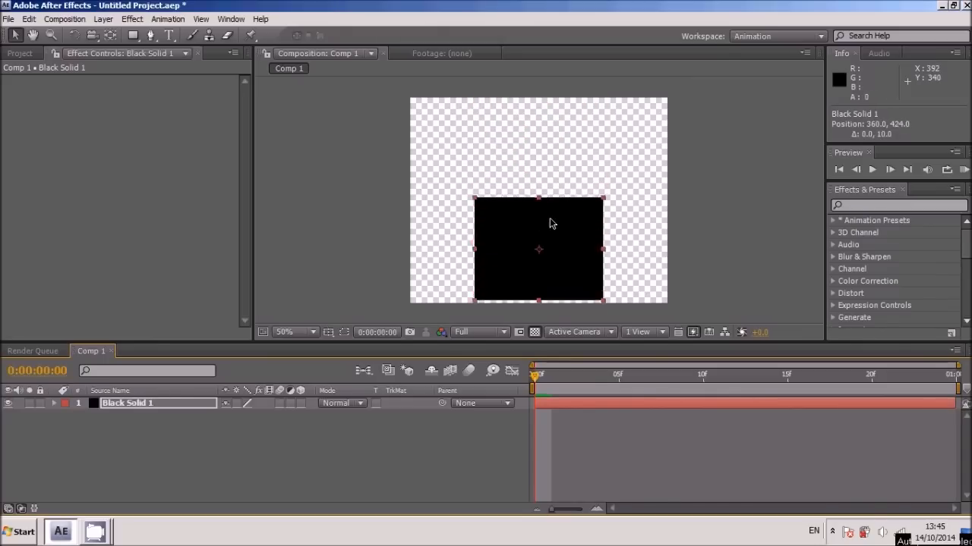
pyautogui.press('Down')
pyautogui.press('Down')
pyautogui.press('Down')
pyautogui.press('Down')
pyautogui.press('Down')
pyautogui.press('Down')
pyautogui.press('Down')
pyautogui.press('Down')
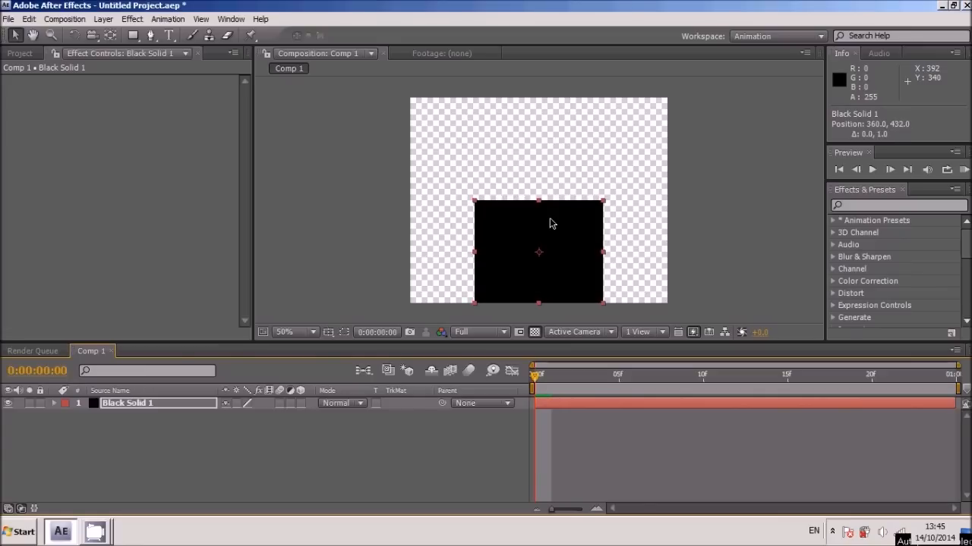
# Lower the opacity of the half-size black solid to 71%
pyautogui.press('t')
pyautogui.moveTo(232, 426); pyautogui.dragTo(205, 425)
pyautogui.click(630, 478)
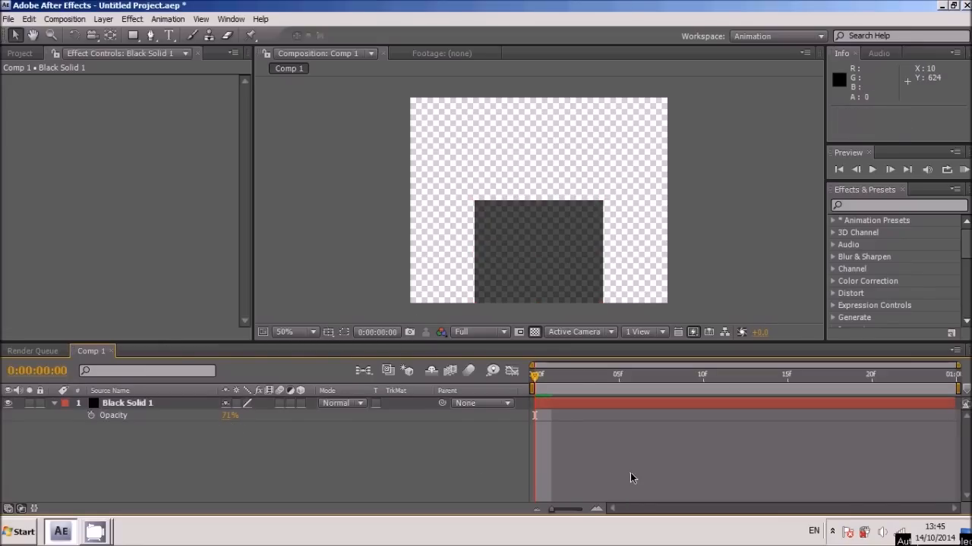
# Add a second black solid with the composition's full height and a quarter of its width (720/4 px)
pyautogui.hotkey('ctrl', 'y')
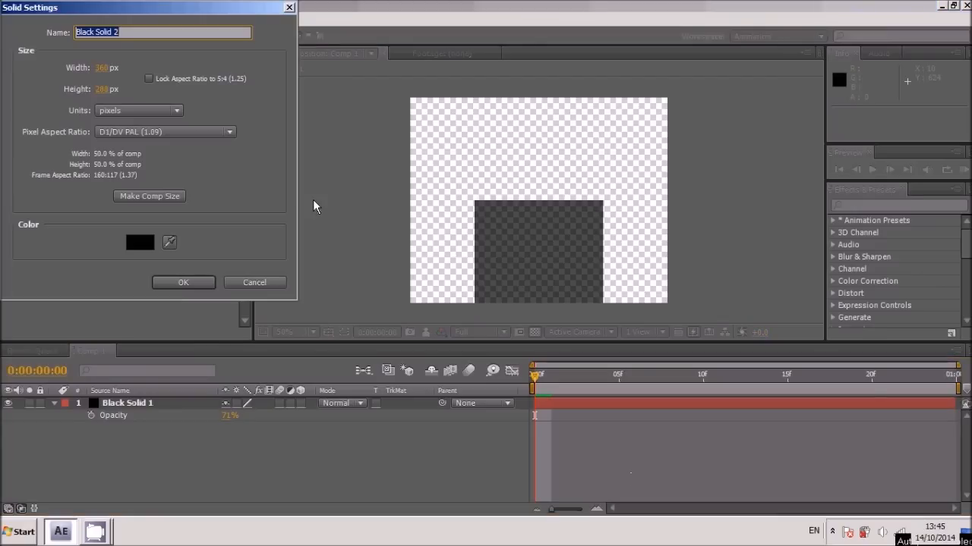
pyautogui.click(143, 196)
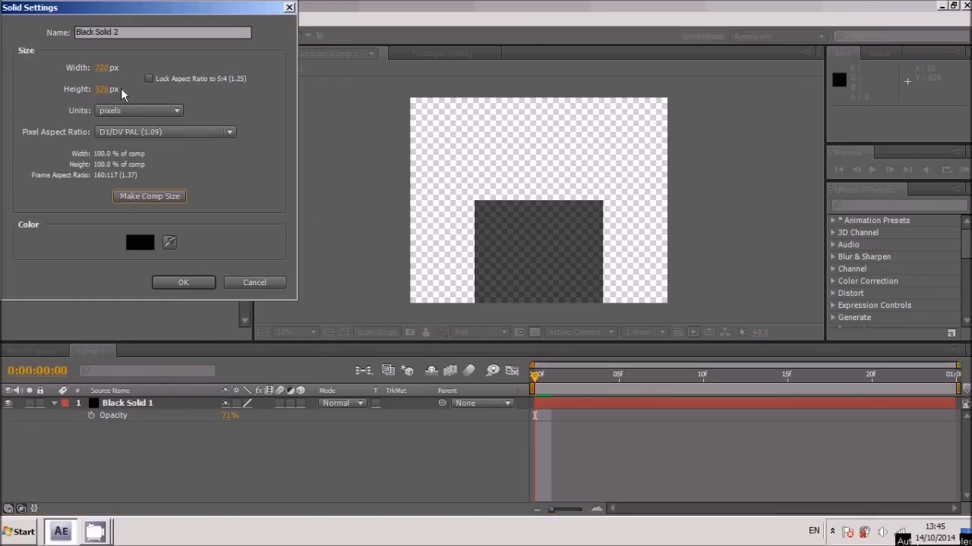
pyautogui.click(104, 67)
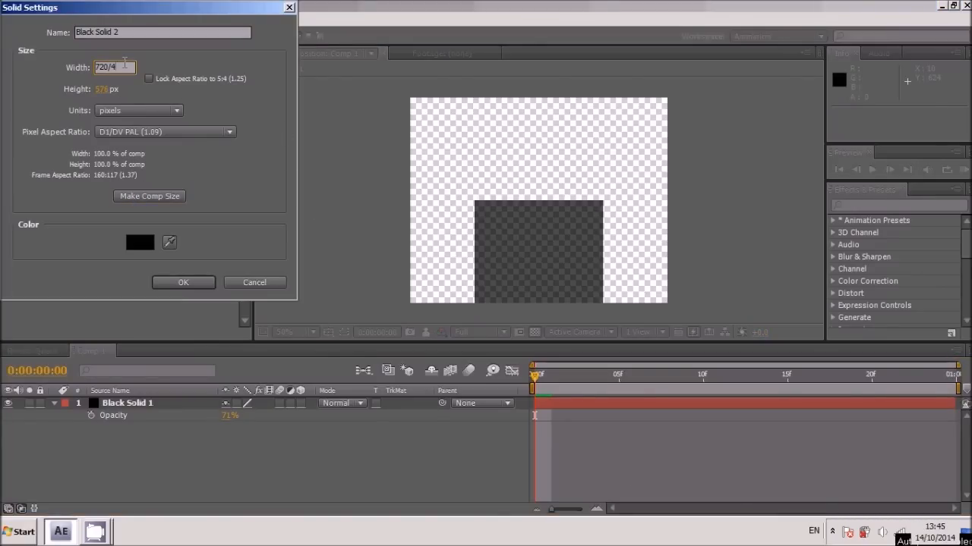
pyautogui.press('Return')
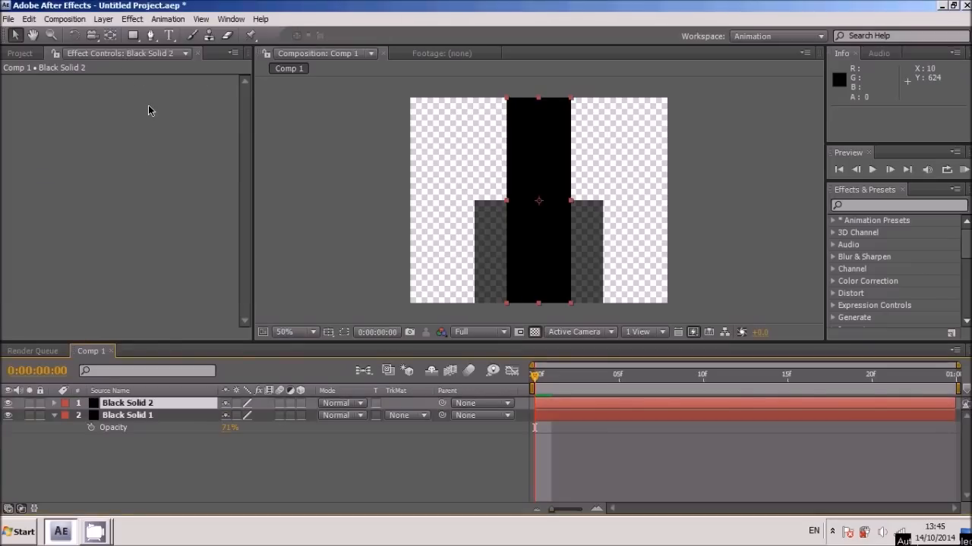
# Move the tall black solid flush with the composition's left edge, at position 90, 288
pyautogui.hotkey('shift', 'Left')
pyautogui.hotkey('shift', 'Left')
pyautogui.hotkey('shift', 'Left')
pyautogui.hotkey('shift', 'Left')
pyautogui.hotkey('shift', 'Left')
pyautogui.hotkey('shift', 'Left')
pyautogui.hotkey('shift', 'Left')
pyautogui.hotkey('shift', 'Left')
pyautogui.hotkey('shift', 'Left')
pyautogui.hotkey('shift', 'Left')
pyautogui.hotkey('shift', 'Left')
pyautogui.hotkey('shift', 'Left')
pyautogui.hotkey('shift', 'Left')
pyautogui.hotkey('shift', 'Left')
pyautogui.hotkey('shift', 'Left')
pyautogui.hotkey('shift', 'Left')
pyautogui.hotkey('shift', 'Left')
pyautogui.hotkey('shift', 'Left')
pyautogui.hotkey('shift', 'Left')
pyautogui.hotkey('shift', 'Left')
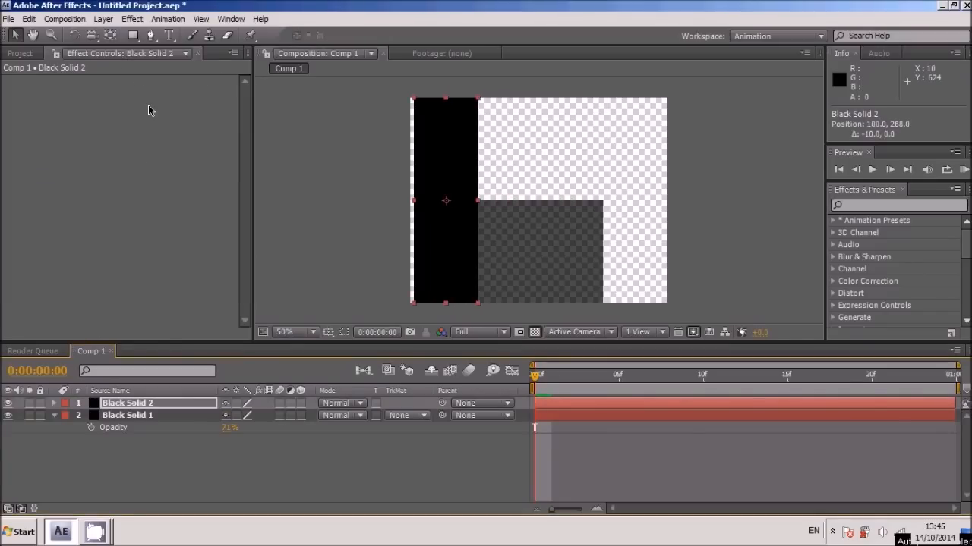
pyautogui.press('Left')
pyautogui.press('Left')
pyautogui.press('Left')
pyautogui.press('Left')
pyautogui.press('Left')
pyautogui.press('Left')
pyautogui.press('Left')
pyautogui.press('Left')
pyautogui.press('Left')
pyautogui.press('Left')
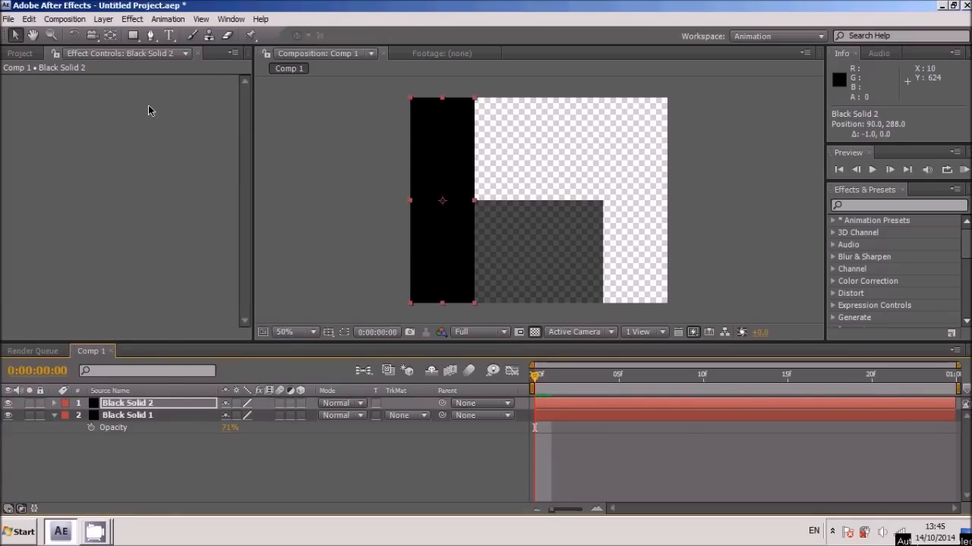
# Duplicate the tall black solid and move the copy flush with the composition's right edge, at position 630, 288
pyautogui.hotkey('ctrl', 'd')
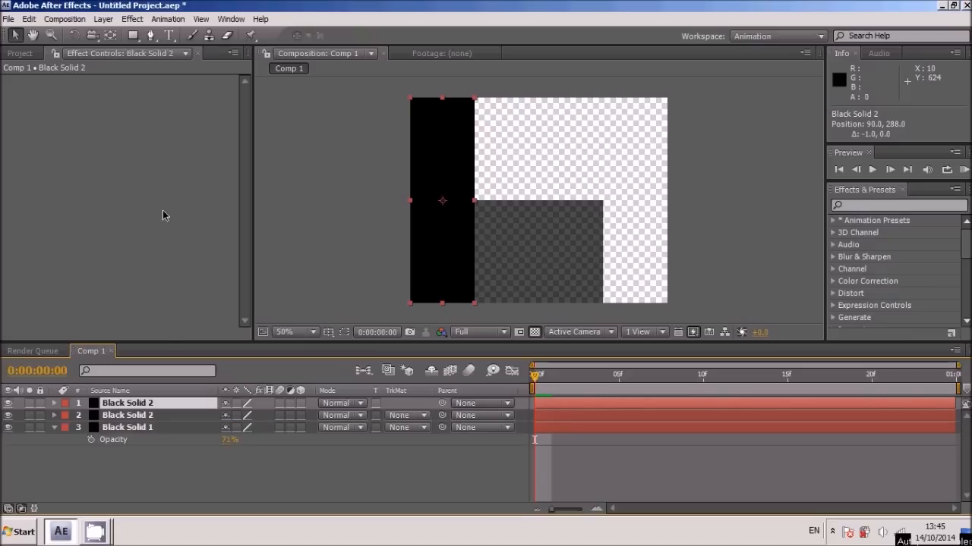
pyautogui.hotkey('shift', 'Right')
pyautogui.hotkey('shift', 'Right')
pyautogui.hotkey('shift', 'Right')
pyautogui.hotkey('shift', 'Right')
pyautogui.hotkey('shift', 'Right')
pyautogui.hotkey('shift', 'Right')
pyautogui.hotkey('shift', 'Right')
pyautogui.hotkey('shift', 'Right')
pyautogui.hotkey('shift', 'Right')
pyautogui.hotkey('shift', 'Right')
pyautogui.hotkey('shift', 'Right')
pyautogui.hotkey('shift', 'Right')
pyautogui.hotkey('shift', 'Right')
pyautogui.hotkey('shift', 'Right')
pyautogui.hotkey('shift', 'Right')
pyautogui.hotkey('shift', 'Right')
pyautogui.hotkey('shift', 'Right')
pyautogui.hotkey('shift', 'Right')
pyautogui.hotkey('shift', 'Right')
pyautogui.hotkey('shift', 'Right')
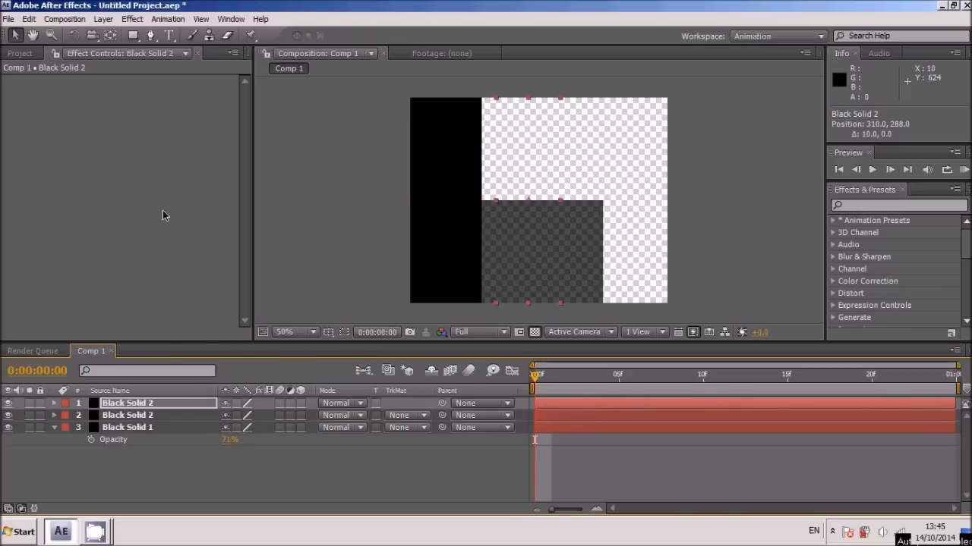
pyautogui.hotkey('shift', 'Right')
pyautogui.hotkey('shift', 'Right')
pyautogui.hotkey('shift', 'Right')
pyautogui.hotkey('shift', 'Right')
pyautogui.hotkey('shift', 'Right')
pyautogui.hotkey('shift', 'Right')
pyautogui.hotkey('shift', 'Right')
pyautogui.hotkey('shift', 'Right')
pyautogui.hotkey('shift', 'Right')
pyautogui.hotkey('shift', 'Right')
pyautogui.hotkey('shift', 'Right')
pyautogui.hotkey('shift', 'Right')
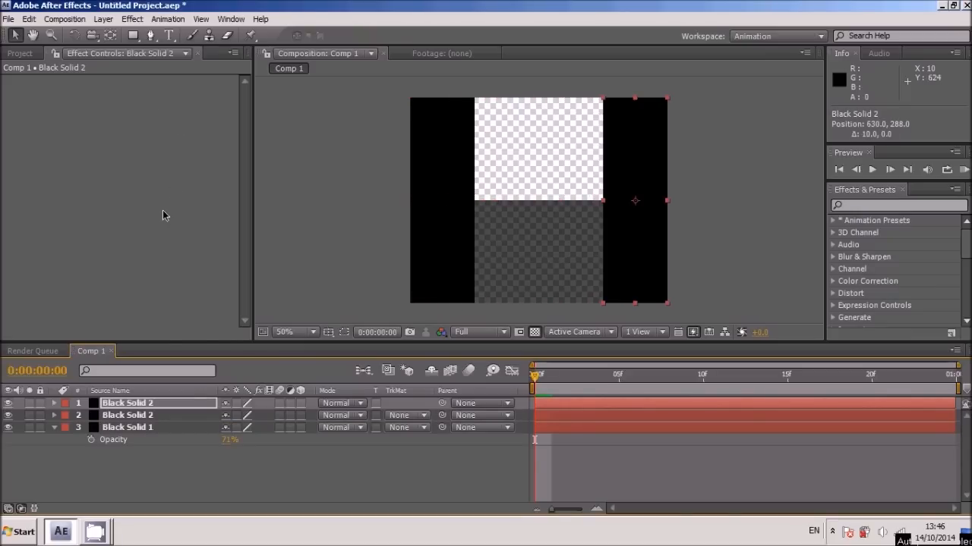
pyautogui.click(102, 482)
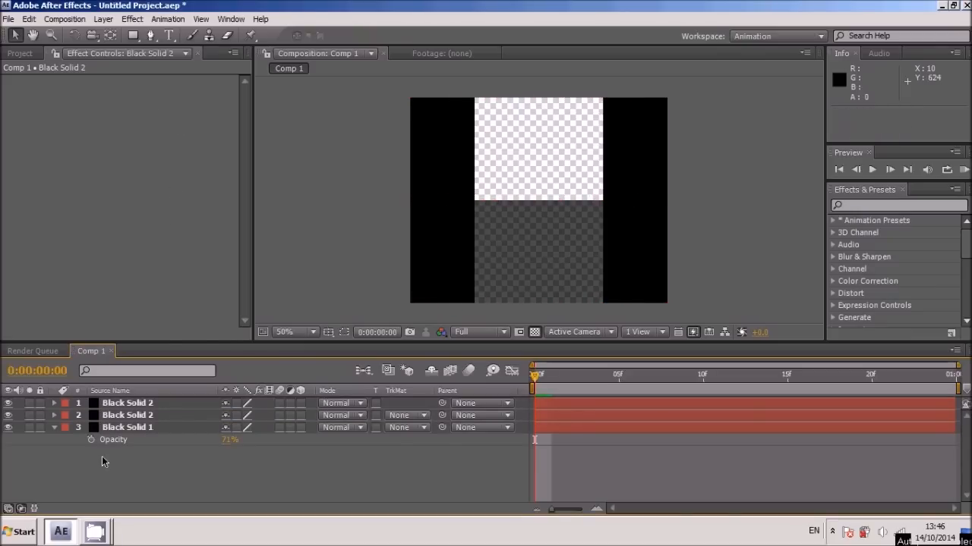
# Pre-compose the right-hand tall solid, leaving all attributes in Comp 1, and open the resulting composition
pyautogui.click(137, 406)
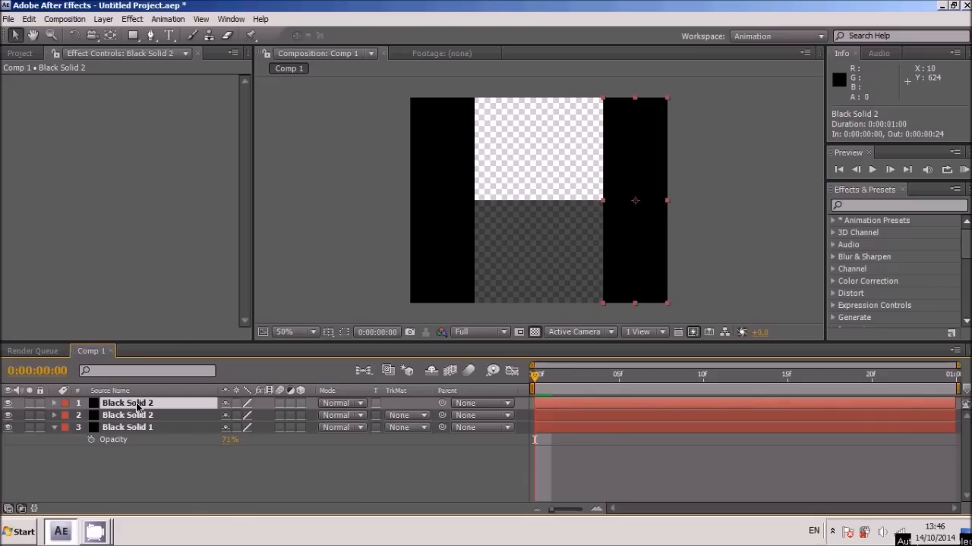
pyautogui.hotkey('ctrl', 'shift', 'c')
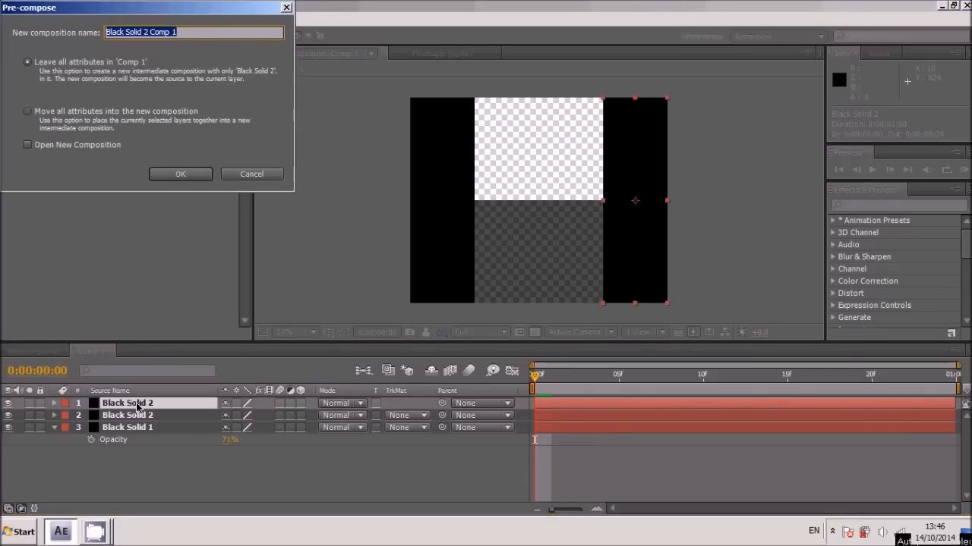
pyautogui.press('Return')
pyautogui.doubleClick(135, 407)
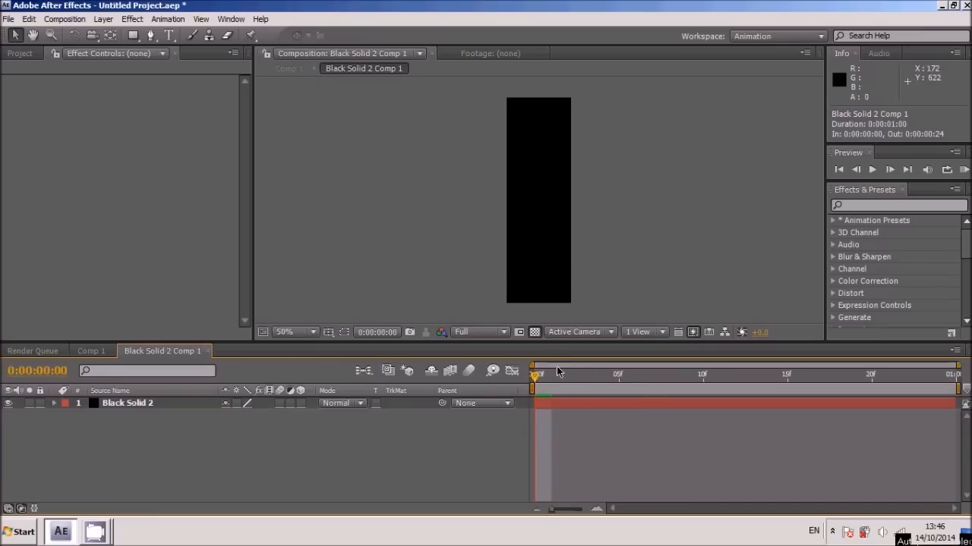
# Add a green solid (2AE316) to Black Solid 2 Comp 1, 180 px wide and an eighth of the composition's height (576/8 px)
pyautogui.click(523, 293)
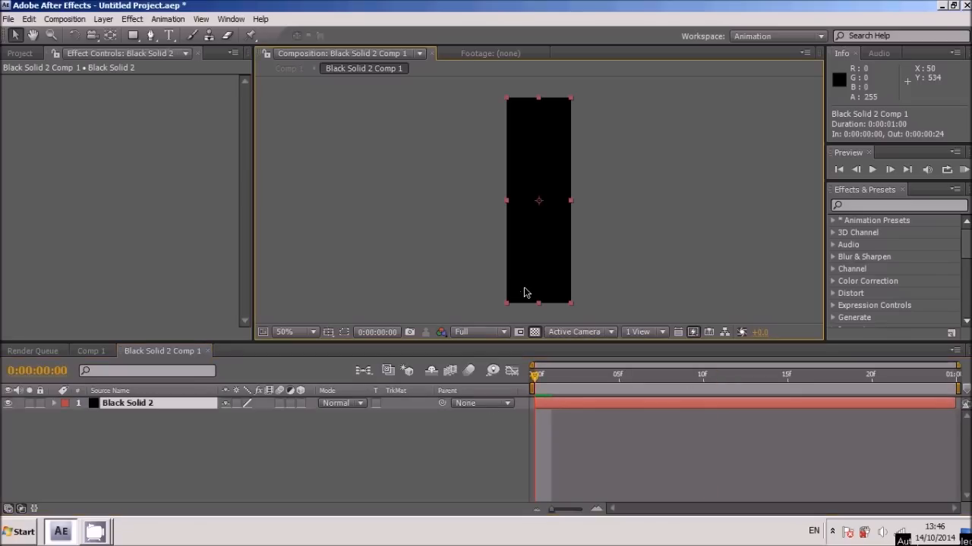
pyautogui.hotkey('ctrl', 'y')
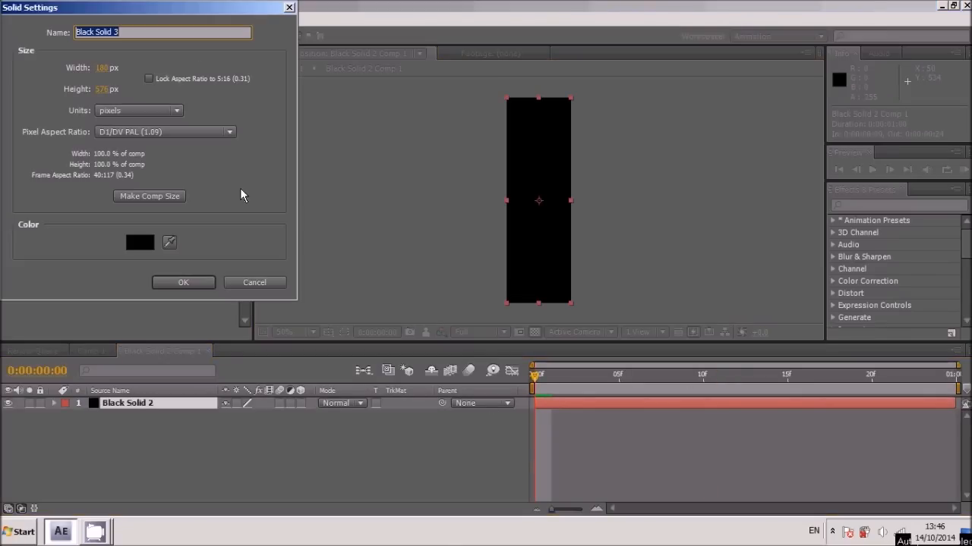
pyautogui.click(137, 243)
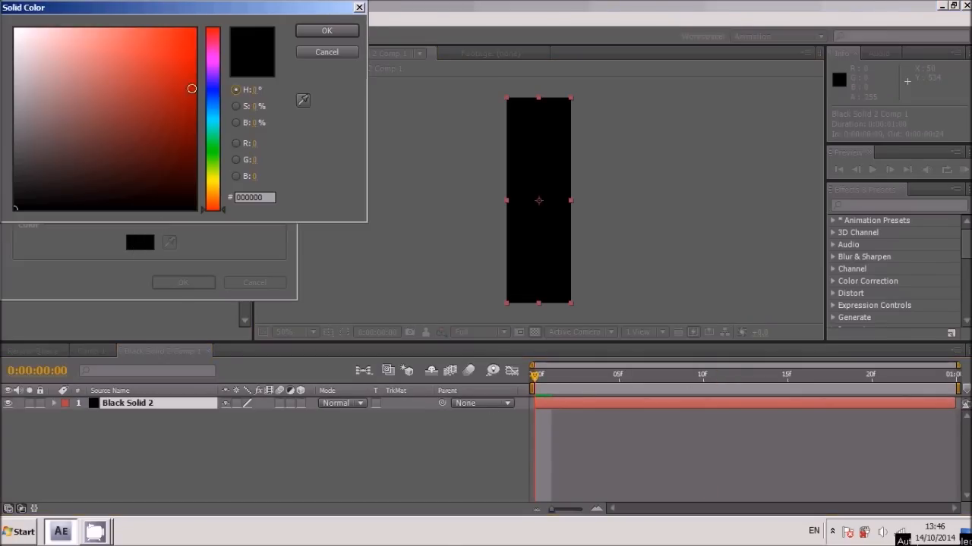
pyautogui.click(213, 151)
pyautogui.click(177, 48)
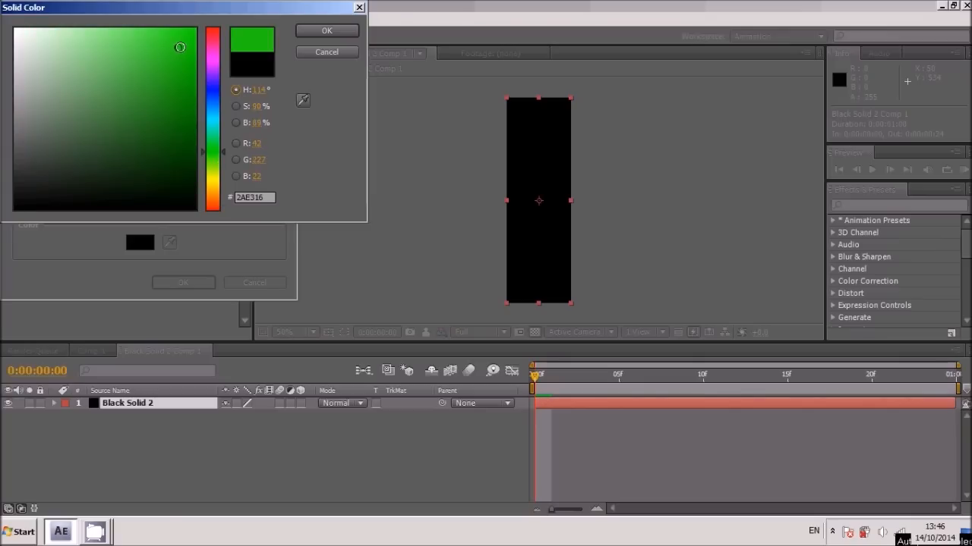
pyautogui.click(344, 34)
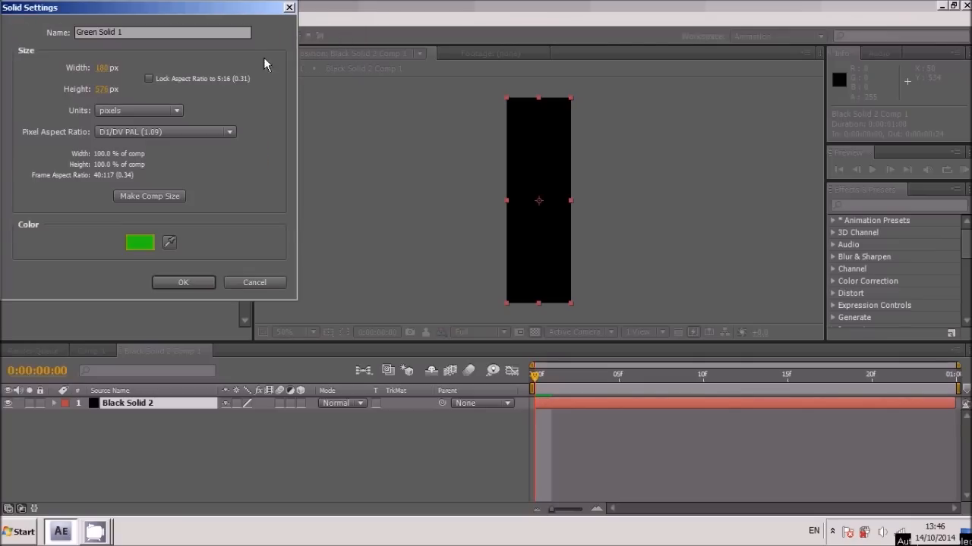
pyautogui.click(118, 89)
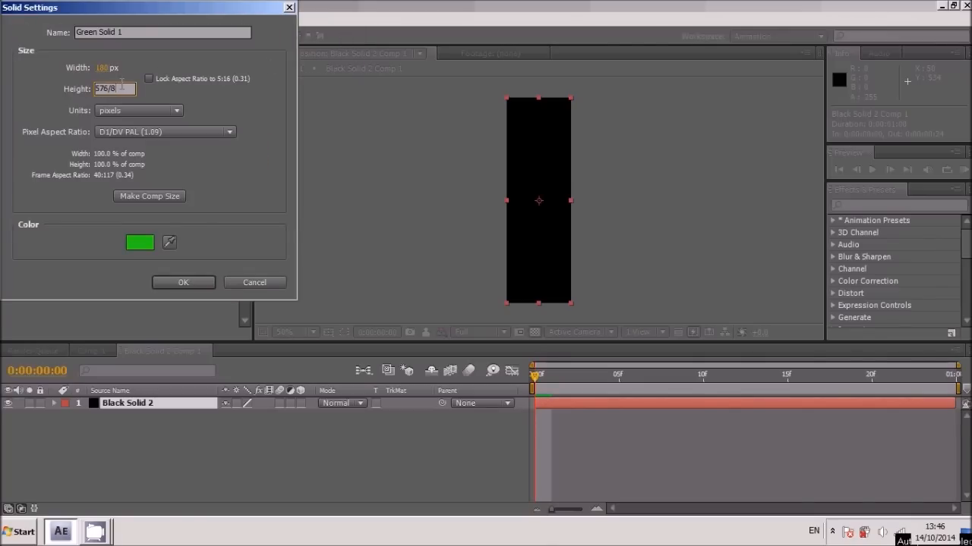
pyautogui.write('/8')
pyautogui.press('Return')
# Move the green solid flush with the bottom edge of the tall black solid, at position 90, 540
pyautogui.hotkey('shift', 'Down')
pyautogui.hotkey('shift', 'Down')
pyautogui.hotkey('shift', 'Down')
pyautogui.hotkey('shift', 'Down')
pyautogui.hotkey('shift', 'Down')
pyautogui.hotkey('shift', 'Down')
pyautogui.hotkey('shift', 'Down')
pyautogui.hotkey('shift', 'Down')
pyautogui.hotkey('shift', 'Down')
pyautogui.hotkey('shift', 'Down')
pyautogui.hotkey('shift', 'Down')
pyautogui.hotkey('shift', 'Down')
pyautogui.hotkey('shift', 'Down')
pyautogui.hotkey('shift', 'Down')
pyautogui.hotkey('shift', 'Down')
pyautogui.hotkey('shift', 'Down')
pyautogui.hotkey('shift', 'Down')
pyautogui.hotkey('shift', 'Down')
pyautogui.hotkey('shift', 'Down')
pyautogui.hotkey('shift', 'Down')
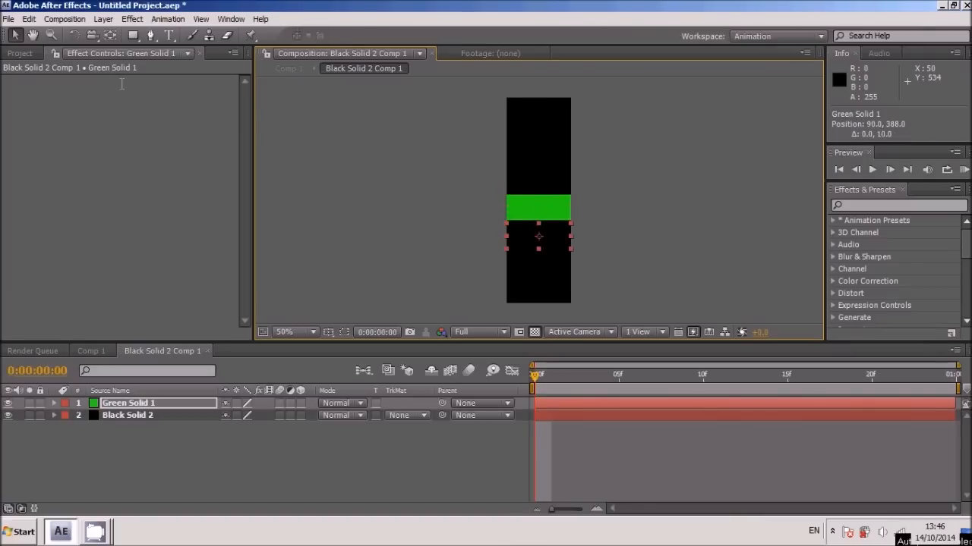
pyautogui.press('Down')
pyautogui.press('Down')
pyautogui.press('Down')
pyautogui.press('Down')
pyautogui.press('Down')
pyautogui.press('Down')
pyautogui.press('Down')
pyautogui.press('Down')
pyautogui.press('Down')
pyautogui.press('Down')
pyautogui.press('Down')
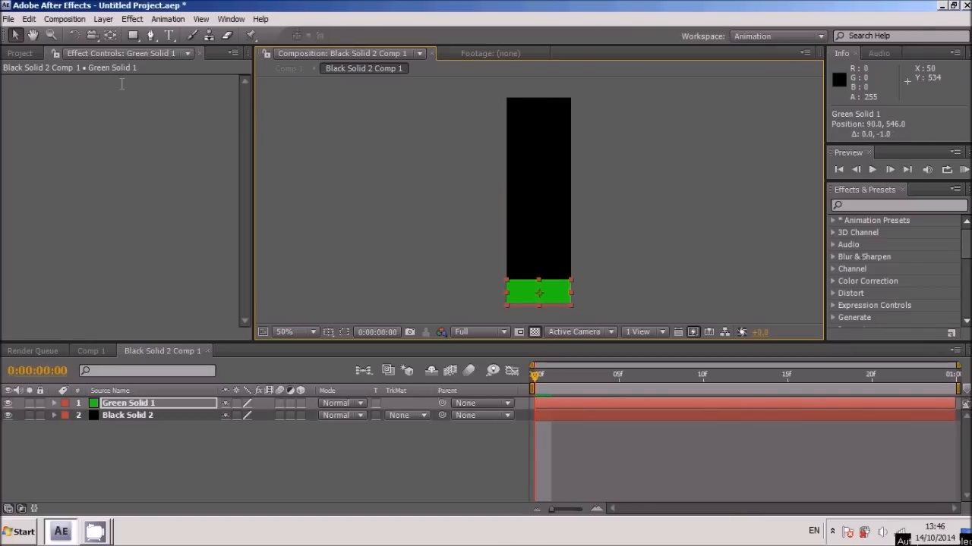
pyautogui.press('Up')
pyautogui.press('Down')
pyautogui.press('Down')
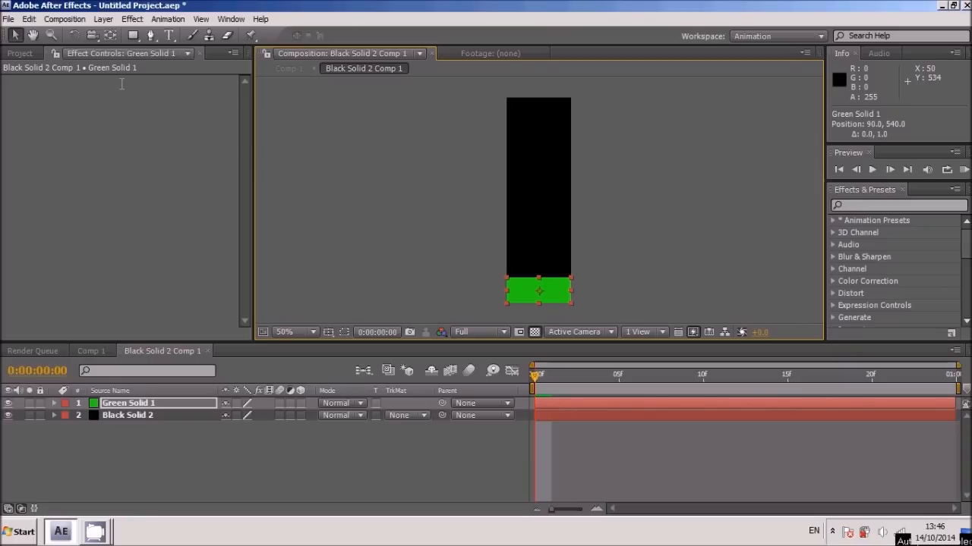
# Pre-compose the green solid, leaving all attributes in Black Solid 2 Comp 1
pyautogui.hotkey('ctrl', 'shift', 'c')
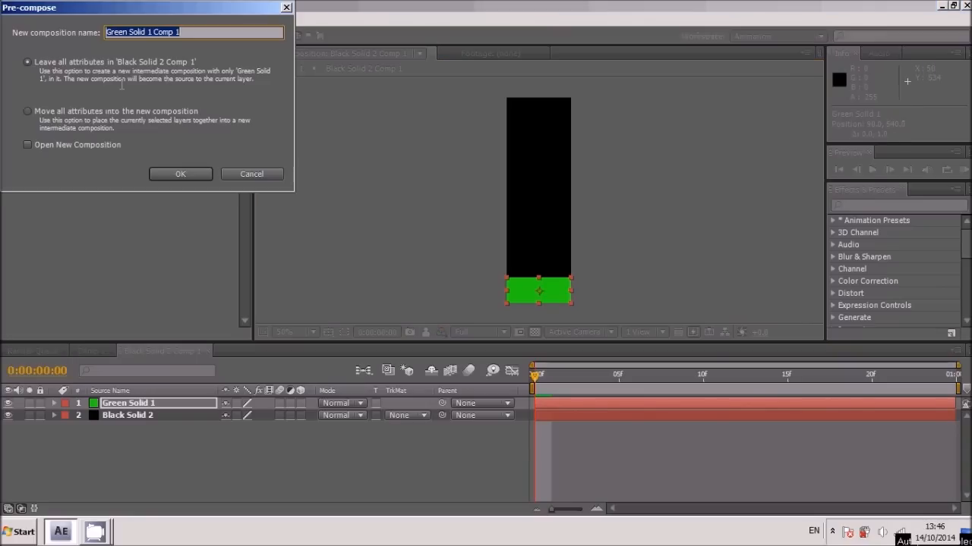
pyautogui.press('Return')
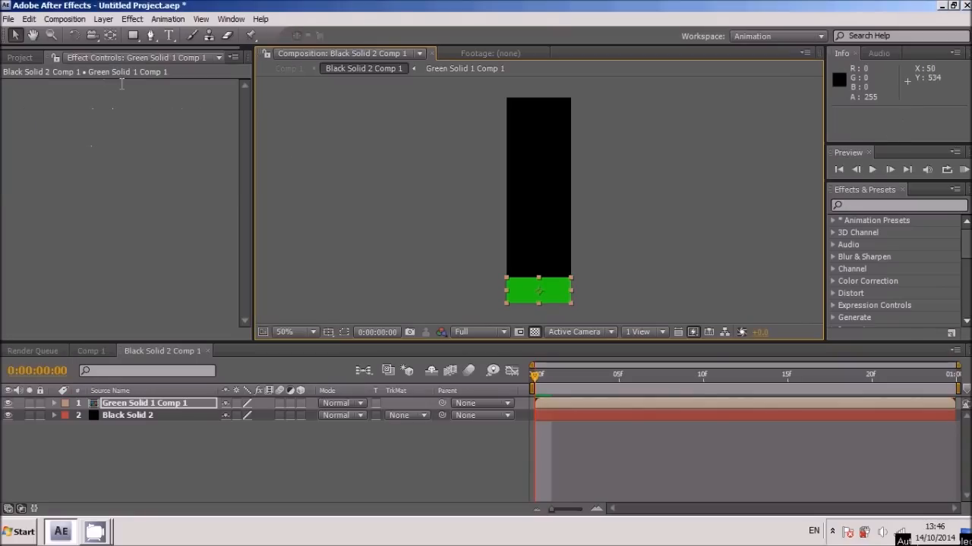
pyautogui.click(573, 406)
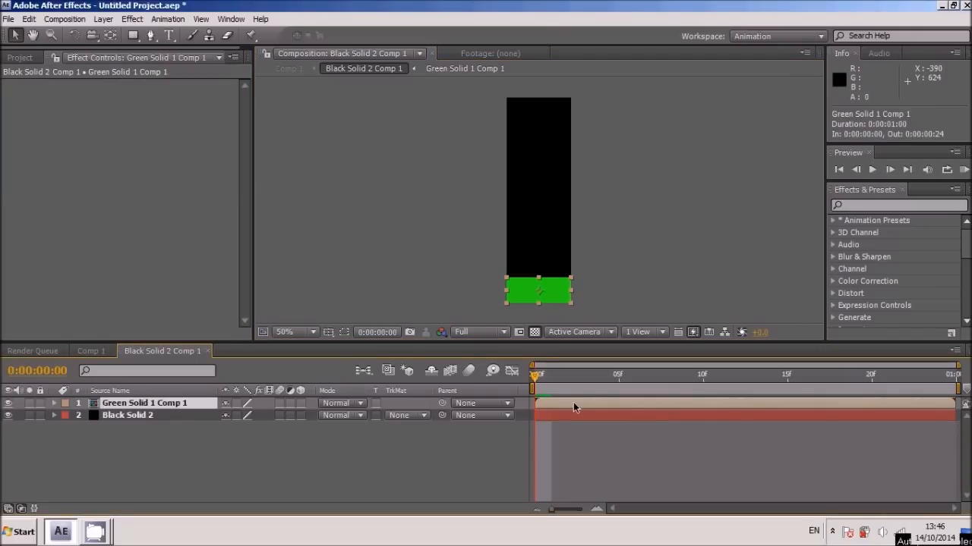
# Keyframe the green bar's opacity from 0% at the first frame to 100% at 0:00:00:03, and preview the fade
pyautogui.press('space')
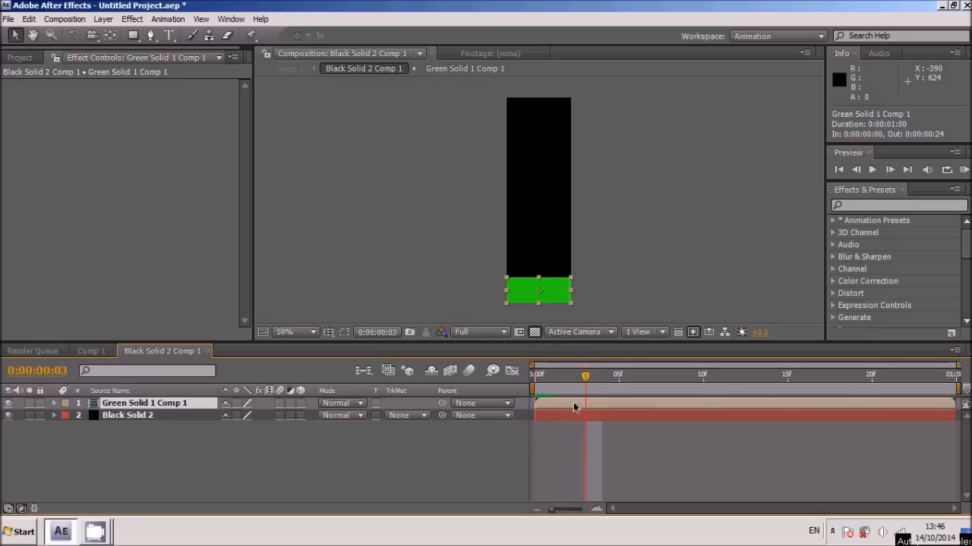
pyautogui.press('t')
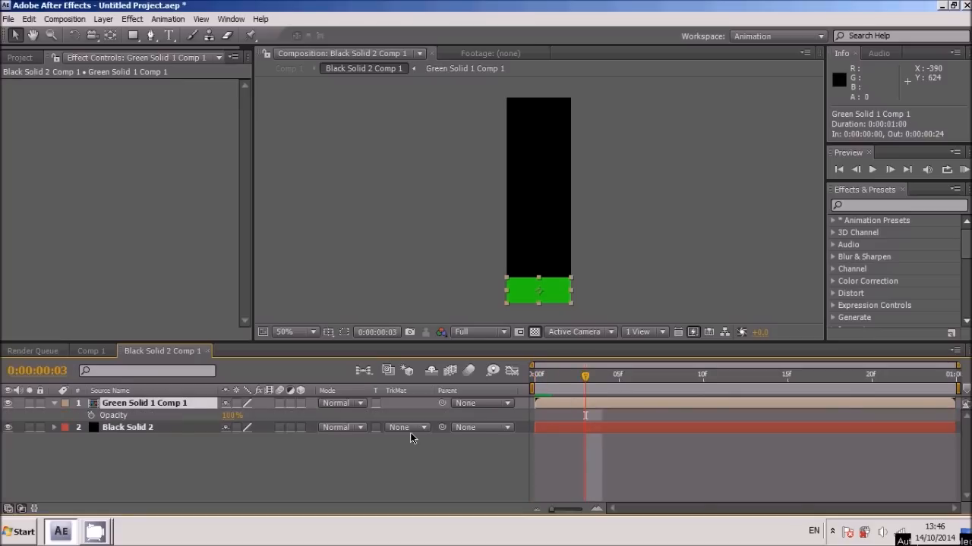
pyautogui.click(91, 416)
pyautogui.press('Home')
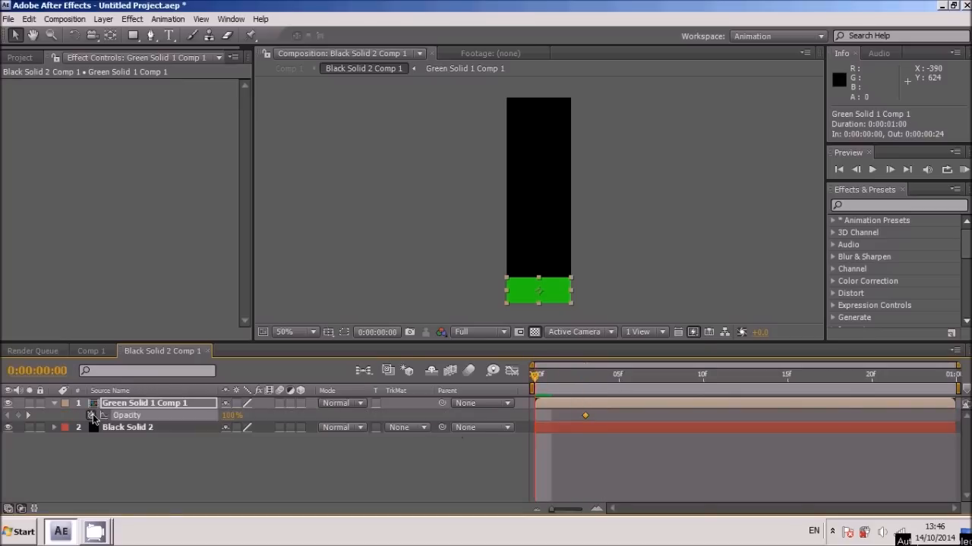
pyautogui.click(230, 416)
pyautogui.write('0')
pyautogui.press('Return')
pyautogui.press('space')
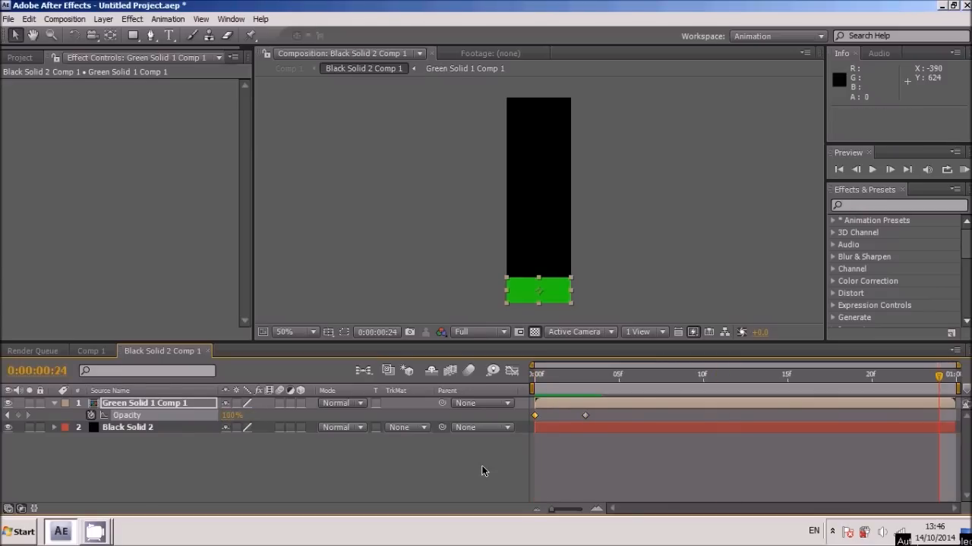
# Duplicate the green bar layer, stack the copy directly above the original, and shift its start to 0:00:00:03
pyautogui.click(574, 408)
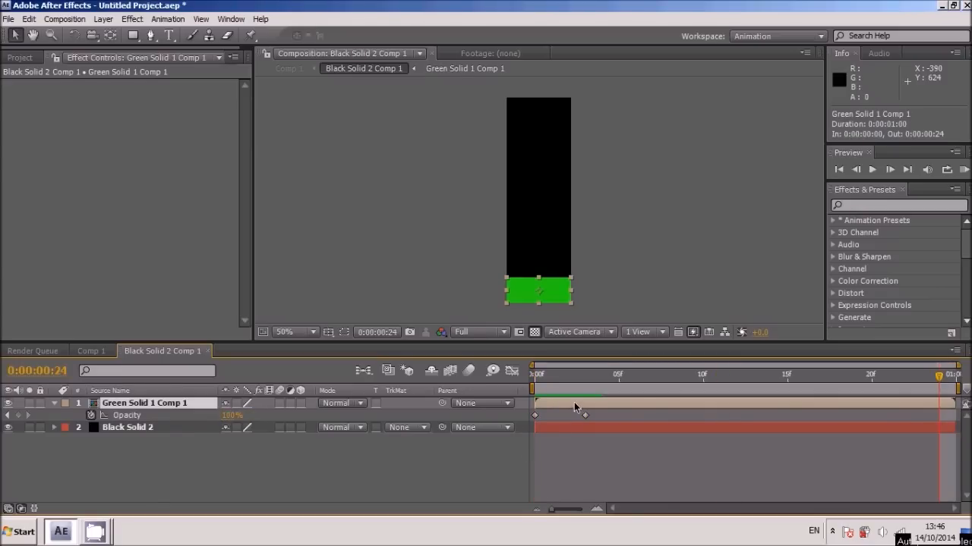
pyautogui.hotkey('ctrl', 'd')
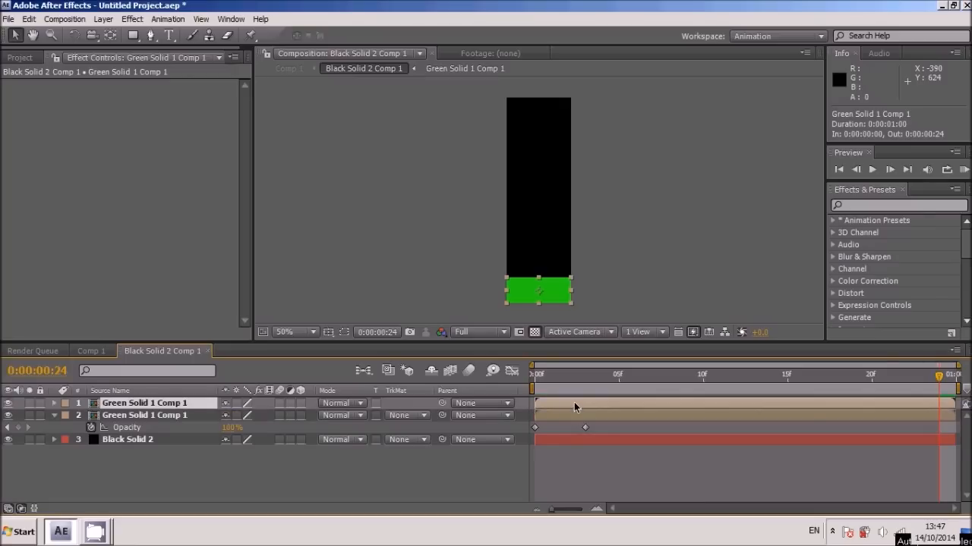
pyautogui.hotkey('shift', 'Up')
pyautogui.hotkey('shift', 'Up')
pyautogui.hotkey('shift', 'Up')
pyautogui.hotkey('shift', 'Up')
pyautogui.hotkey('shift', 'Up')
pyautogui.hotkey('shift', 'Up')
pyautogui.hotkey('shift', 'Up')
pyautogui.hotkey('shift', 'Up')
pyautogui.hotkey('shift', 'Up')
pyautogui.hotkey('shift', 'Down')
pyautogui.hotkey('shift', 'Down')
pyautogui.press('Down')
pyautogui.press('Down')
pyautogui.press('Down')
pyautogui.press('Down')
pyautogui.press('Down')
pyautogui.press('Down')
pyautogui.press('Down')
pyautogui.press('Down')
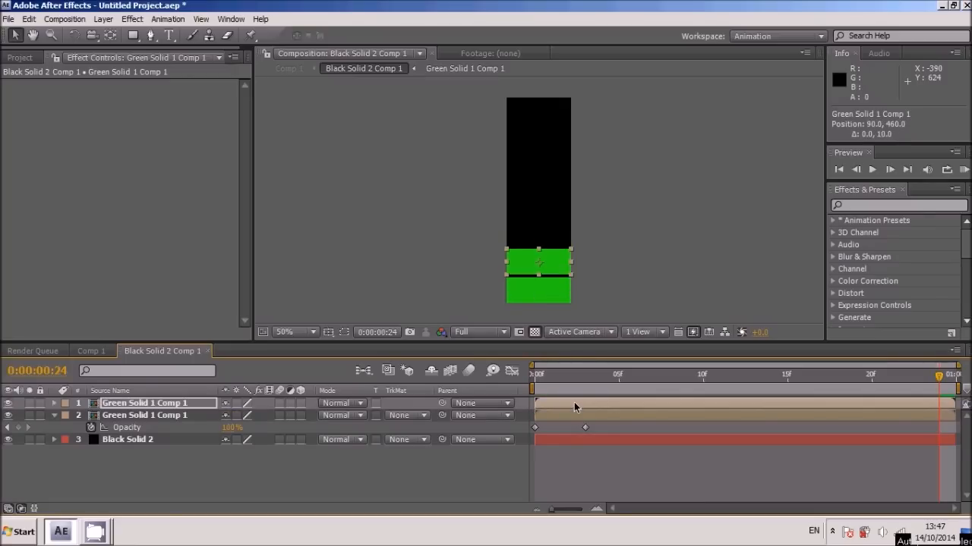
pyautogui.moveTo(578, 405); pyautogui.dragTo(618, 407)
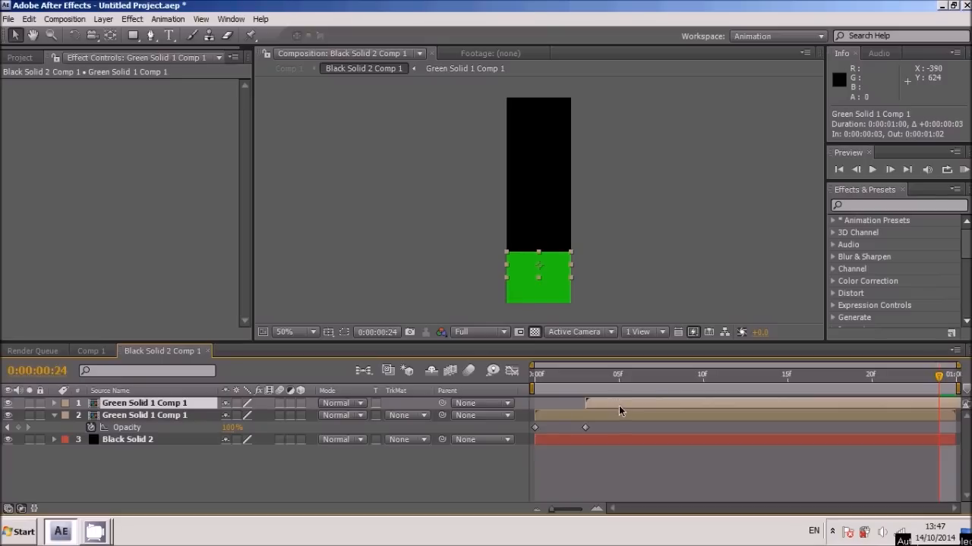
# Duplicate the second green bar as a third one starting at frame 6 and stack it above, at position 90, 396
pyautogui.hotkey('ctrl', 'd')
pyautogui.hotkey('shift', 'Up')
pyautogui.hotkey('shift', 'Up')
pyautogui.hotkey('shift', 'Up')
pyautogui.hotkey('shift', 'Up')
pyautogui.hotkey('shift', 'Up')
pyautogui.hotkey('shift', 'Up')
pyautogui.hotkey('shift', 'Up')
pyautogui.press('Up')
pyautogui.press('Up')
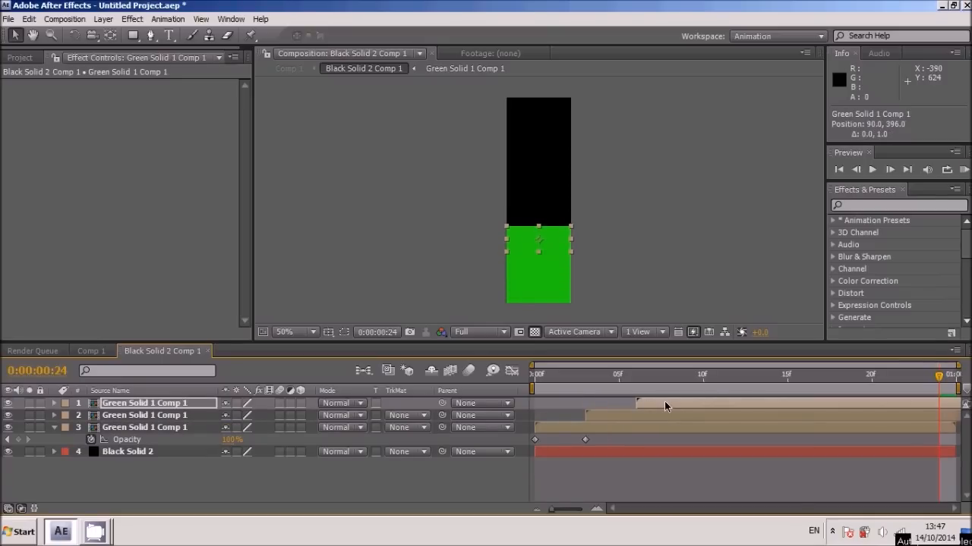
# Duplicate the third green bar as a fourth one starting at 0:00:00:09 and stack it directly above the others
pyautogui.hotkey('ctrl', 'd')
pyautogui.moveTo(664, 405); pyautogui.dragTo(719, 404)
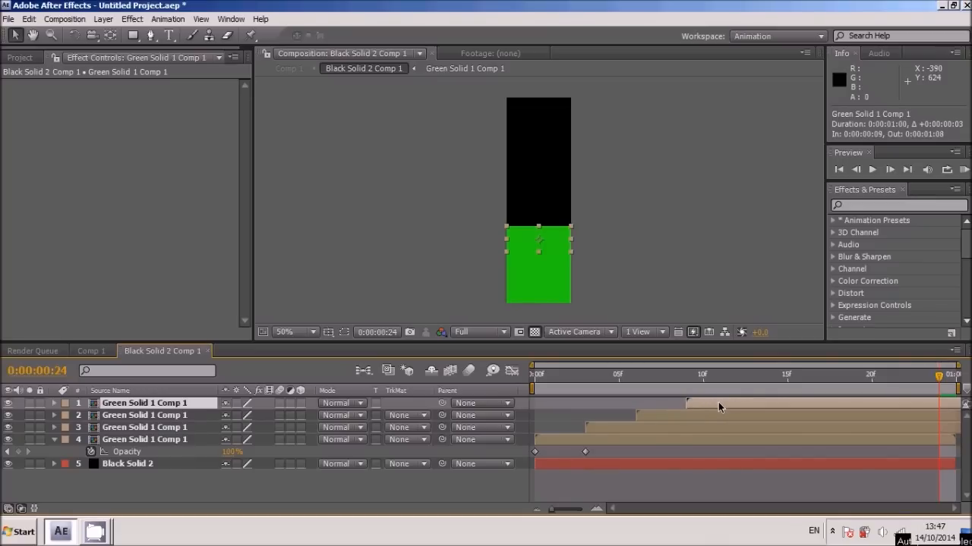
pyautogui.hotkey('shift', 'Up')
pyautogui.hotkey('shift', 'Up')
pyautogui.hotkey('shift', 'Up')
pyautogui.hotkey('shift', 'Up')
pyautogui.hotkey('shift', 'Up')
pyautogui.hotkey('shift', 'Up')
pyautogui.hotkey('shift', 'Up')
pyautogui.press('Up')
pyautogui.press('Up')
pyautogui.press('Up')
pyautogui.press('Up')
pyautogui.press('Up')
pyautogui.press('Up')
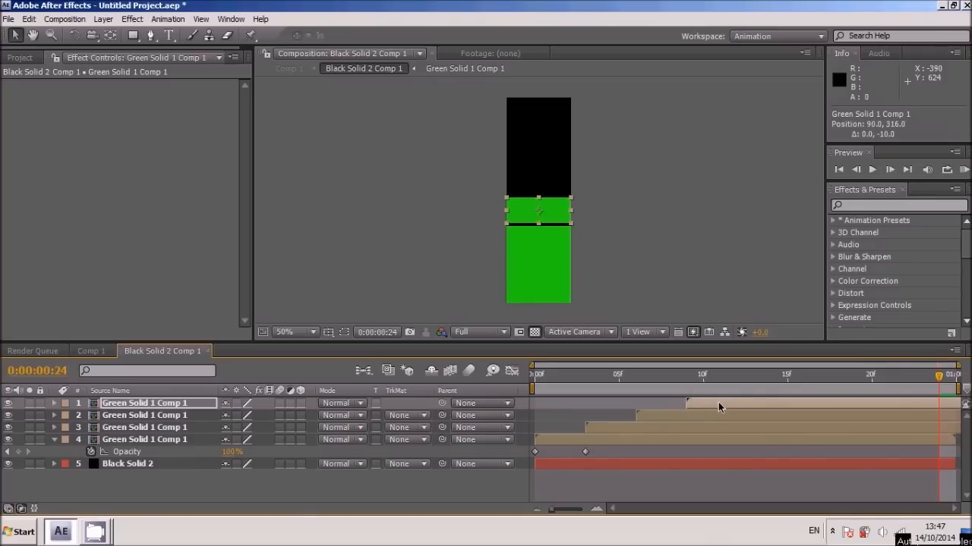
pyautogui.press('Down')
pyautogui.press('Down')
pyautogui.press('Down')
pyautogui.press('Down')
pyautogui.press('Down')
pyautogui.press('Down')
pyautogui.press('Down')
pyautogui.press('Down')
# Duplicate the fourth green bar as a fifth one starting at frame 12 and stack it above, at position 90, 252
pyautogui.click(699, 404)
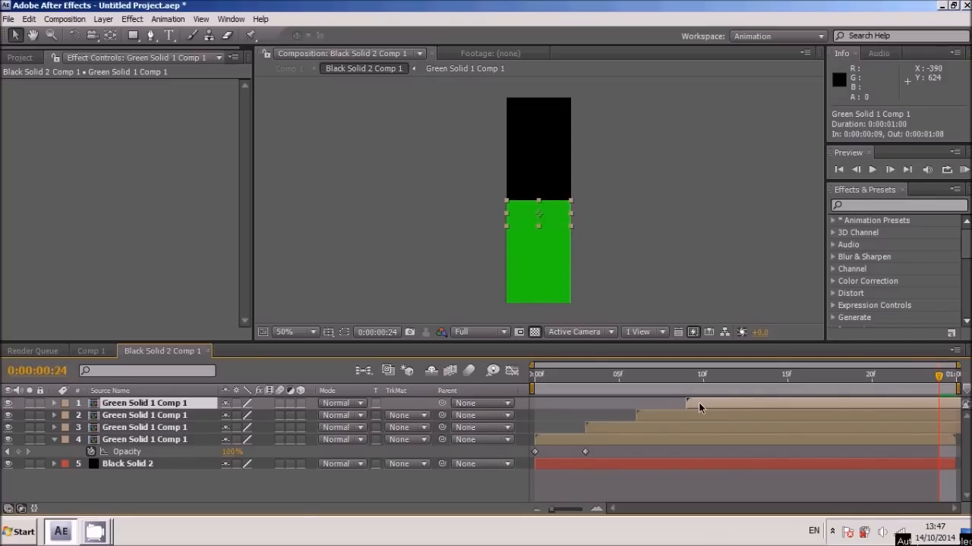
pyautogui.hotkey('ctrl', 'd')
pyautogui.moveTo(703, 403); pyautogui.dragTo(736, 401)
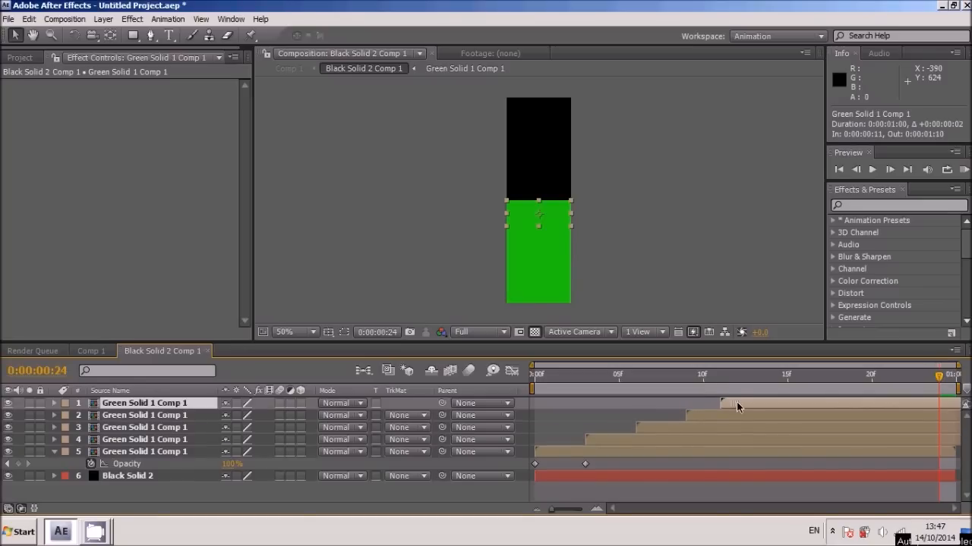
pyautogui.hotkey('shift', 'Up')
pyautogui.hotkey('shift', 'Up')
pyautogui.hotkey('shift', 'Up')
pyautogui.hotkey('shift', 'Up')
pyautogui.hotkey('shift', 'Up')
pyautogui.hotkey('shift', 'Up')
pyautogui.hotkey('shift', 'Up')
pyautogui.hotkey('shift', 'Up')
pyautogui.hotkey('shift', 'Up')
pyautogui.press('Down')
pyautogui.press('Down')
pyautogui.press('Down')
pyautogui.press('Down')
pyautogui.press('Down')
pyautogui.press('Down')
pyautogui.press('Down')
pyautogui.press('Down')
pyautogui.press('Down')
pyautogui.press('Down')
pyautogui.press('Down')
pyautogui.press('Down')
pyautogui.press('Down')
pyautogui.press('Down')
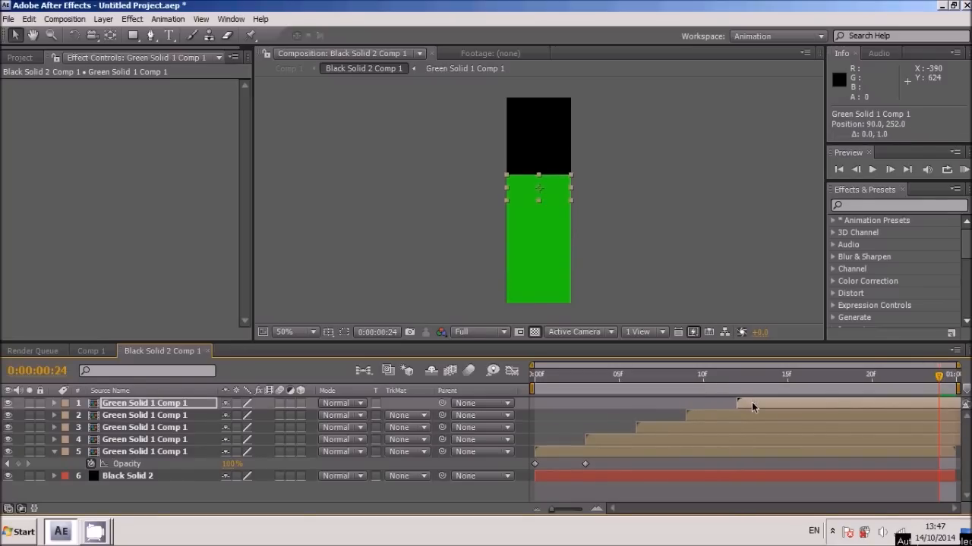
# Colorize the fifth bar yellow with a Hue/Saturation effect, using Colorize Saturation 100 and Colorize Hue +64°
pyautogui.rightClick(82, 177)
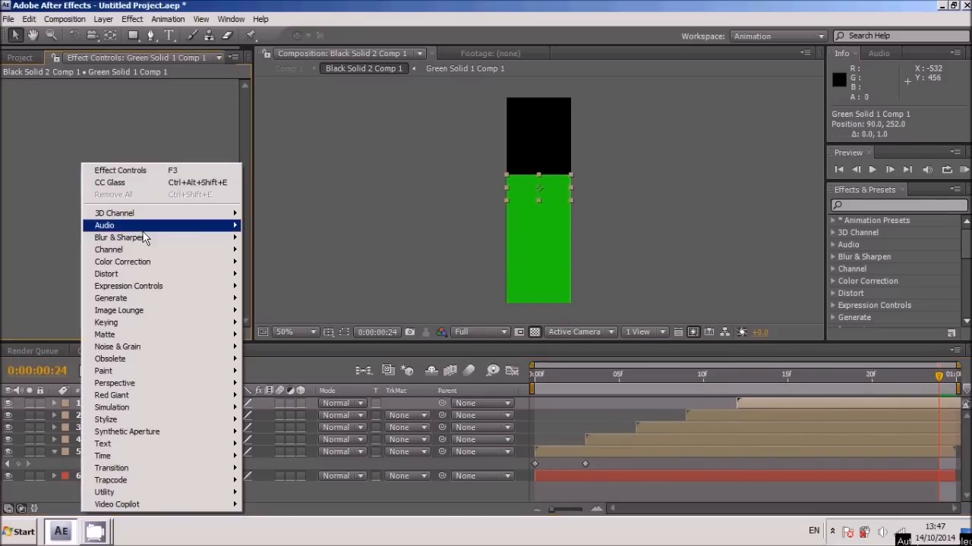
pyautogui.moveTo(148, 264)
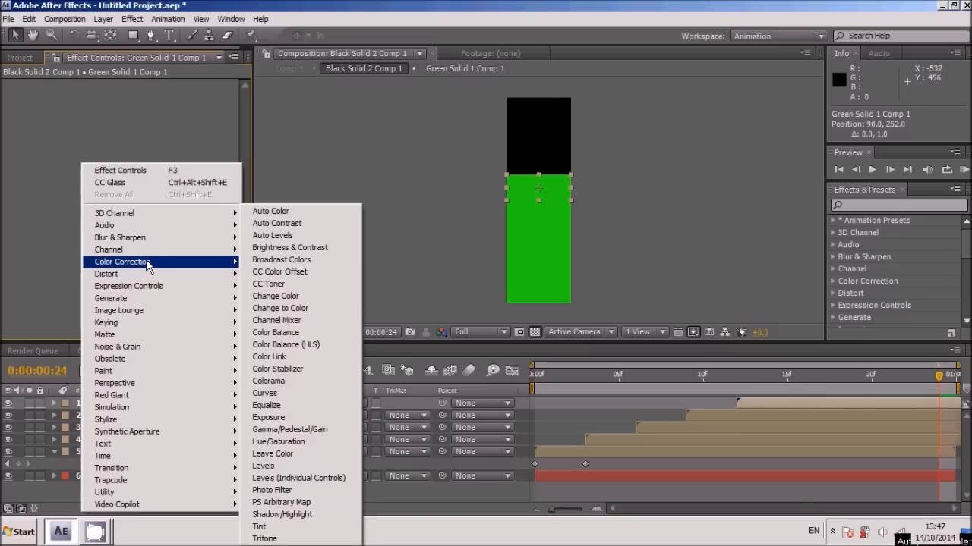
pyautogui.click(285, 445)
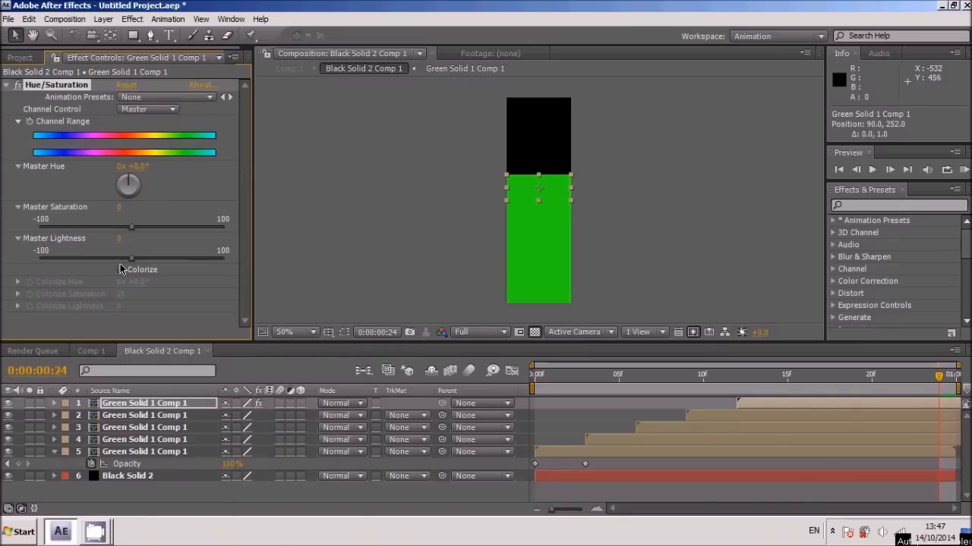
pyautogui.click(121, 269)
pyautogui.moveTo(121, 294); pyautogui.dragTo(249, 293)
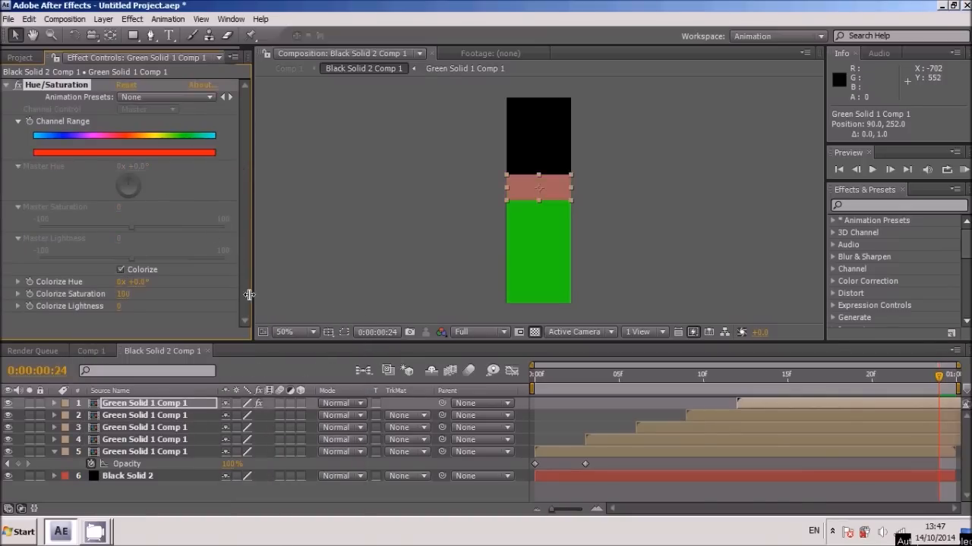
pyautogui.moveTo(141, 282); pyautogui.dragTo(160, 284)
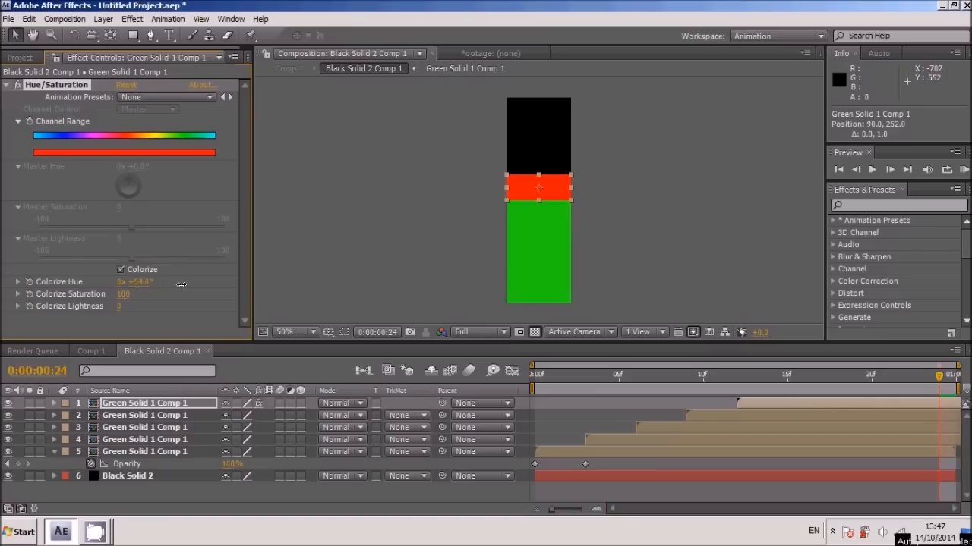
# Duplicate the yellow bar, shift the copy's start to 0:00:00:15 and stack it directly above the first yellow bar
pyautogui.click(839, 403)
pyautogui.hotkey('ctrl', 'd')
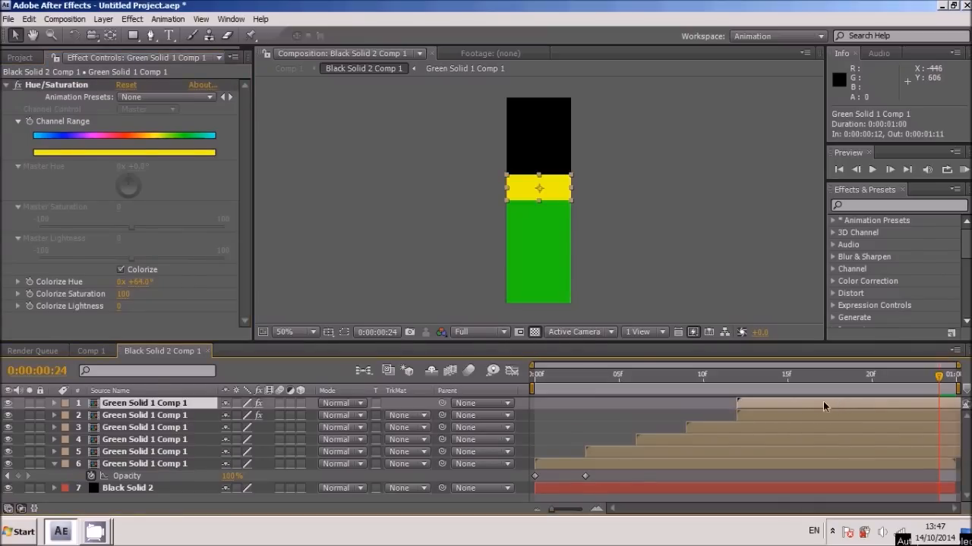
pyautogui.moveTo(794, 402); pyautogui.dragTo(844, 404)
pyautogui.hotkey('shift', 'Up')
pyautogui.hotkey('shift', 'Up')
pyautogui.hotkey('shift', 'Up')
pyautogui.hotkey('shift', 'Up')
pyautogui.hotkey('shift', 'Up')
pyautogui.hotkey('shift', 'Up')
pyautogui.hotkey('shift', 'Up')
pyautogui.hotkey('shift', 'Up')
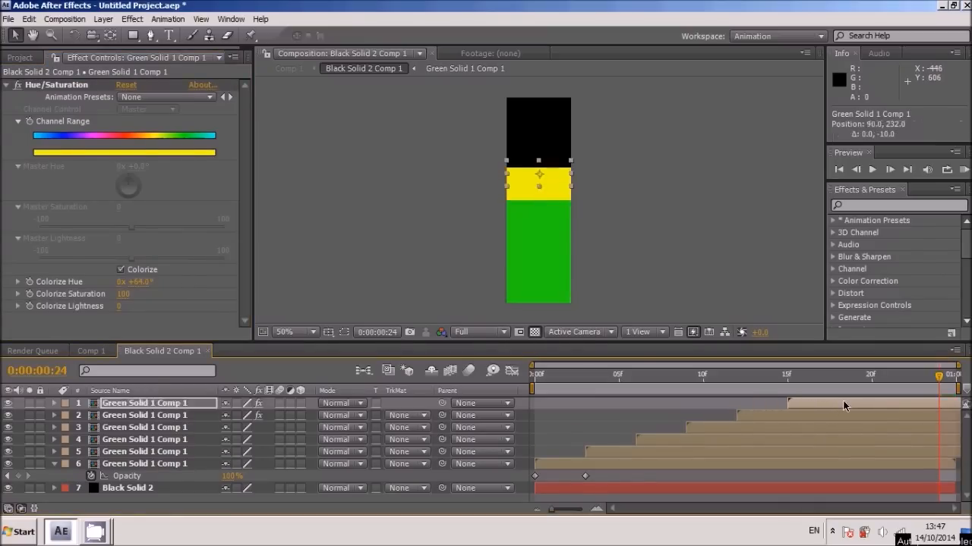
pyautogui.hotkey('shift', 'Down')
pyautogui.hotkey('shift', 'Down')
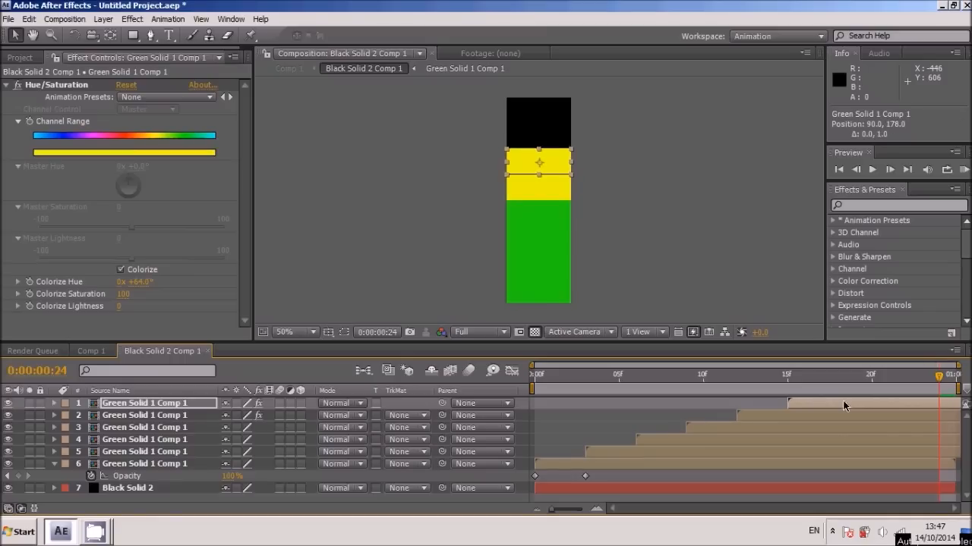
# Duplicate the upper yellow bar, start the copy at 0:00:00:18 and turn it red with Colorize Hue +2°
pyautogui.click(844, 406)
pyautogui.hotkey('ctrl', 'd')
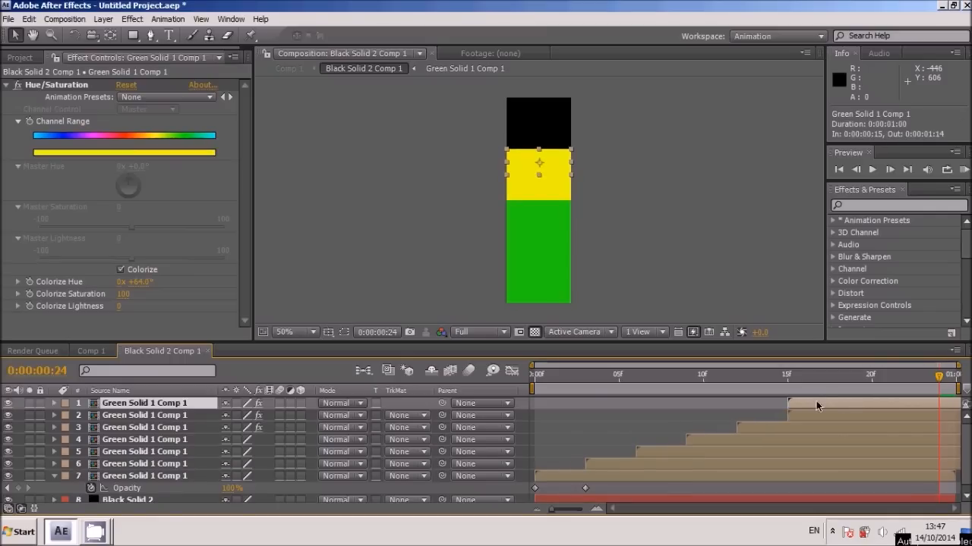
pyautogui.moveTo(818, 405); pyautogui.dragTo(868, 404)
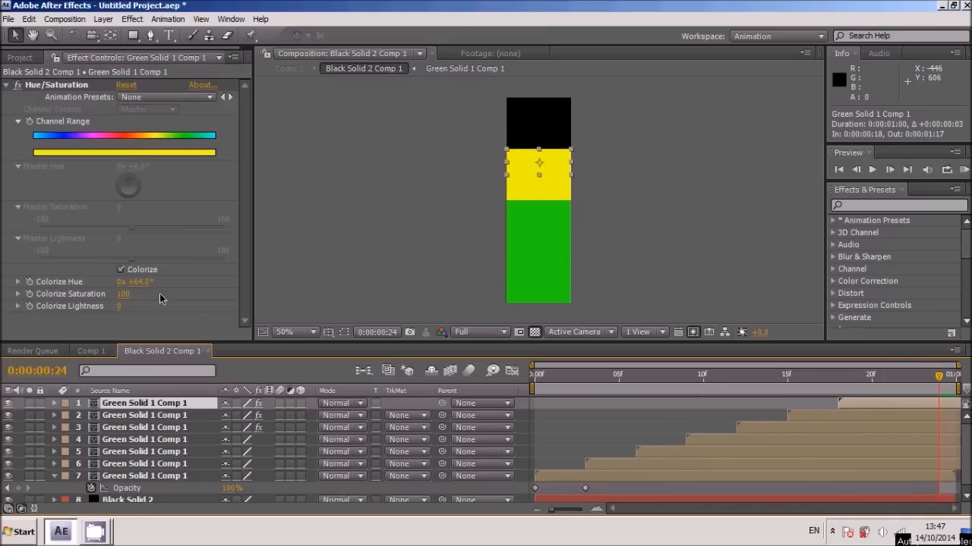
pyautogui.moveTo(141, 285); pyautogui.dragTo(104, 293)
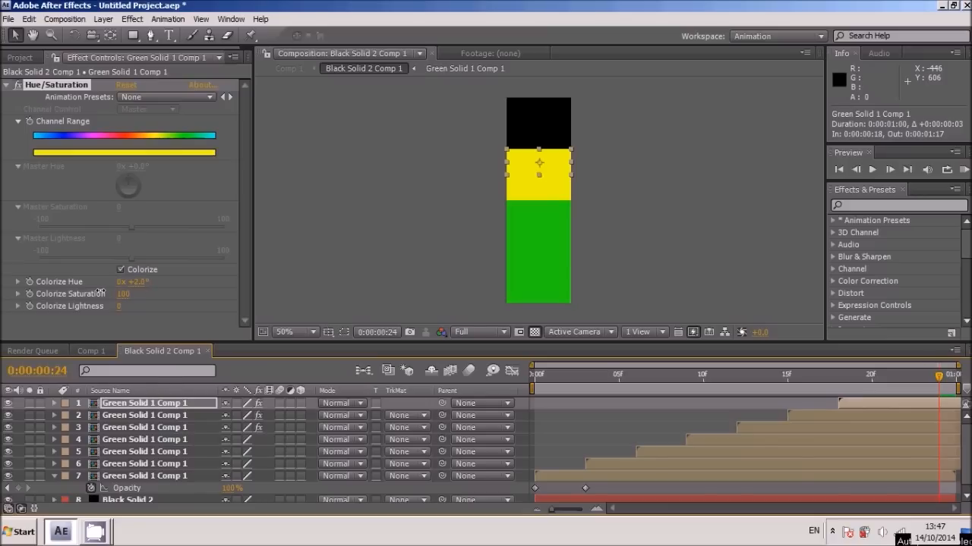
# Stack the red bar directly above the yellow bars, at position 90, 108
pyautogui.click(858, 406)
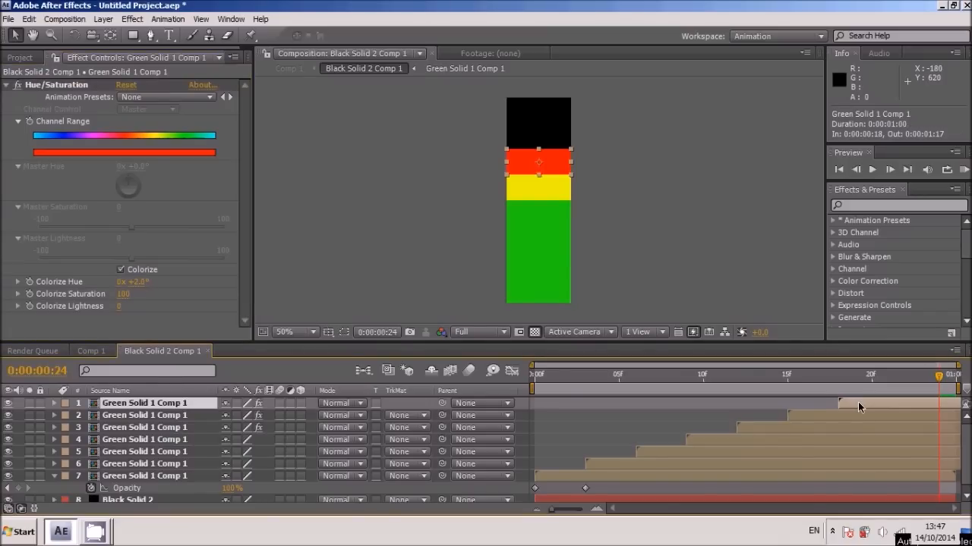
pyautogui.hotkey('shift', 'Up')
pyautogui.press('Tab')
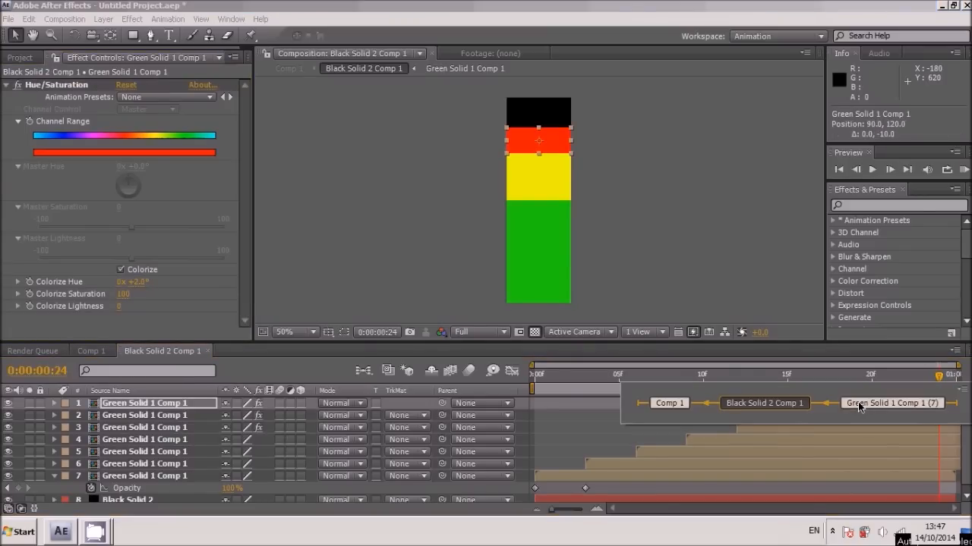
pyautogui.press('Escape')
pyautogui.hotkey('shift', 'Up')
pyautogui.press('Down')
pyautogui.press('Down')
pyautogui.press('Down')
pyautogui.press('Down')
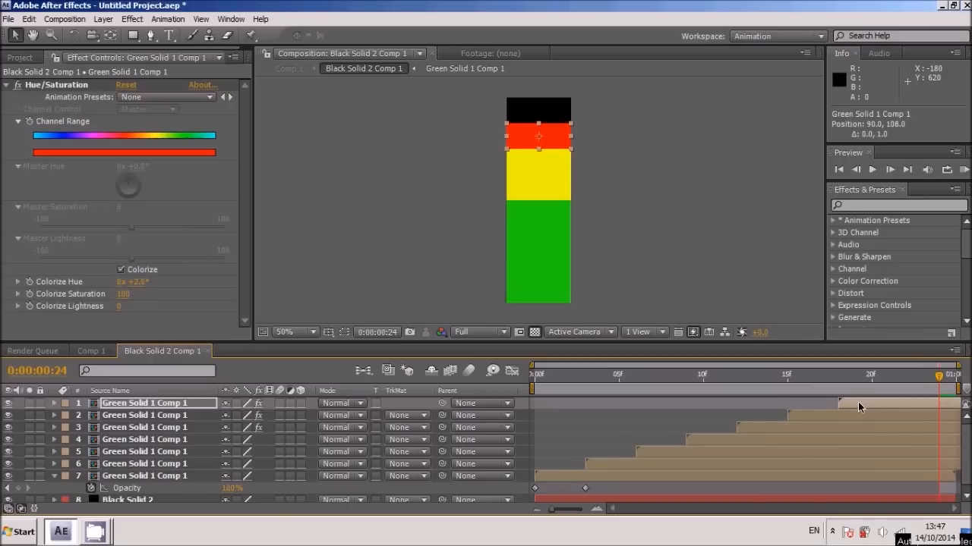
# Duplicate the red bar, start the copy at 0:00:00:21 and stack it above at position 90, 36
pyautogui.hotkey('ctrl', 'd')
pyautogui.moveTo(857, 402); pyautogui.dragTo(916, 401)
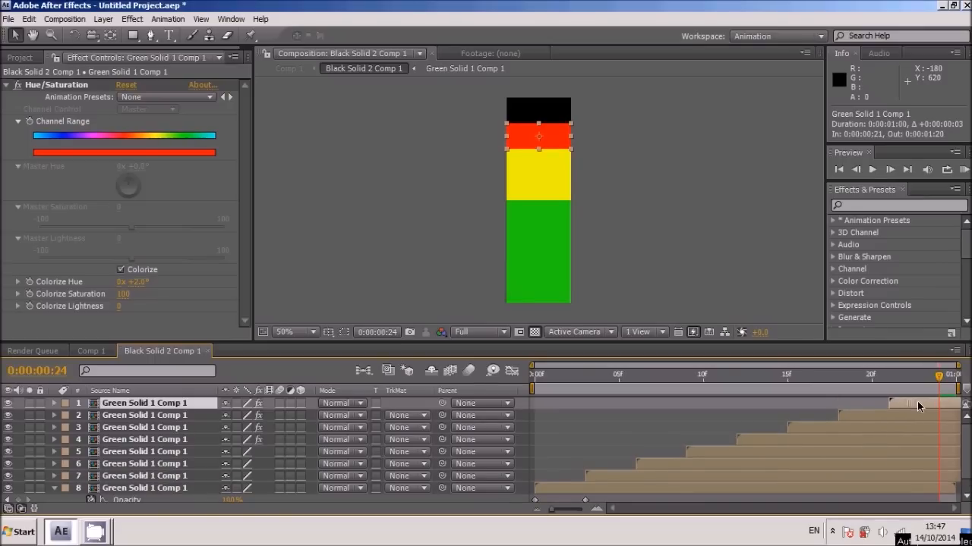
pyautogui.hotkey('shift', 'Up')
pyautogui.hotkey('shift', 'Up')
pyautogui.hotkey('shift', 'Up')
pyautogui.hotkey('shift', 'Up')
pyautogui.hotkey('shift', 'Up')
pyautogui.hotkey('shift', 'Up')
pyautogui.hotkey('shift', 'Up')
pyautogui.press('Up')
pyautogui.press('Up')
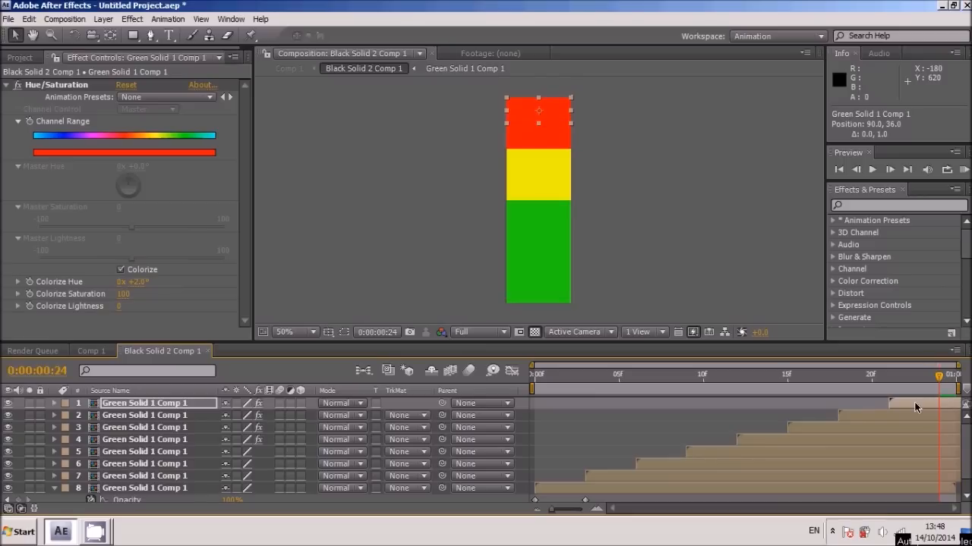
# Play back the level-meter animation to check the staggered bars
pyautogui.click(837, 377)
pyautogui.press('space')
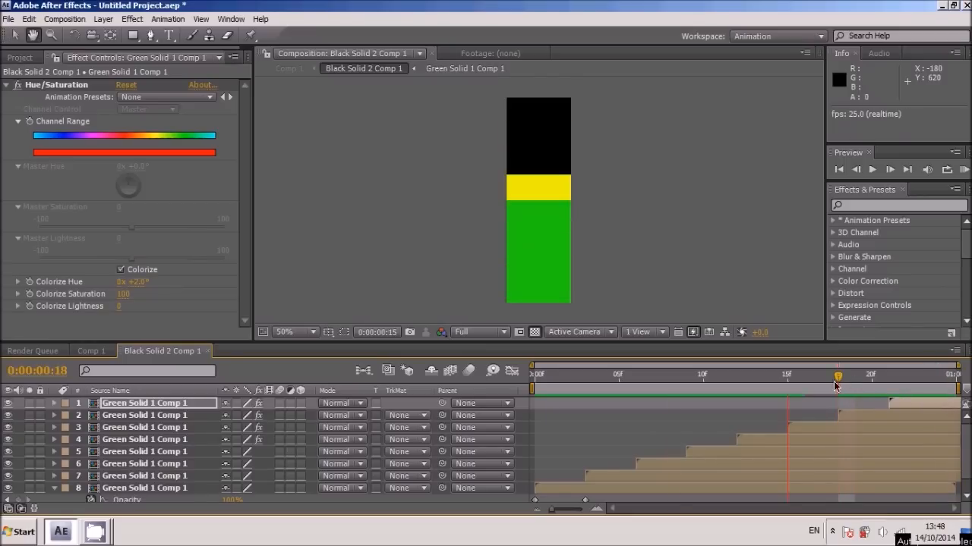
pyautogui.press('space')
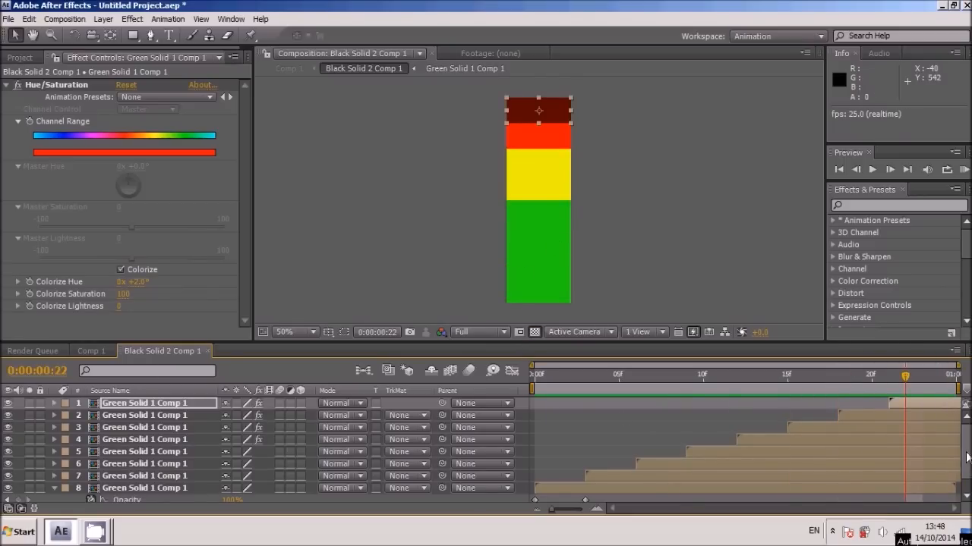
# Open the precomp of the lowest green bar and add a black 180 x 72 px solid above the green one
pyautogui.scroll(-1, 485, 492)
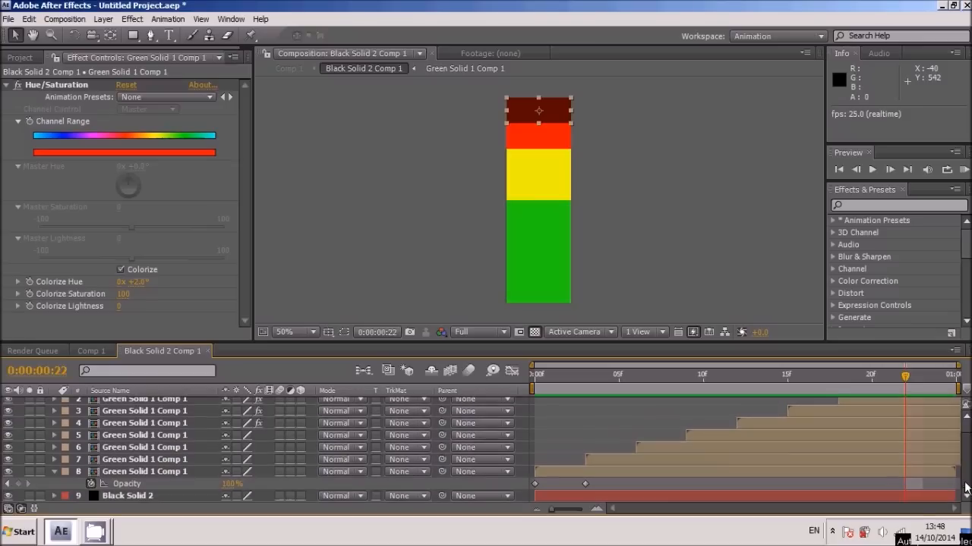
pyautogui.click(147, 472)
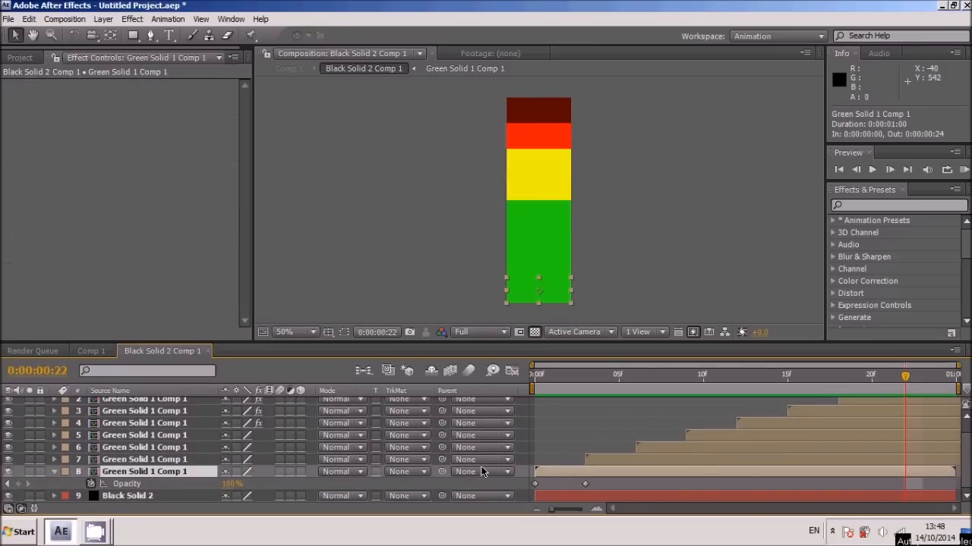
pyautogui.doubleClick(149, 473)
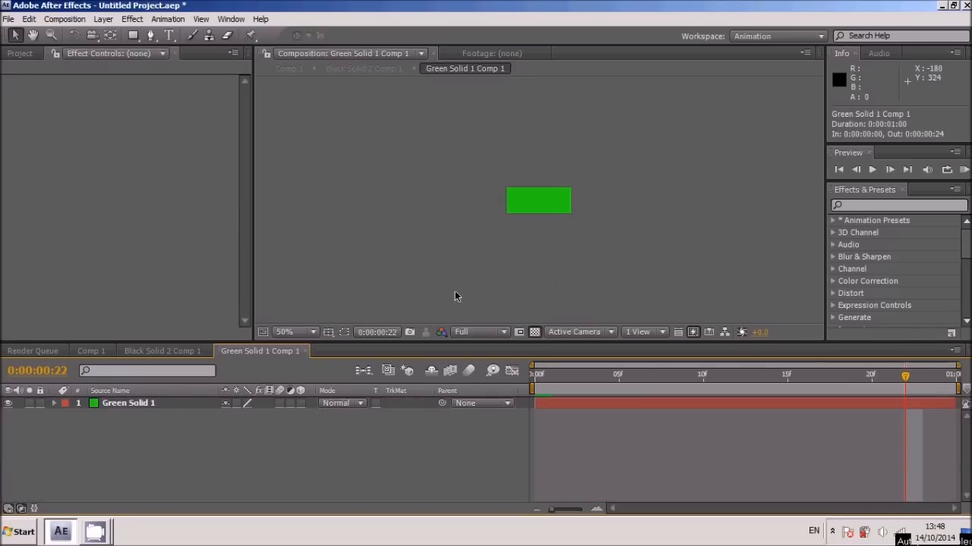
pyautogui.press('.')
pyautogui.press('.')
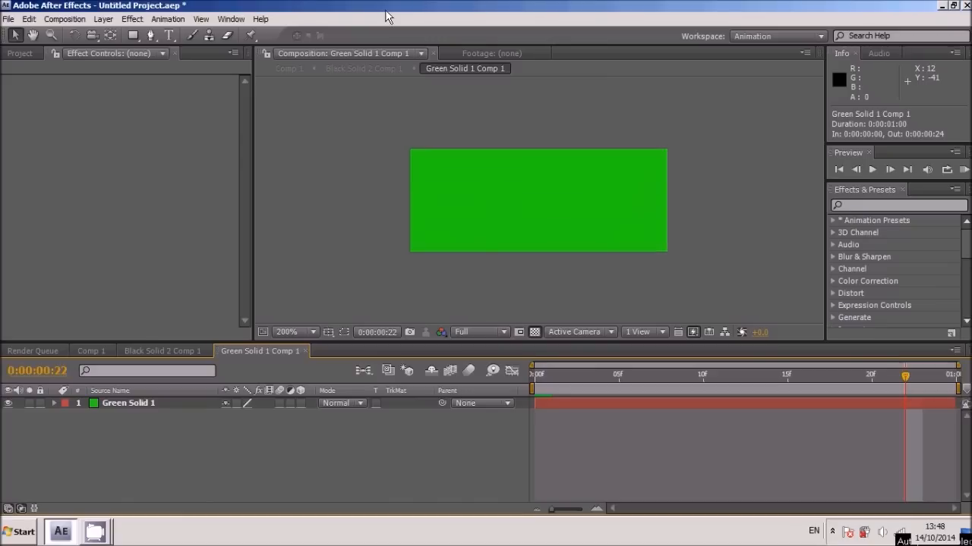
pyautogui.hotkey('ctrl', 'y')
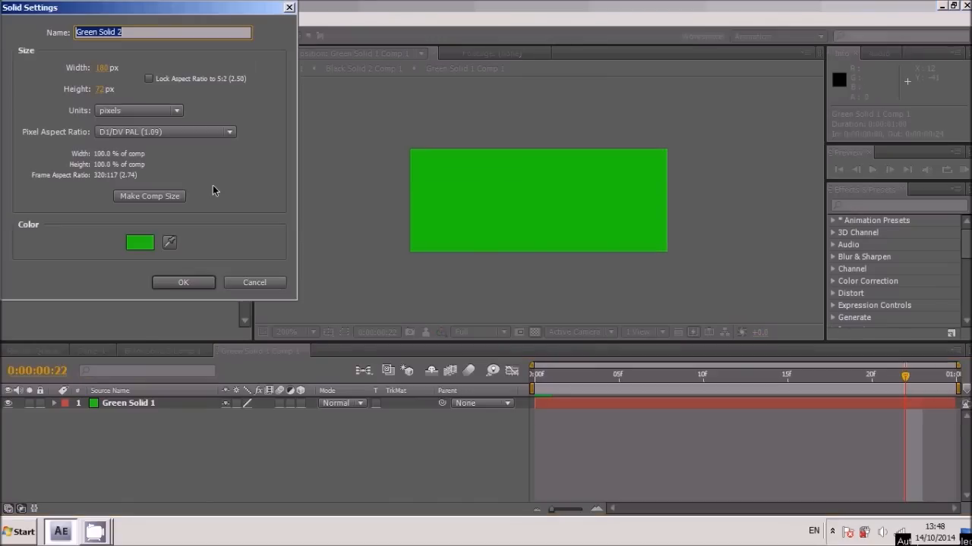
pyautogui.click(142, 243)
pyautogui.click(194, 210)
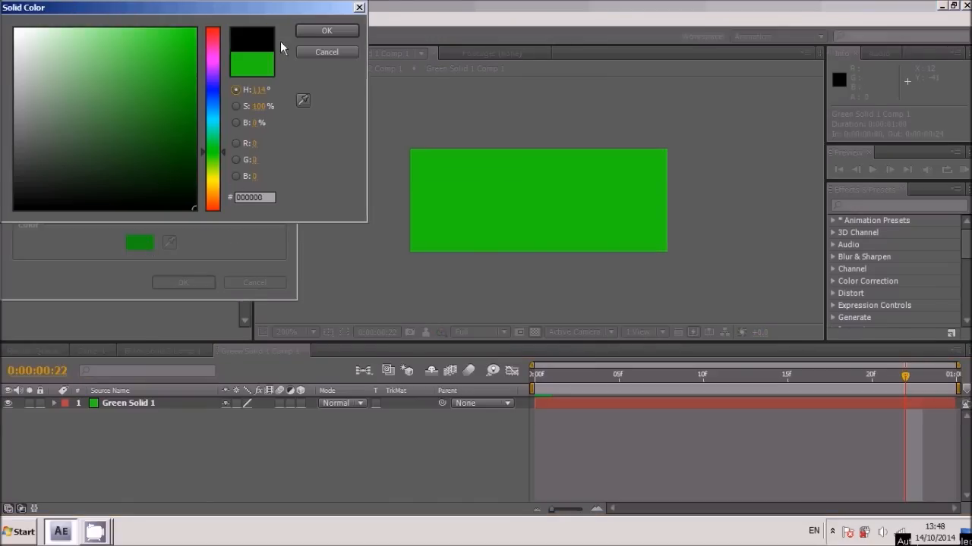
pyautogui.click(323, 31)
pyautogui.click(186, 284)
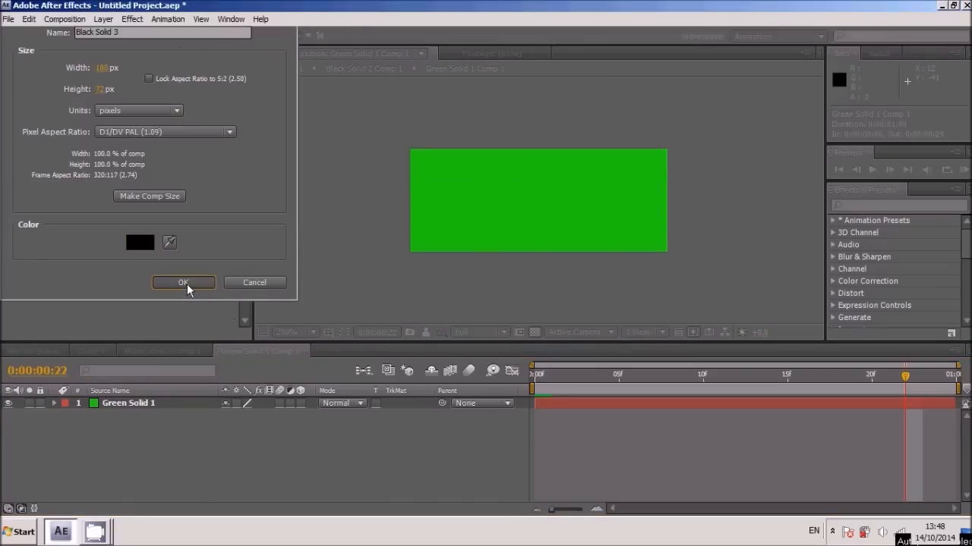
# Give the black solid a full-size rounded rectangle mask, set it to Subtract, and adjust its feather and expansion to frame the green bar
pyautogui.moveTo(133, 34); pyautogui.dragTo(193, 55)
pyautogui.doubleClick(134, 39)
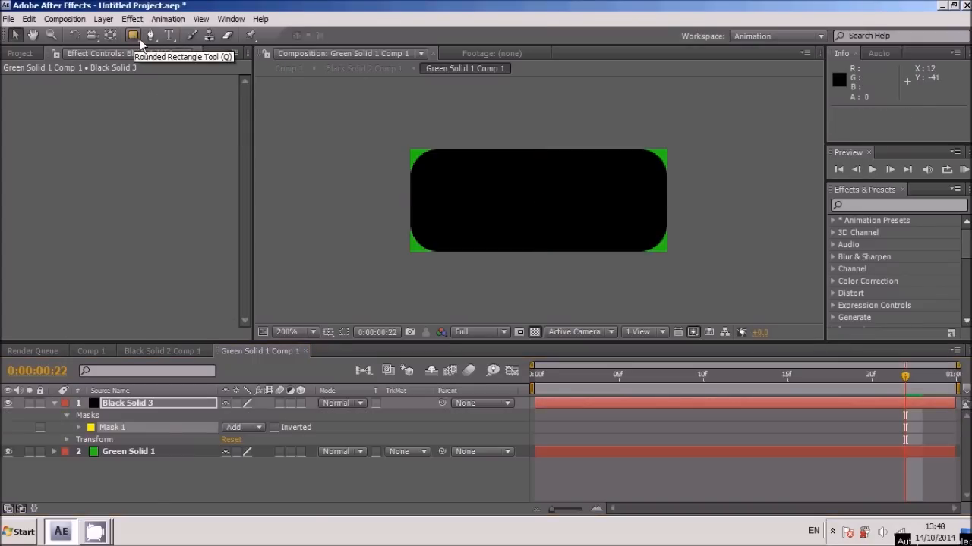
pyautogui.press('m')
pyautogui.press('m')
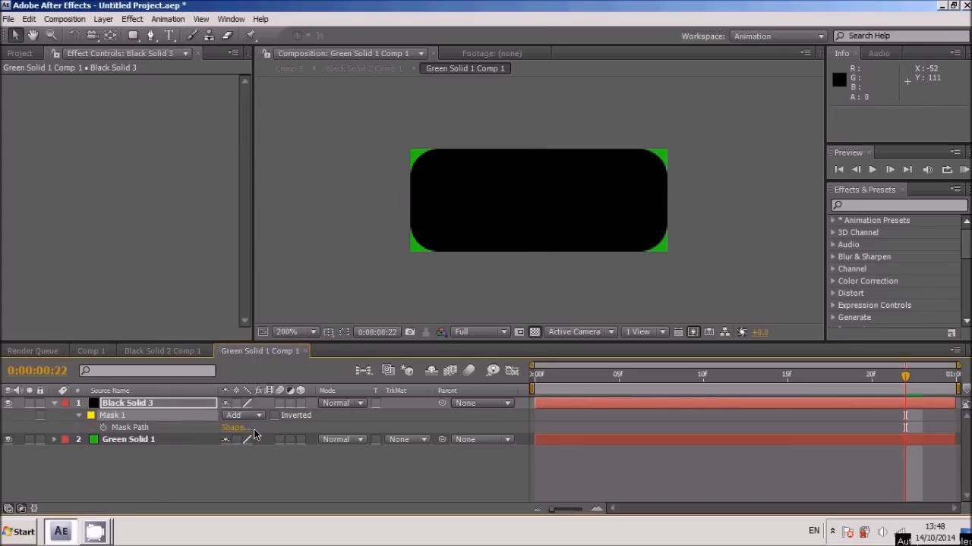
pyautogui.click(261, 416)
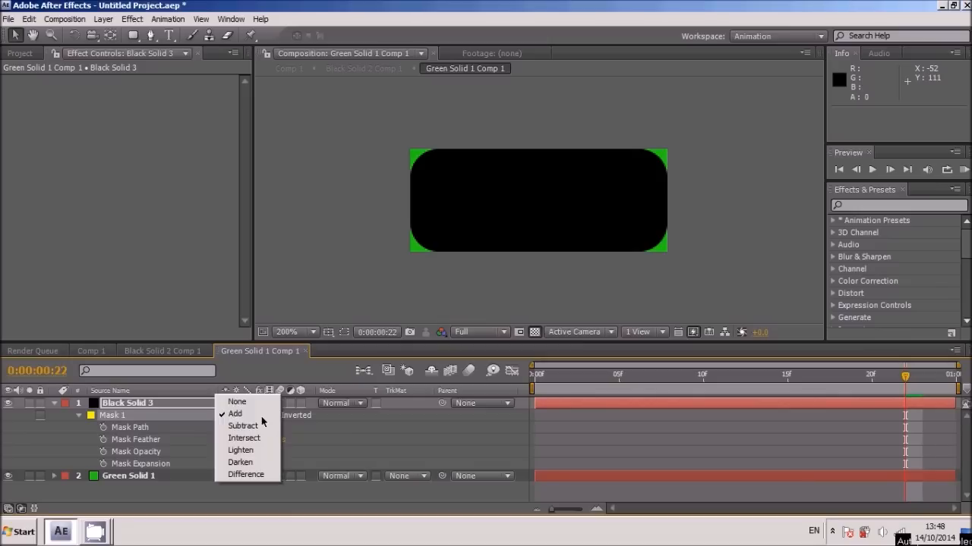
pyautogui.click(241, 425)
pyautogui.moveTo(229, 471); pyautogui.dragTo(259, 444)
# Return to Black Solid 2 Comp 1 and add an adjustment layer with the CC Glass effect above all bars
pyautogui.click(165, 351)
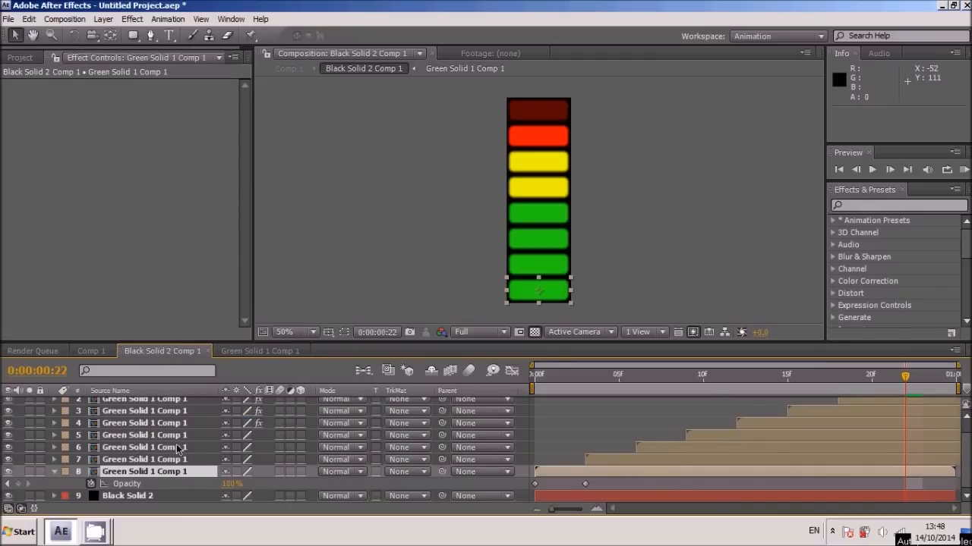
pyautogui.hotkey('ctrl', 'alt', 'y')
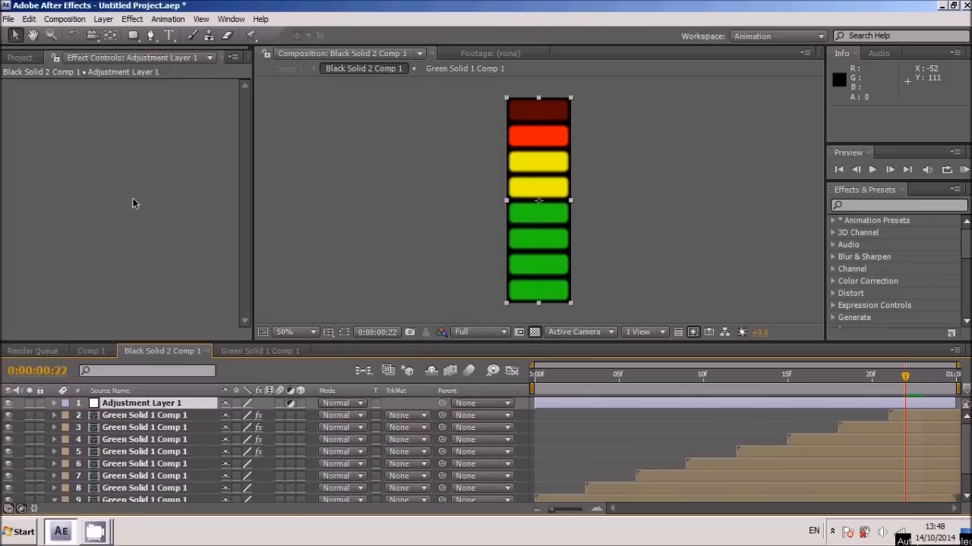
pyautogui.rightClick(133, 199)
pyautogui.moveTo(204, 422)
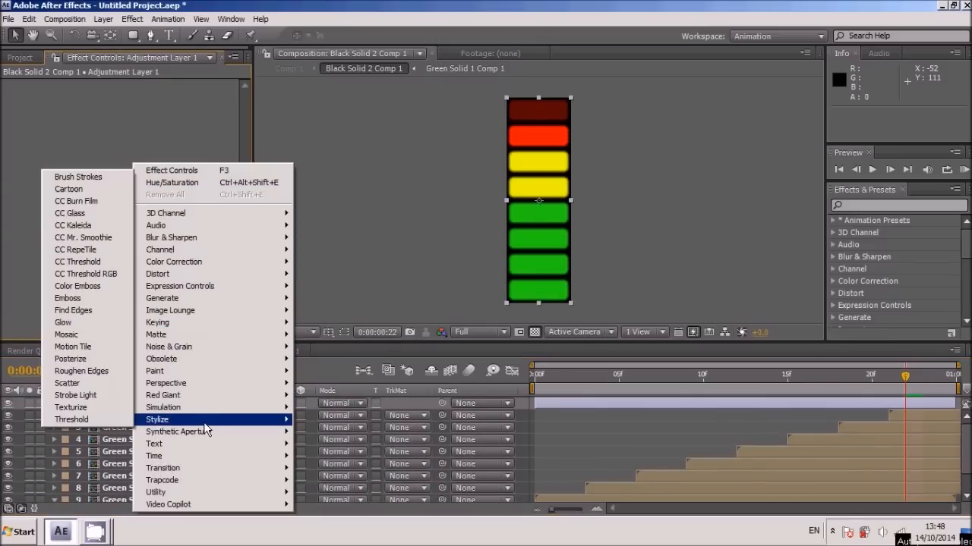
pyautogui.click(85, 215)
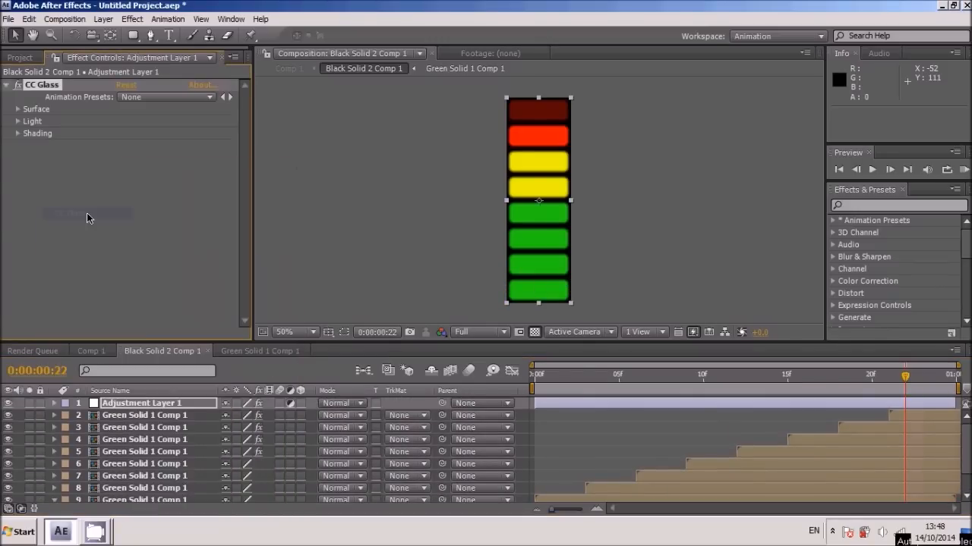
# Set the CC Glass surface Height to 13 and Displacement to 64, then preview the meter
pyautogui.click(18, 110)
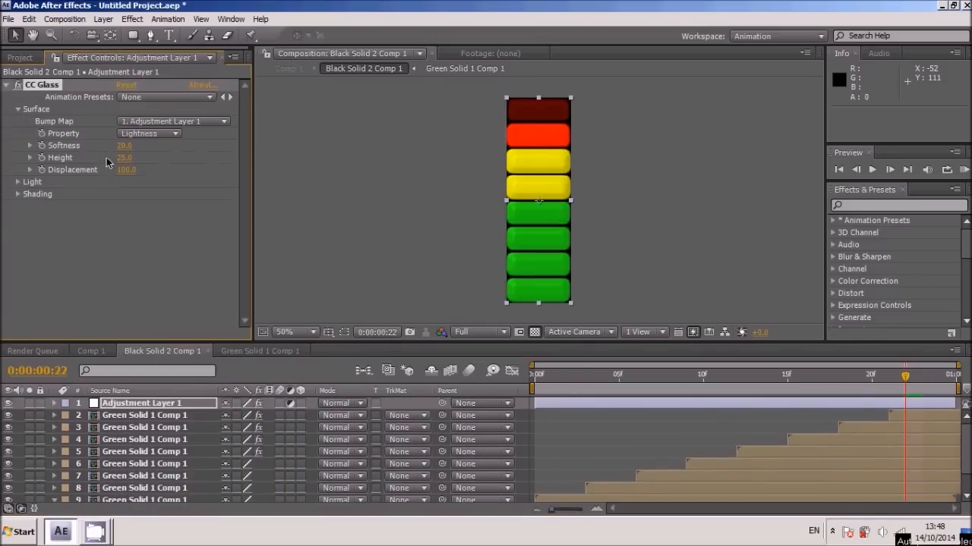
pyautogui.moveTo(118, 169); pyautogui.dragTo(127, 170)
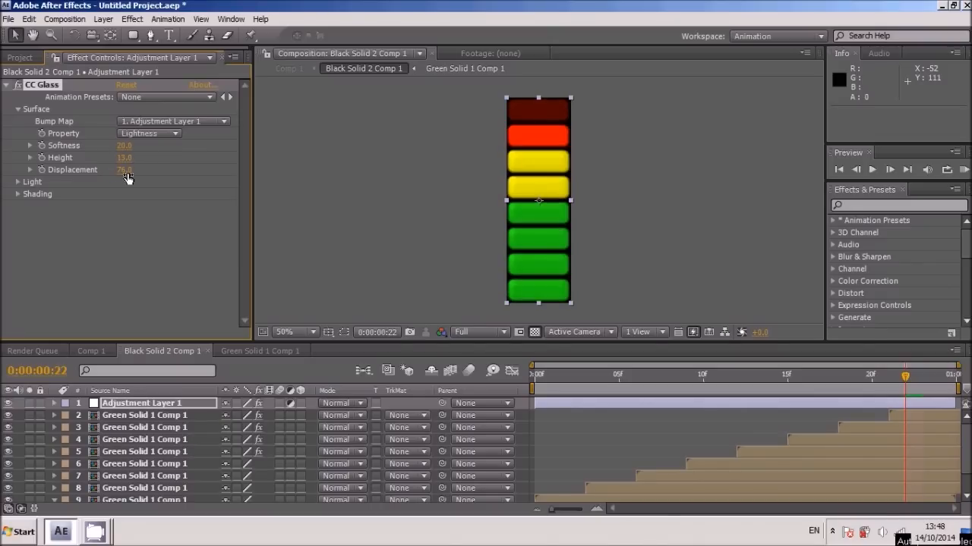
pyautogui.moveTo(127, 174); pyautogui.dragTo(121, 176)
pyautogui.click(568, 378)
pyautogui.press('KP_0')
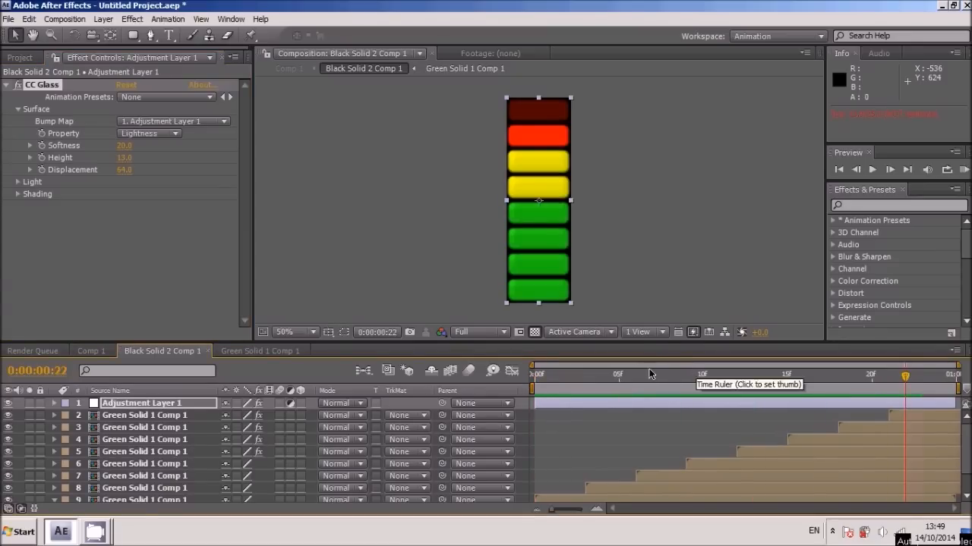
# In Comp 1, hide the Black Solid 2 and Black Solid 1 layers and check the transparent background
pyautogui.click(89, 351)
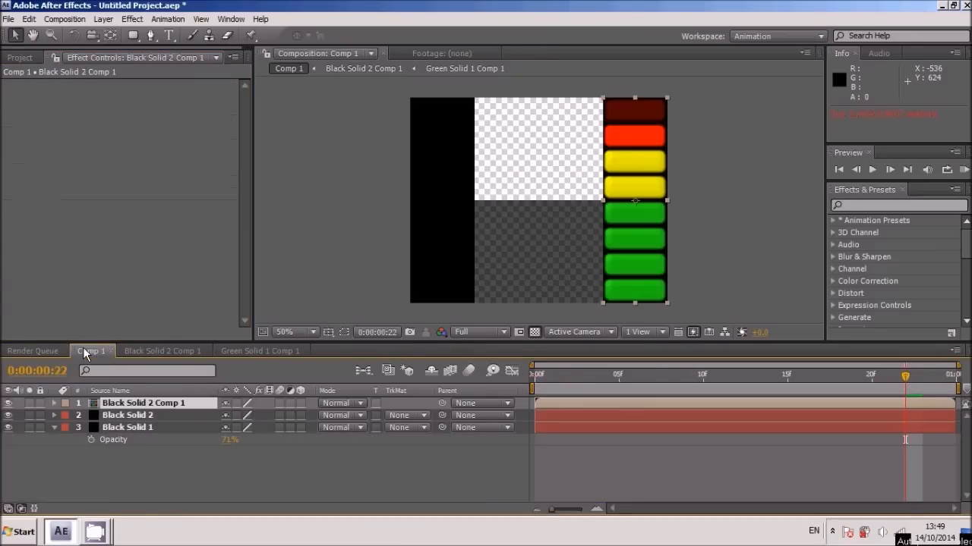
pyautogui.click(9, 415)
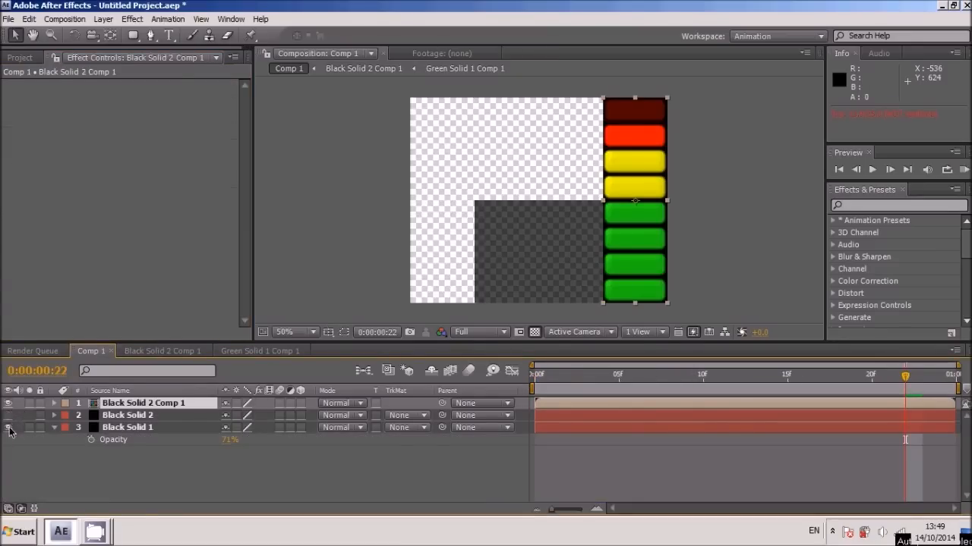
pyautogui.click(8, 428)
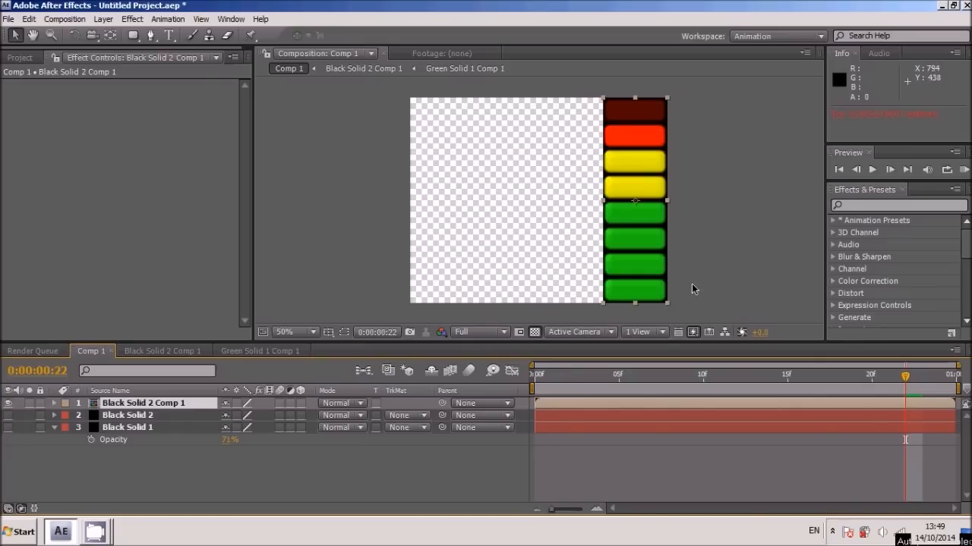
pyautogui.click(534, 333)
pyautogui.click(534, 333)
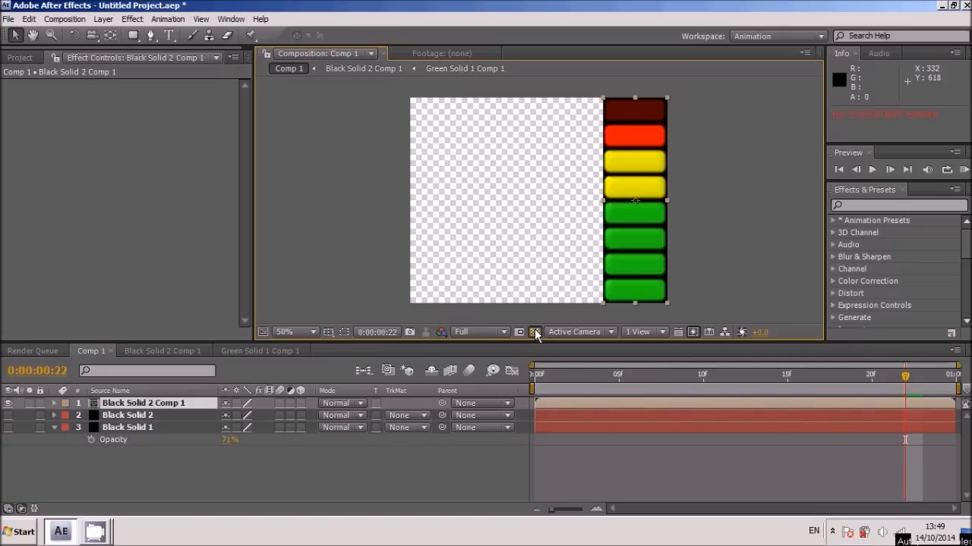
# Add Comp 1 to the render queue and set its QuickTime output to DXV compression with the alpha channel preserved
pyautogui.hotkey('ctrl', 'm')
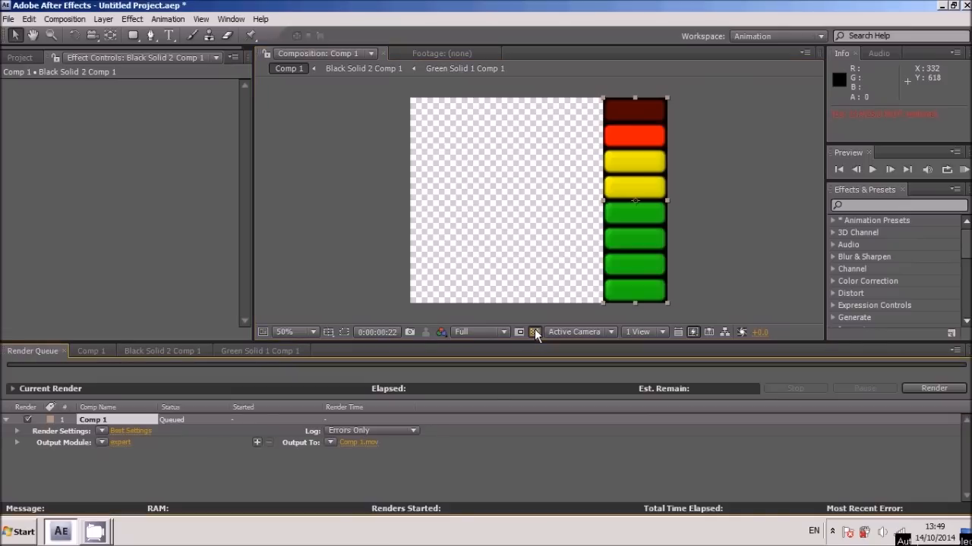
pyautogui.click(119, 442)
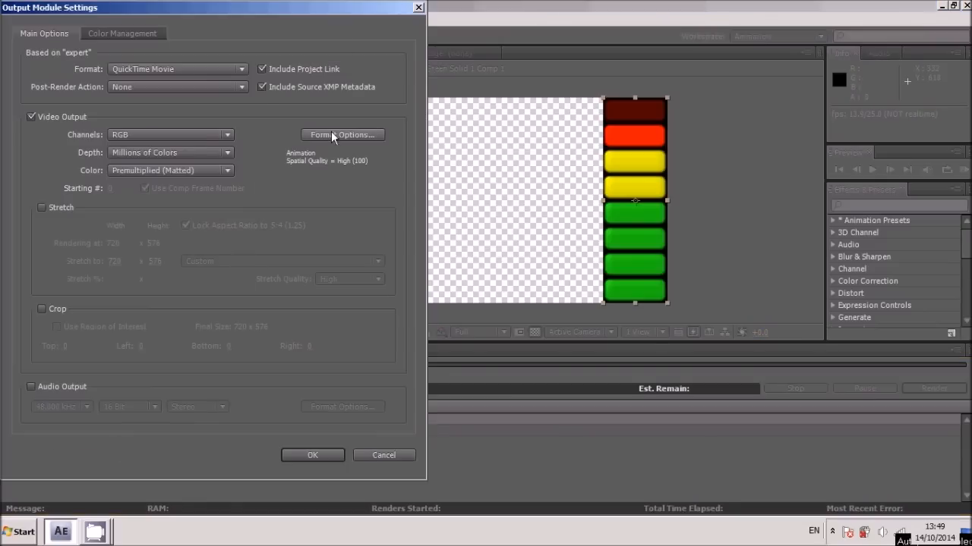
pyautogui.click(358, 136)
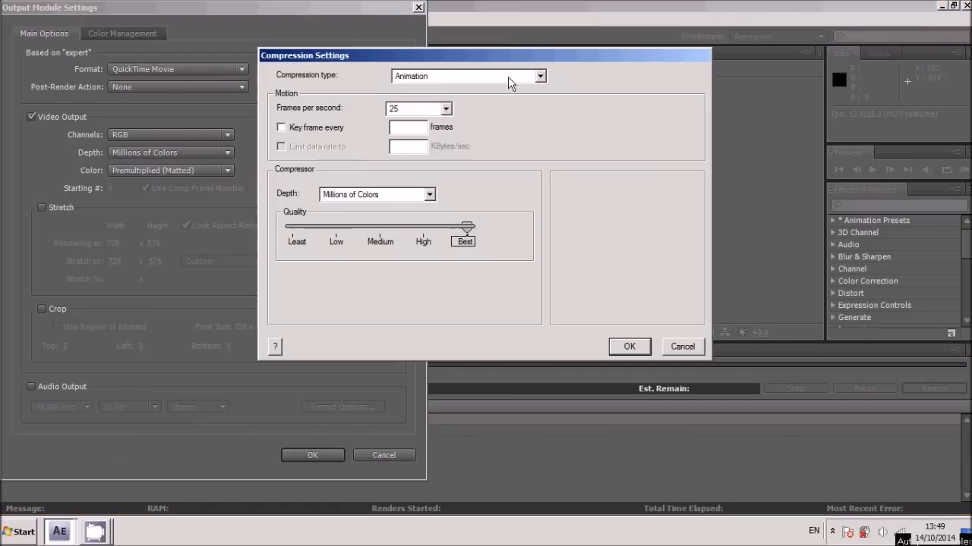
pyautogui.click(539, 76)
pyautogui.click(437, 136)
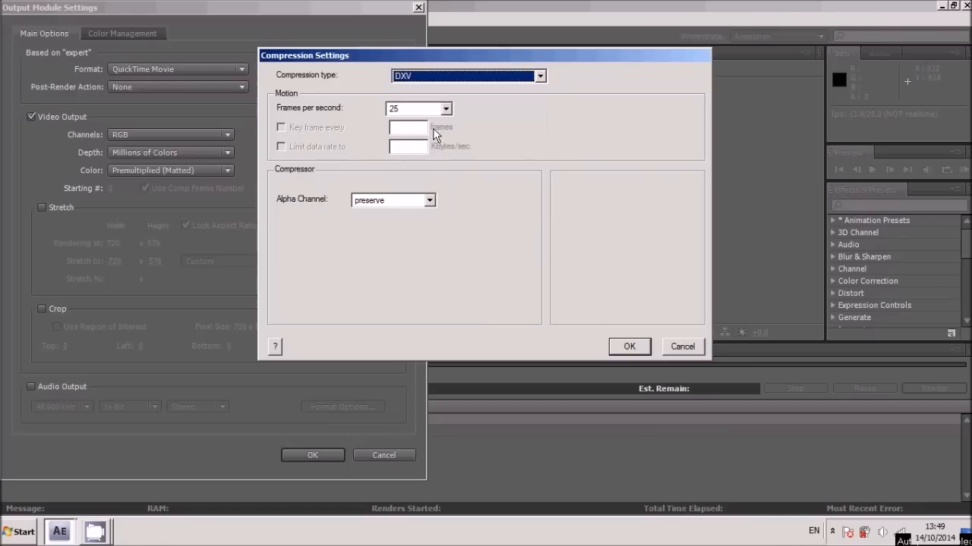
pyautogui.click(430, 201)
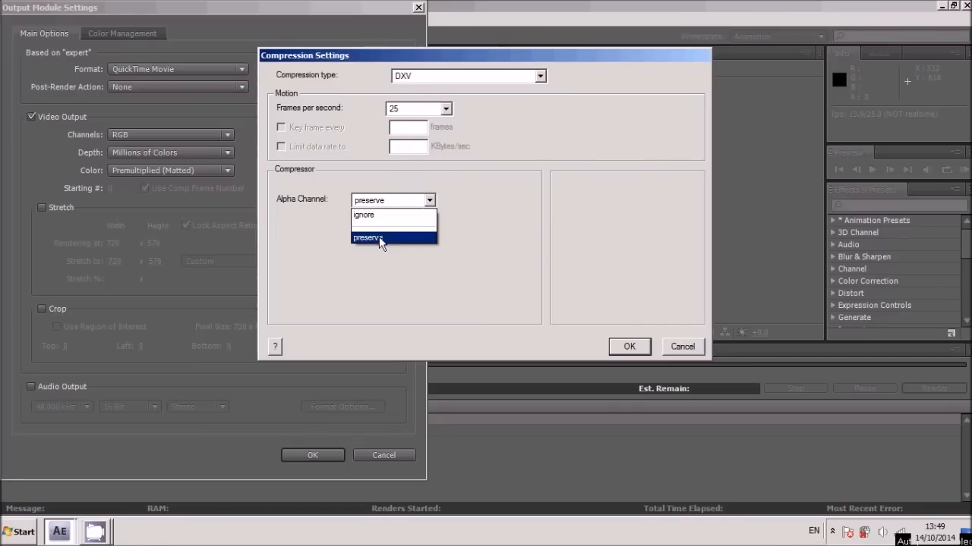
pyautogui.click(381, 236)
pyautogui.click(629, 348)
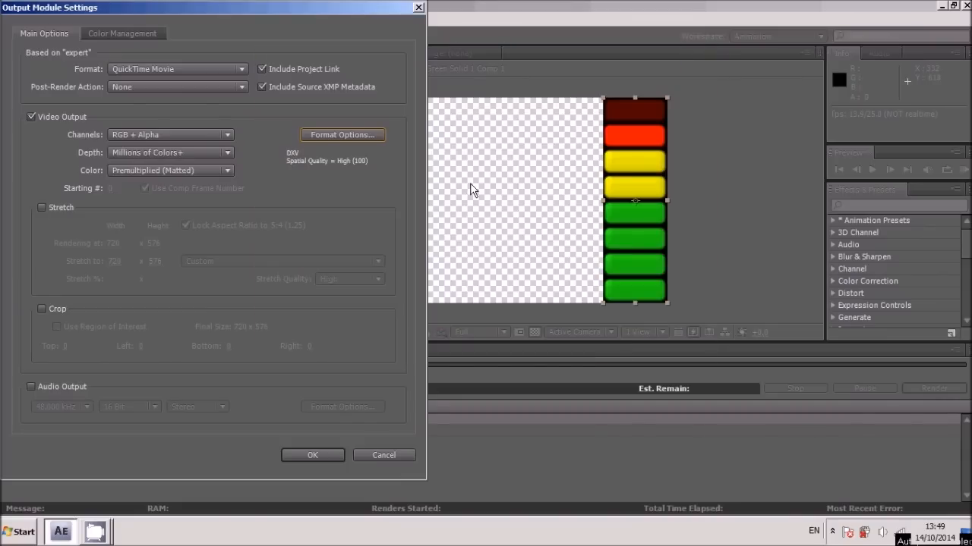
pyautogui.click(311, 455)
# Name the output movie EqRight on the Desktop and render Comp 1
pyautogui.click(350, 442)
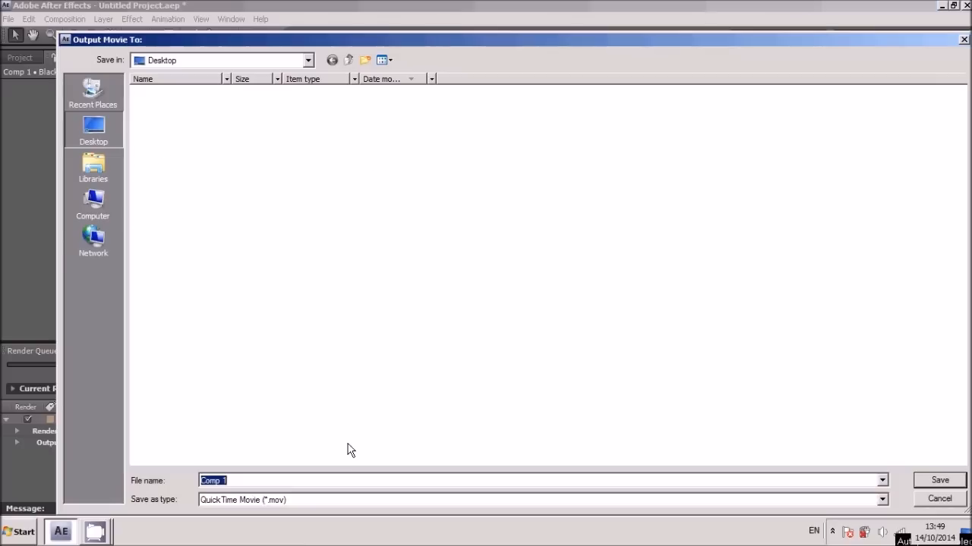
pyautogui.write('EqRig')
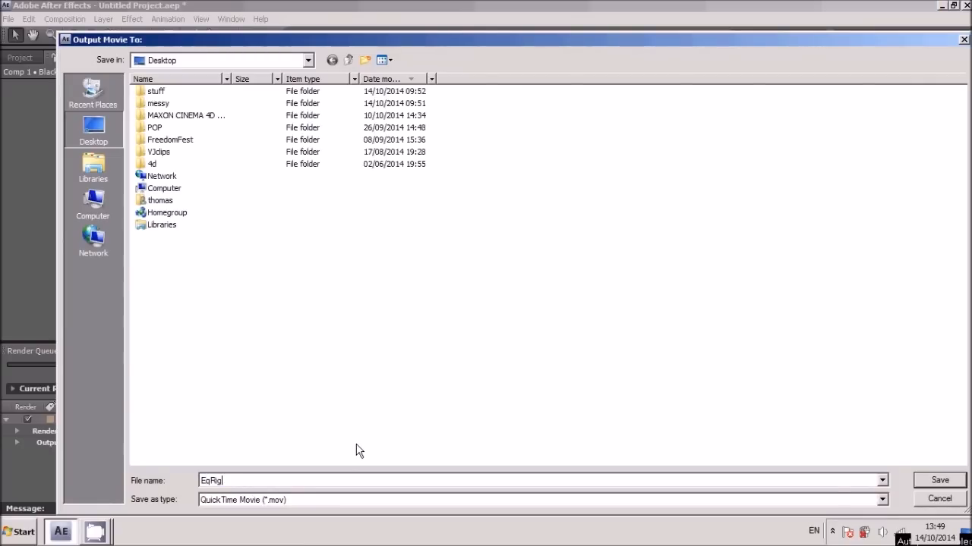
pyautogui.press('Return')
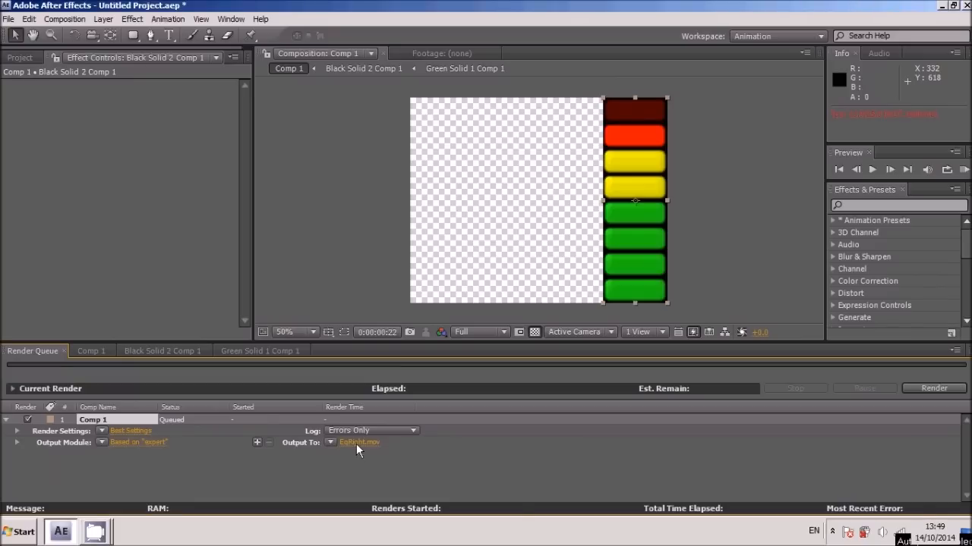
pyautogui.press('Return')
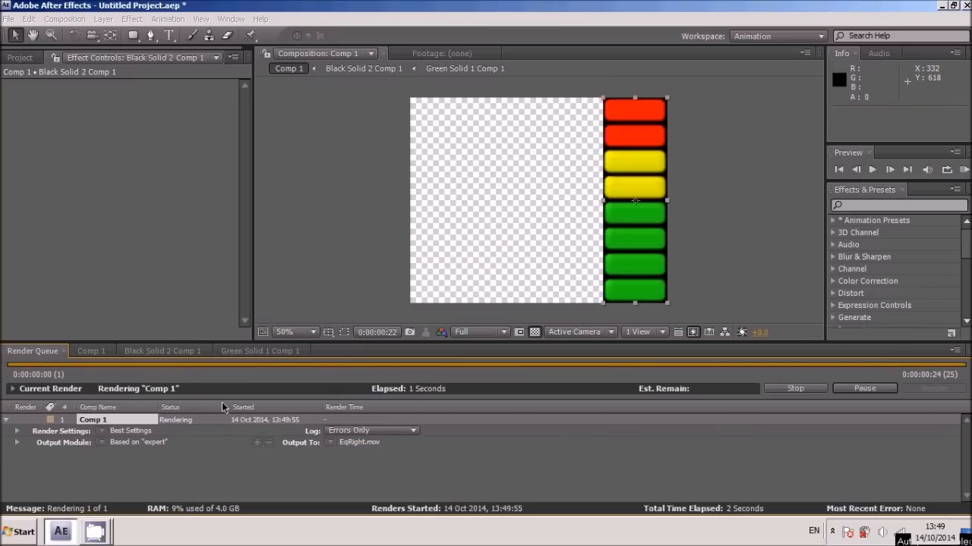
# In Comp 1, move the Black Solid 2 Comp 1 meter layer horizontally to the frame's left edge and preview it
pyautogui.click(92, 351)
pyautogui.click(130, 403)
pyautogui.hotkey('shift', 'Left')
pyautogui.hotkey('shift', 'Left')
pyautogui.hotkey('shift', 'Left')
pyautogui.hotkey('shift', 'Left')
pyautogui.hotkey('shift', 'Left')
pyautogui.hotkey('shift', 'Left')
pyautogui.hotkey('shift', 'Left')
pyautogui.hotkey('shift', 'Left')
pyautogui.hotkey('shift', 'Left')
pyautogui.hotkey('shift', 'Left')
pyautogui.hotkey('shift', 'Left')
pyautogui.hotkey('shift', 'Left')
pyautogui.hotkey('shift', 'Left')
pyautogui.hotkey('shift', 'Left')
pyautogui.hotkey('shift', 'Left')
pyautogui.hotkey('shift', 'Left')
pyautogui.hotkey('shift', 'Left')
pyautogui.hotkey('shift', 'Left')
pyautogui.hotkey('shift', 'Left')
pyautogui.hotkey('shift', 'Left')
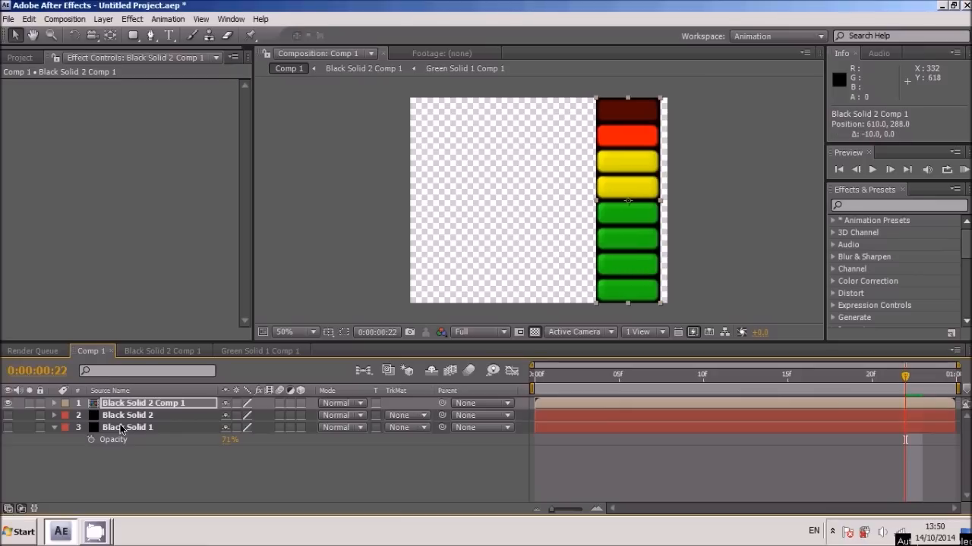
pyautogui.hotkey('shift', 'Left')
pyautogui.hotkey('shift', 'Left')
pyautogui.hotkey('shift', 'Left')
pyautogui.hotkey('shift', 'Left')
pyautogui.hotkey('shift', 'Left')
pyautogui.hotkey('shift', 'Left')
pyautogui.hotkey('shift', 'Left')
pyautogui.hotkey('shift', 'Left')
pyautogui.hotkey('shift', 'Left')
pyautogui.hotkey('shift', 'Left')
pyautogui.hotkey('shift', 'Left')
pyautogui.hotkey('shift', 'Left')
pyautogui.hotkey('shift', 'Left')
pyautogui.hotkey('shift', 'Left')
pyautogui.hotkey('shift', 'Left')
pyautogui.hotkey('shift', 'Left')
pyautogui.hotkey('shift', 'Left')
pyautogui.hotkey('shift', 'Left')
pyautogui.hotkey('shift', 'Left')
pyautogui.hotkey('shift', 'Left')
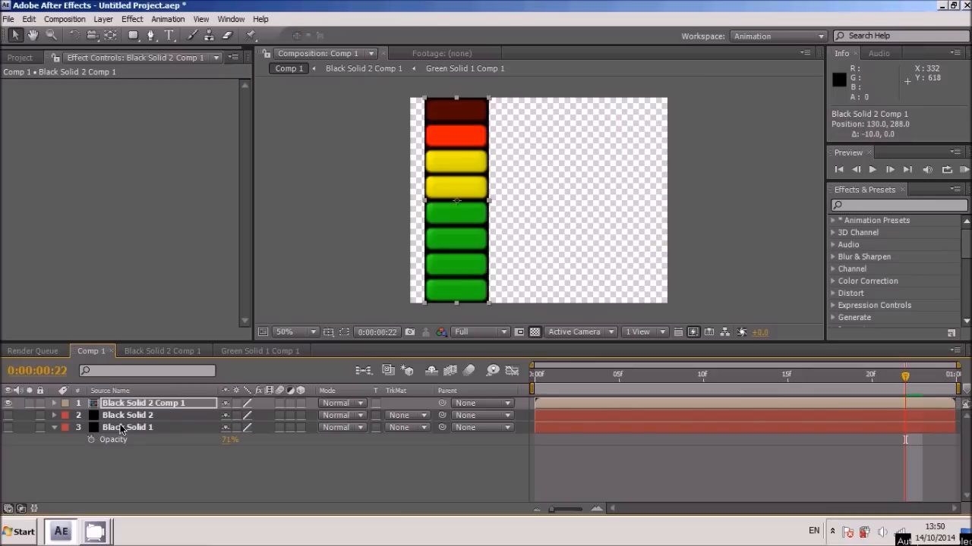
pyautogui.press('space')
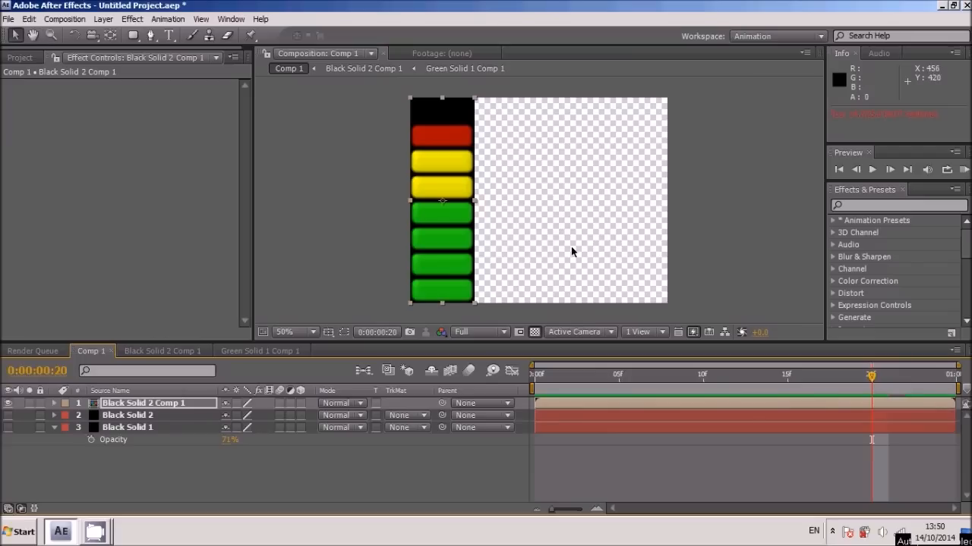
# Queue Comp 1 again with the resolumealpha output module, name the movie EqLeft, and render it
pyautogui.hotkey('ctrl', 'm')
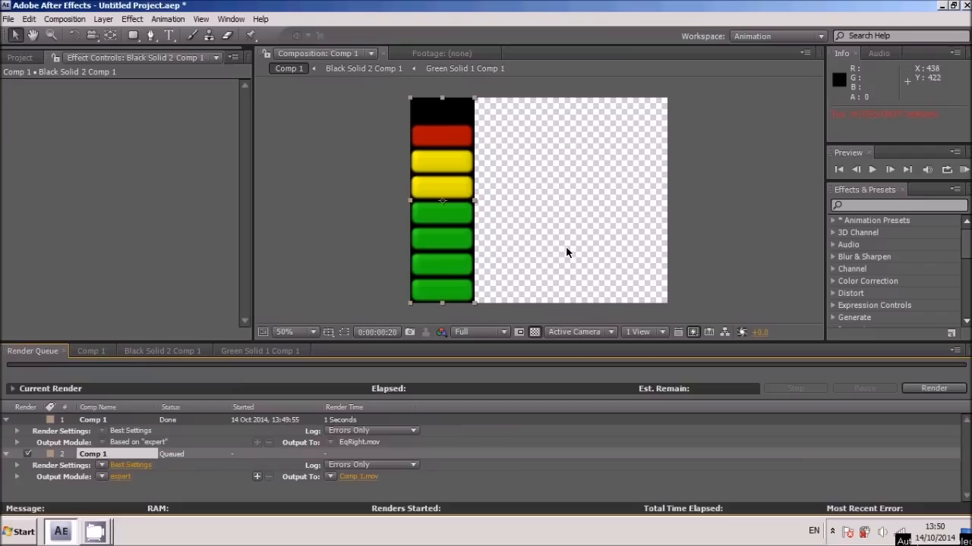
pyautogui.click(110, 476)
pyautogui.click(133, 449)
pyautogui.click(345, 479)
pyautogui.write('Eq')
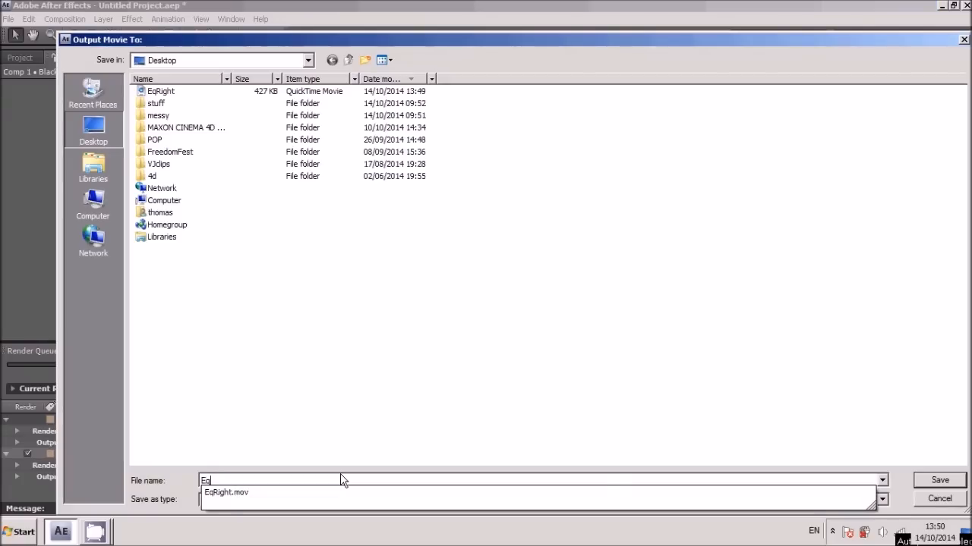
pyautogui.write('Left')
pyautogui.press('Return')
pyautogui.press('Return')
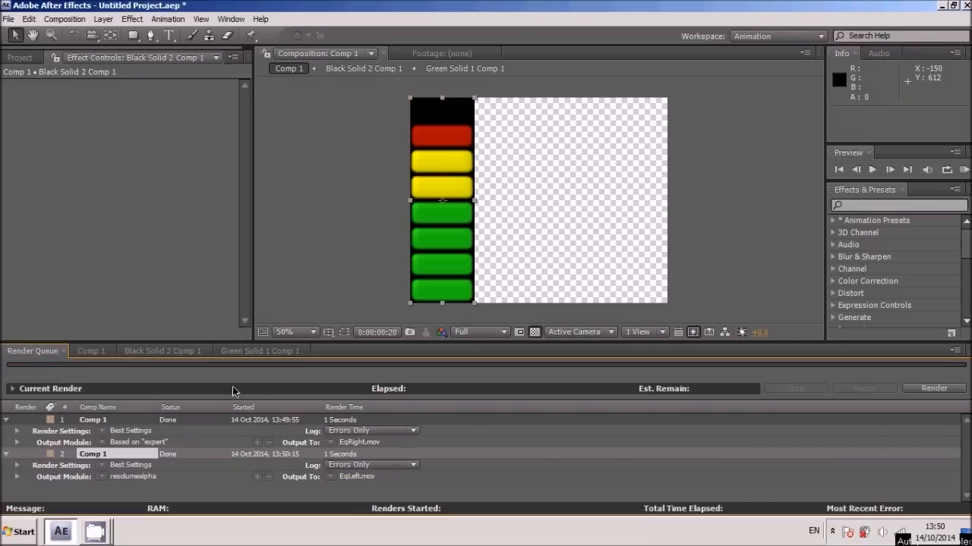
# In Comp 1, hide the meter and Black Solid 2 layers and show only the Black Solid 1 layer
pyautogui.click(102, 352)
pyautogui.moveTo(8, 403); pyautogui.dragTo(9, 419)
pyautogui.click(8, 415)
pyautogui.click(7, 427)
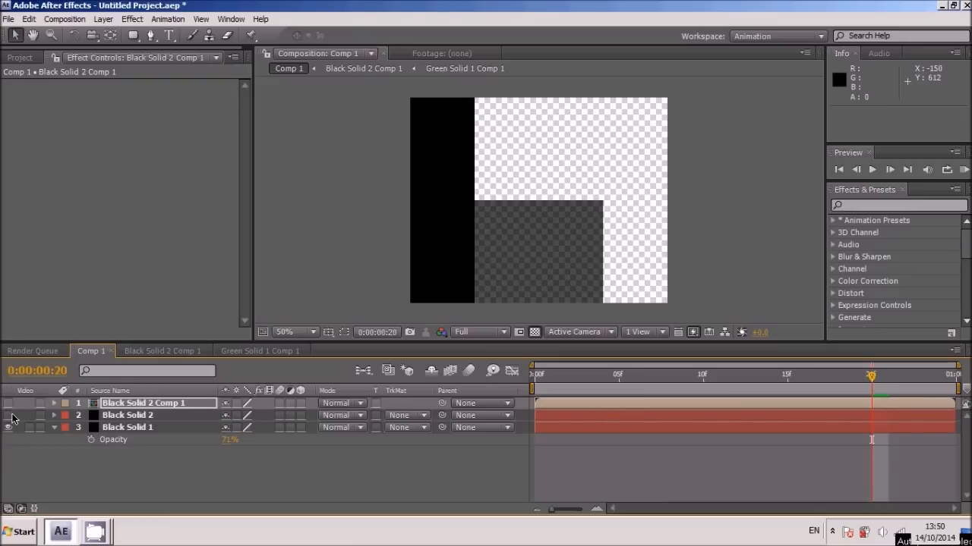
pyautogui.click(7, 415)
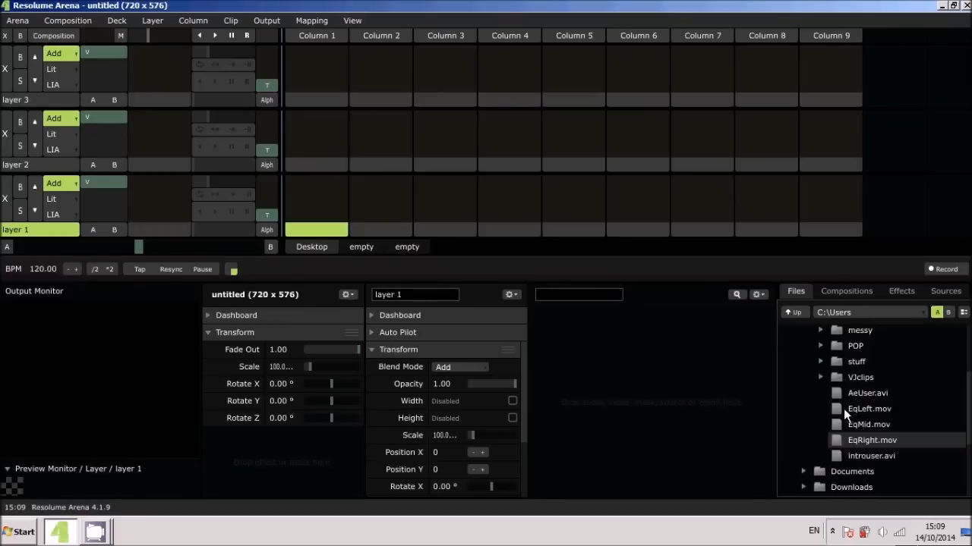
# Switch to Resolume Arena, load EqLeft.mov, EqMid.mov and EqRight.mov into column 1 of layers 3, 2 and 1, and play them
pyautogui.click(837, 408)
pyautogui.moveTo(837, 408); pyautogui.dragTo(296, 76)
pyautogui.moveTo(835, 424); pyautogui.dragTo(321, 143)
pyautogui.click(321, 144)
pyautogui.click(314, 89)
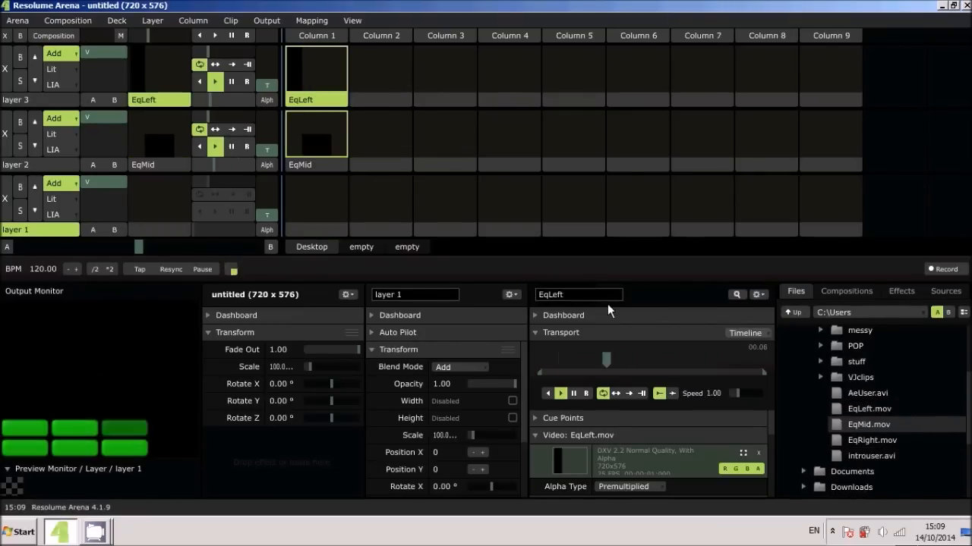
pyautogui.moveTo(835, 439); pyautogui.dragTo(331, 207)
pyautogui.click(318, 168)
pyautogui.click(327, 195)
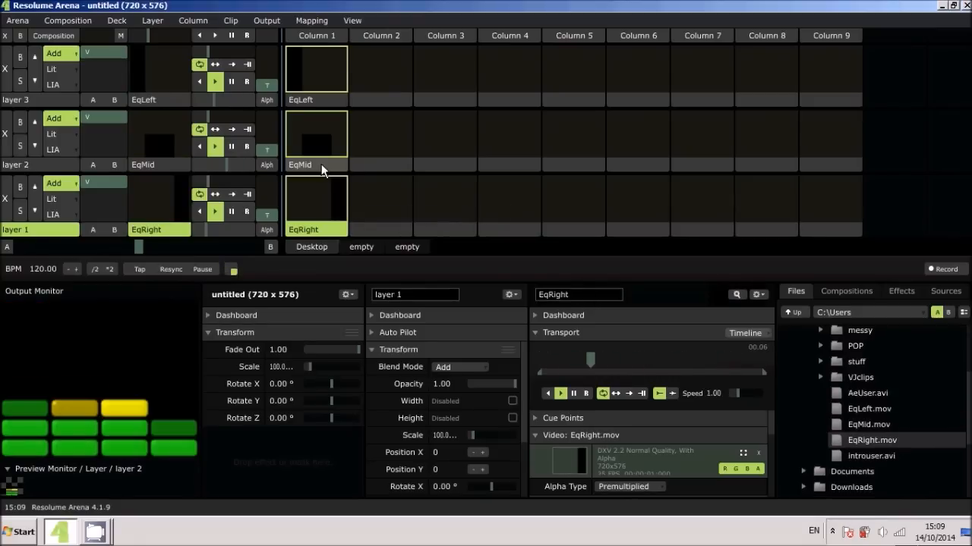
# Select the EqLeft clip and pause playback on all three layers
pyautogui.click(343, 67)
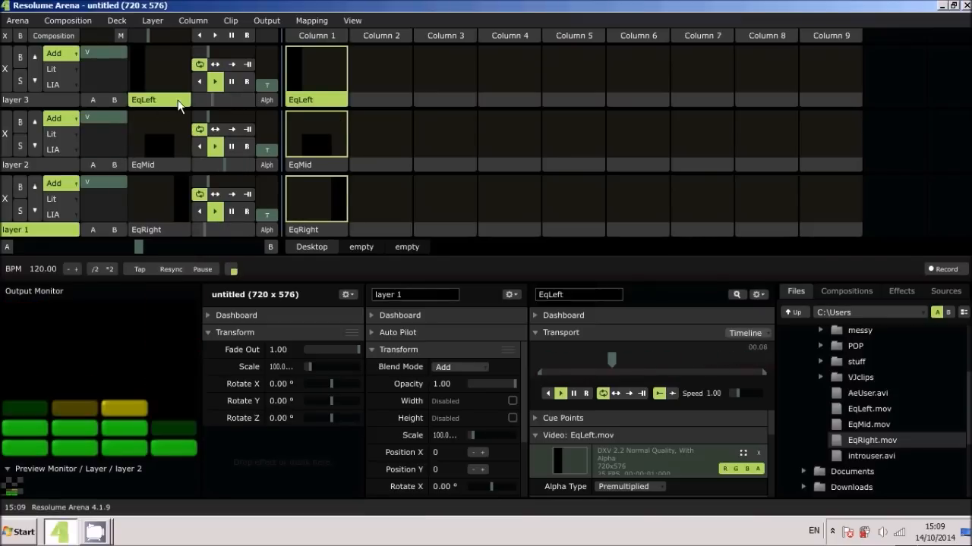
pyautogui.click(231, 81)
pyautogui.click(231, 147)
pyautogui.click(232, 211)
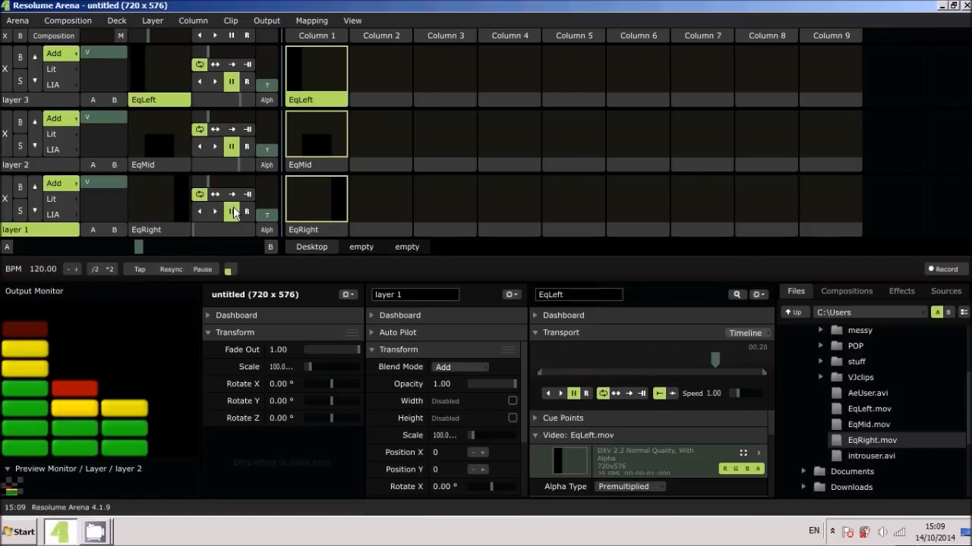
# Scrub the paused EqLeft clip to its end and back to its start
pyautogui.moveTo(241, 99)
pyautogui.mouseDown()
pyautogui.moveTo(178, 109)
pyautogui.moveTo(261, 108)
pyautogui.mouseUp()
pyautogui.click(300, 102)
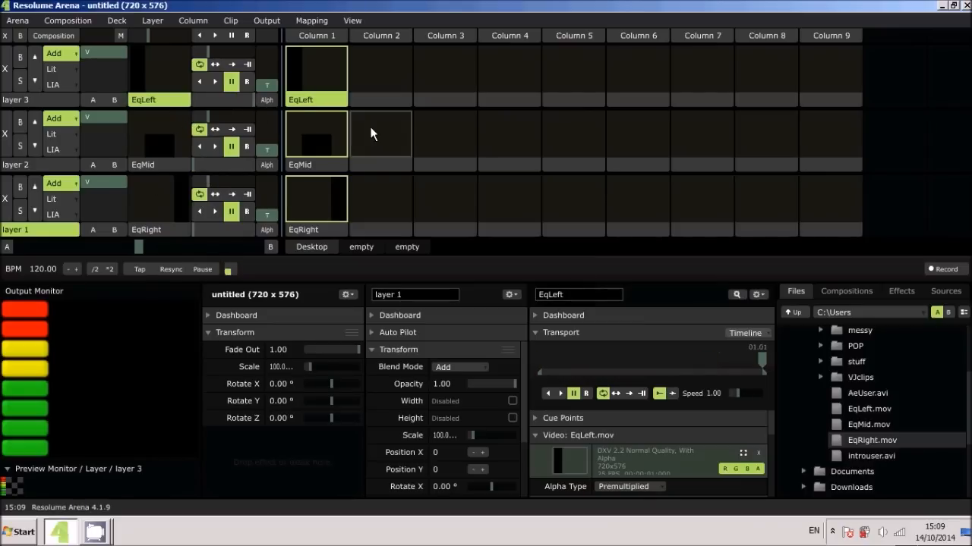
pyautogui.moveTo(759, 360)
pyautogui.mouseDown()
pyautogui.moveTo(542, 361)
pyautogui.moveTo(762, 372)
pyautogui.moveTo(539, 372)
pyautogui.moveTo(774, 382)
pyautogui.moveTo(513, 394)
pyautogui.moveTo(757, 375)
pyautogui.moveTo(544, 360)
pyautogui.moveTo(749, 402)
pyautogui.moveTo(518, 376)
pyautogui.moveTo(717, 374)
pyautogui.moveTo(529, 375)
pyautogui.moveTo(540, 419)
pyautogui.moveTo(532, 440)
pyautogui.mouseUp()
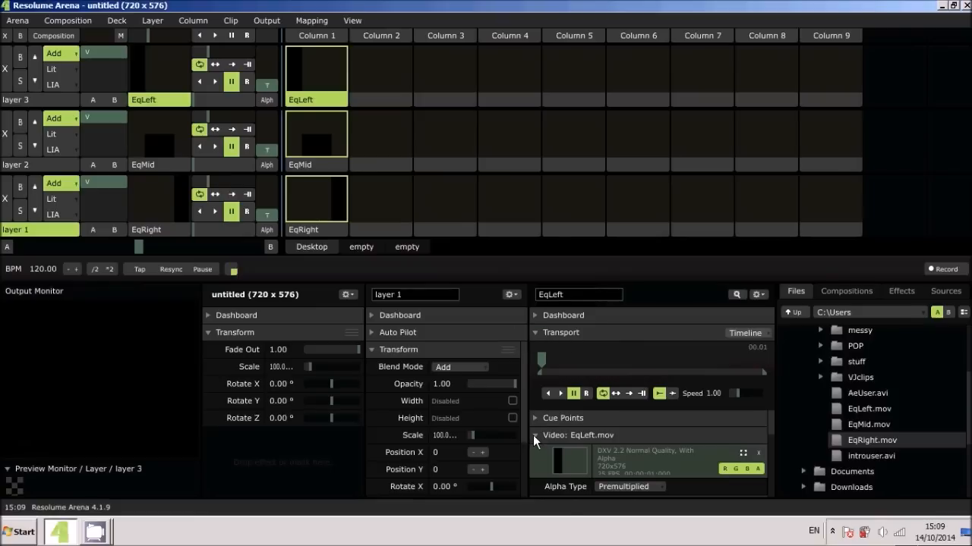
# Collapse the EqLeft clip's video settings and add the IR OSCSA 4 effect to the clip
pyautogui.click(535, 437)
pyautogui.click(536, 451)
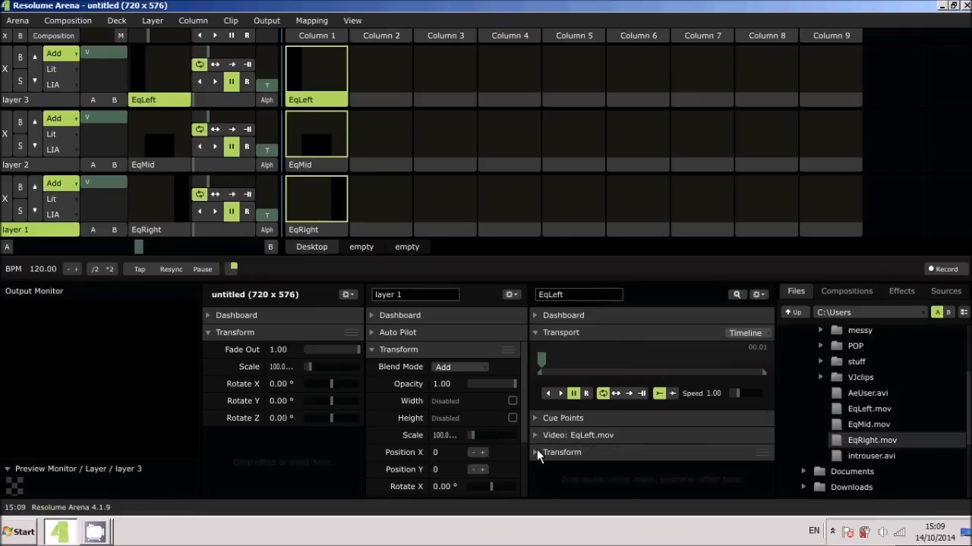
pyautogui.click(902, 293)
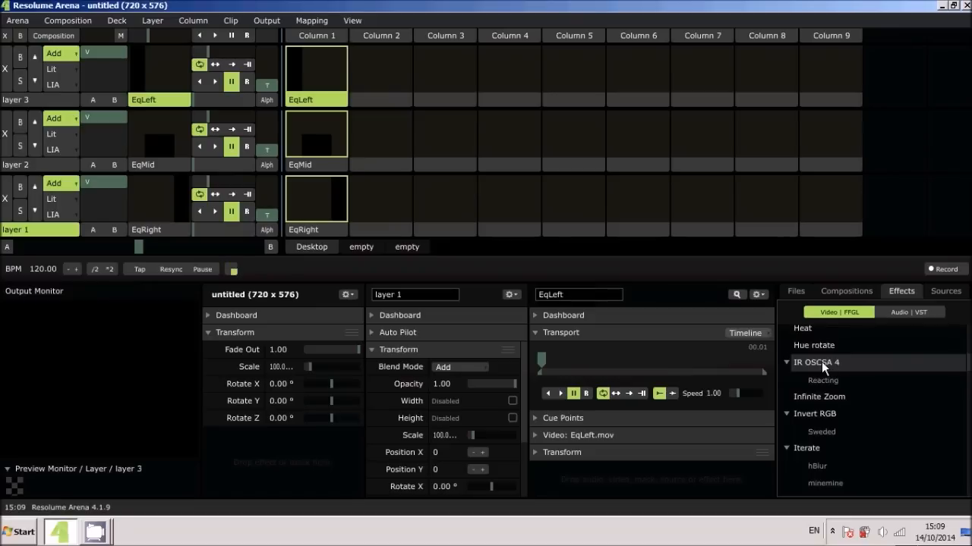
pyautogui.moveTo(821, 361); pyautogui.dragTo(584, 465)
pyautogui.moveTo(772, 422); pyautogui.dragTo(772, 440)
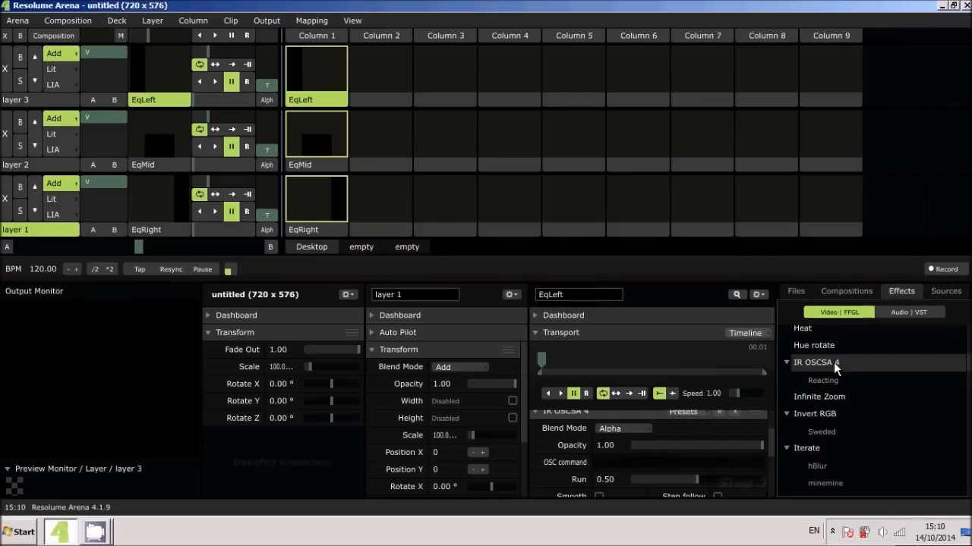
# Set the OSC command of EqLeft's IR OSCSA 4 effect to /layer3/clip1/video/position/values
pyautogui.click(622, 463)
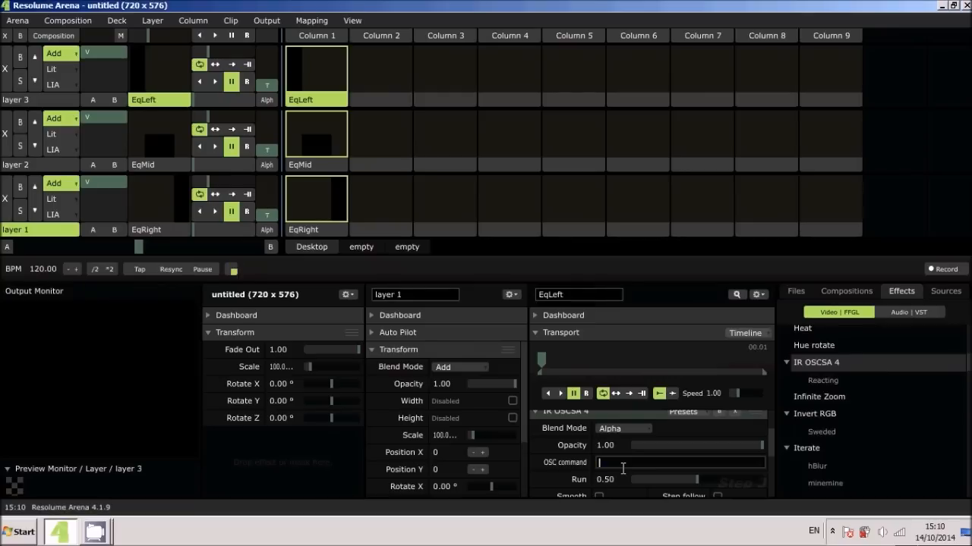
pyautogui.write('/')
pyautogui.write('layer3cli')
pyautogui.press('BackSpace')
pyautogui.press('BackSpace')
pyautogui.press('BackSpace')
pyautogui.write('/clip1/cvvideo')
pyautogui.write('position/val')
pyautogui.press('BackSpace')
pyautogui.press('BackSpace')
pyautogui.write('lues')
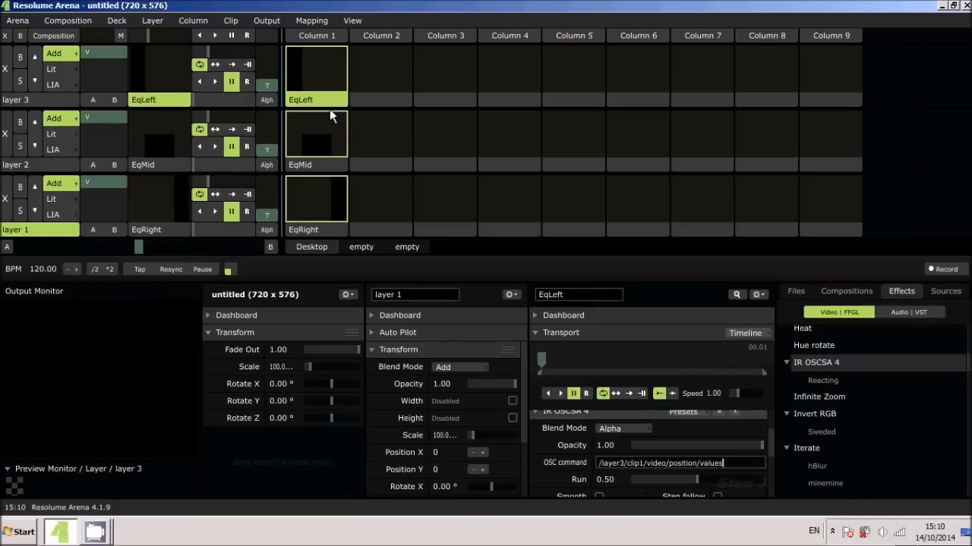
pyautogui.press('Return')
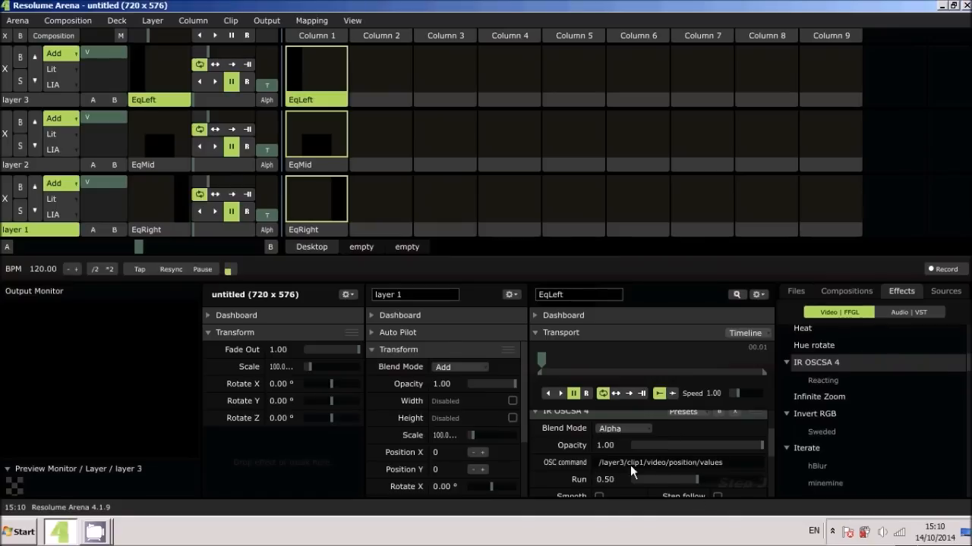
# Test the effect's Run parameter against the EqLeft playhead and link Run to the External Audio FFT
pyautogui.moveTo(696, 480); pyautogui.dragTo(596, 481)
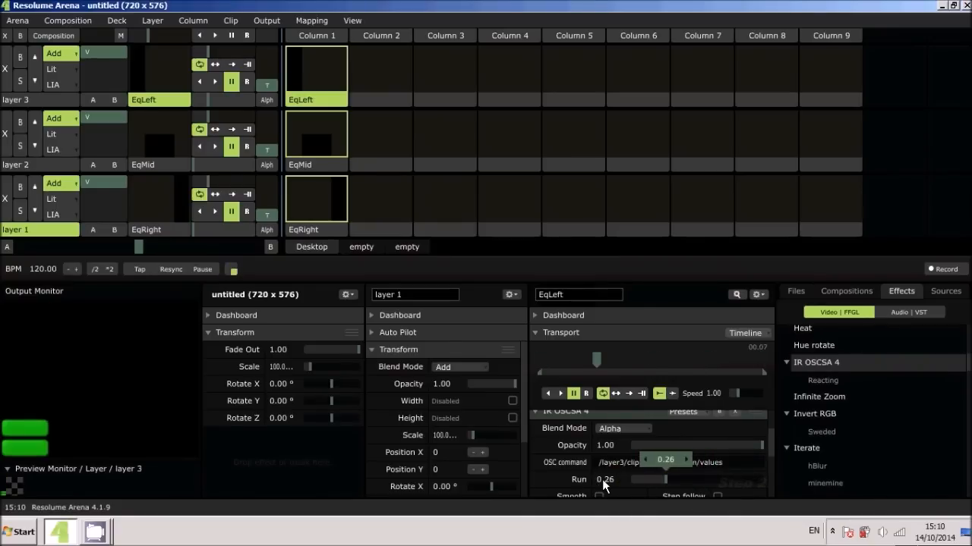
pyautogui.moveTo(597, 364); pyautogui.dragTo(680, 360)
pyautogui.moveTo(663, 472); pyautogui.dragTo(720, 478)
pyautogui.click(534, 477)
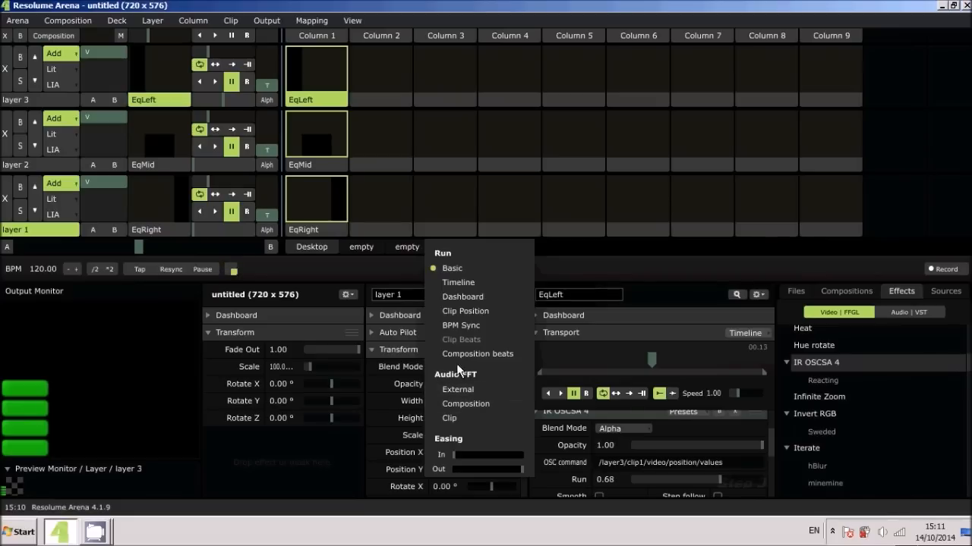
pyautogui.click(457, 392)
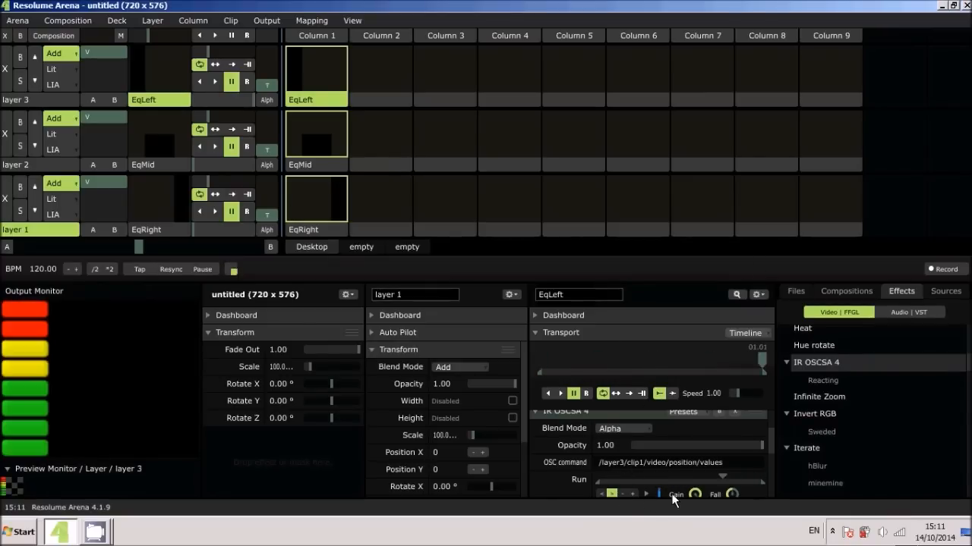
# Copy EqLeft's OSC command text, add the IR OSCSA 4 effect to the EqMid clip, and collapse EqMid's video settings
pyautogui.click(725, 462)
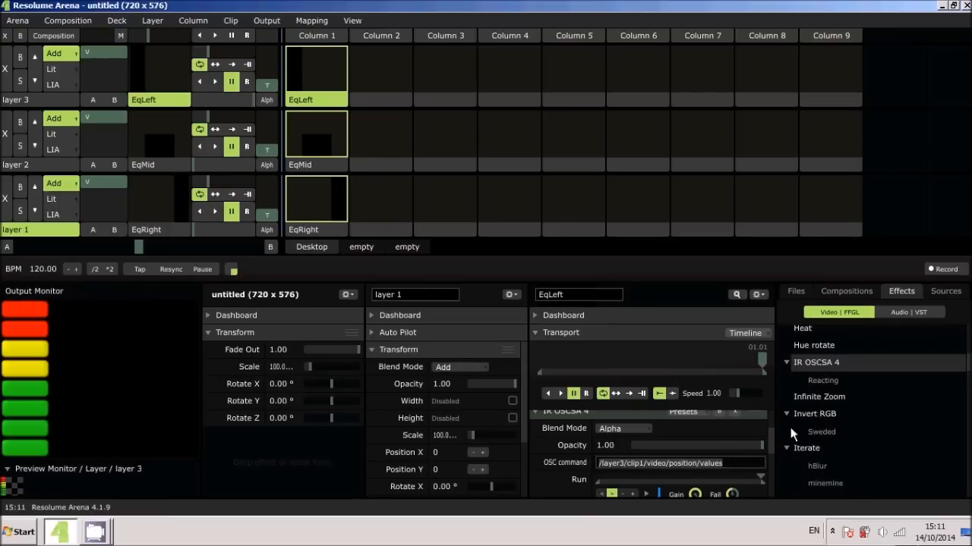
pyautogui.click(313, 160)
pyautogui.moveTo(837, 381); pyautogui.dragTo(323, 161)
pyautogui.click(535, 435)
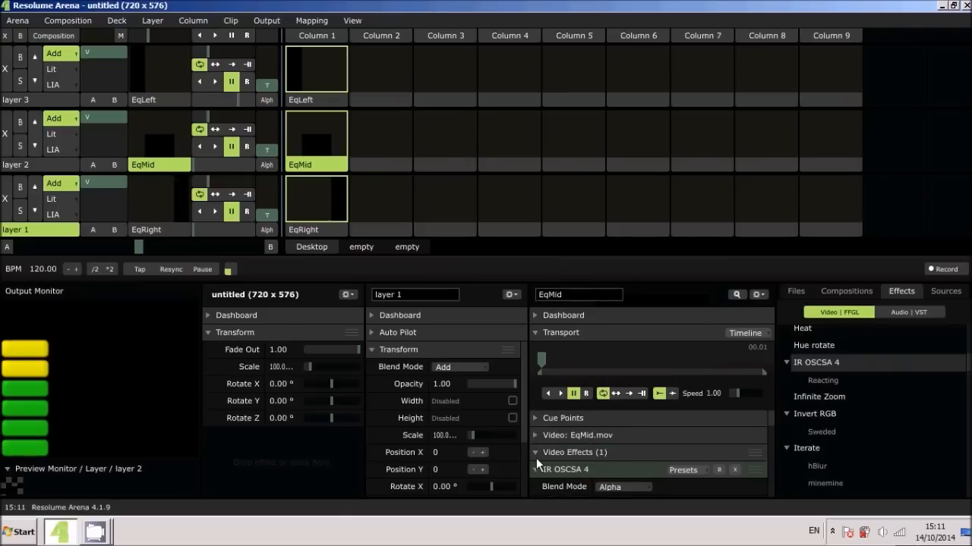
# Set the OSC command of EqMid's IR OSCSA 4 effect to /layer2/clip1/video/position/values and link its Run parameter to an Audio FFT source
pyautogui.scroll(-2, 618, 471)
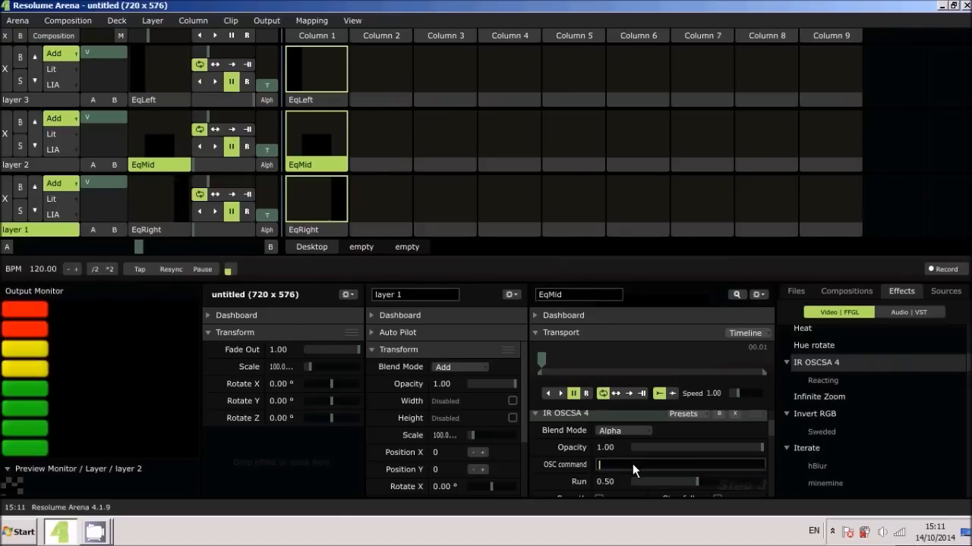
pyautogui.write('/layer1/clip1/video/position/values')
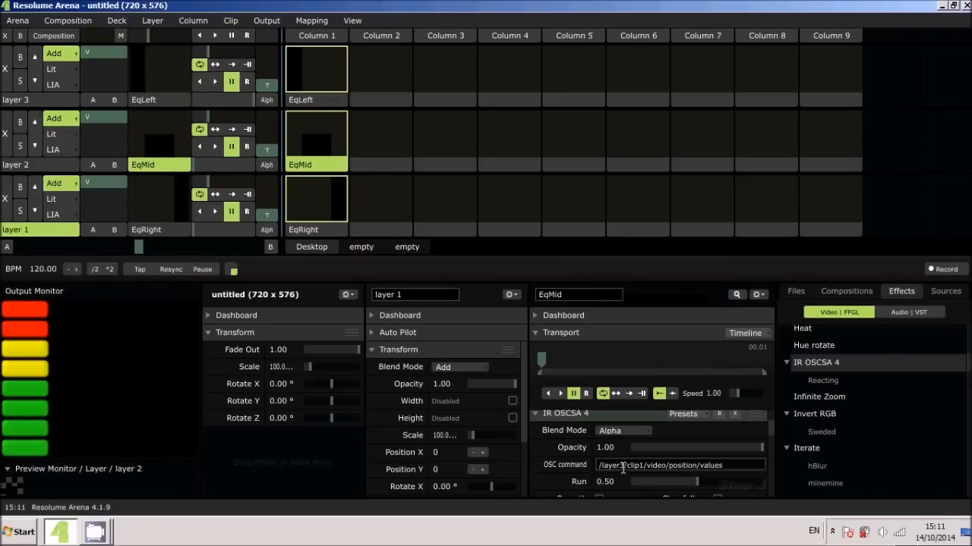
pyautogui.click(622, 465)
pyautogui.press('BackSpace')
pyautogui.write('2')
pyautogui.click(536, 482)
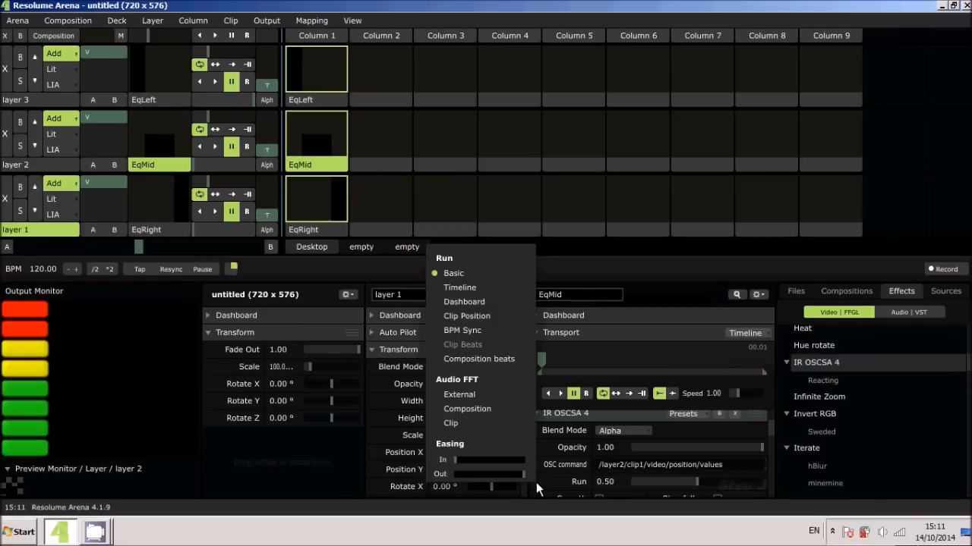
pyautogui.click(486, 408)
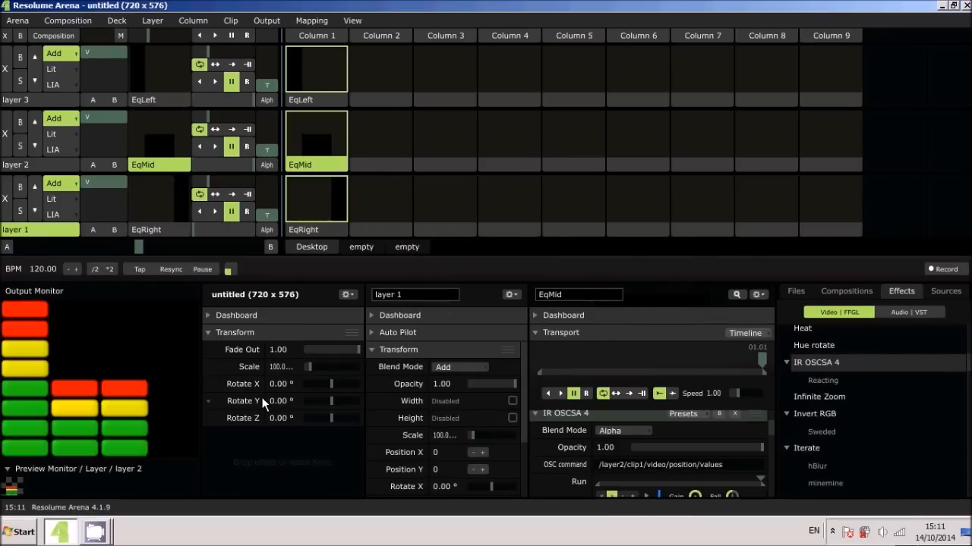
# Add the IR OSCSA 4 effect to the EqRight clip and set its OSC command to /layer1/clip1/video/position/values
pyautogui.click(303, 234)
pyautogui.moveTo(815, 362); pyautogui.dragTo(551, 450)
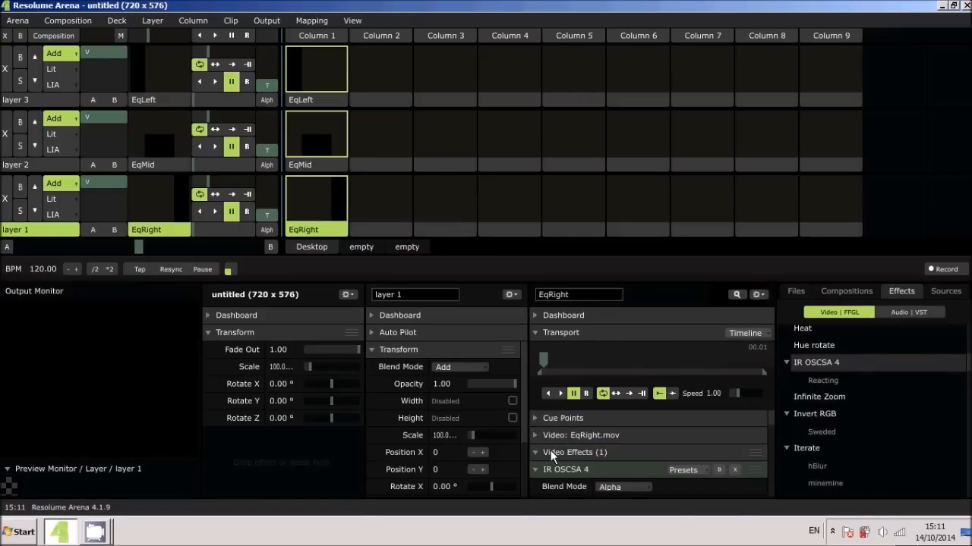
pyautogui.scroll(-2, 607, 472)
pyautogui.click(609, 465)
pyautogui.click(624, 464)
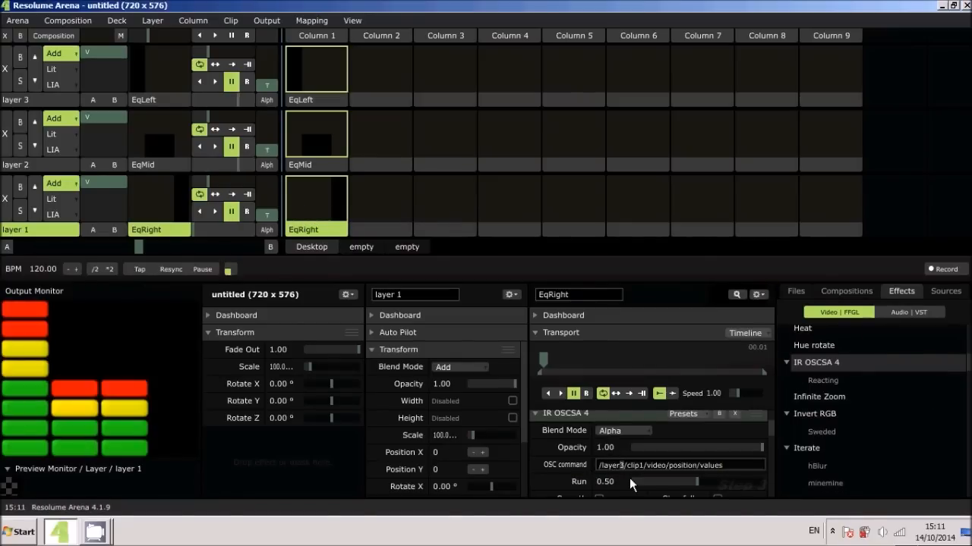
pyautogui.press('BackSpace')
pyautogui.write('1')
pyautogui.press('Return')
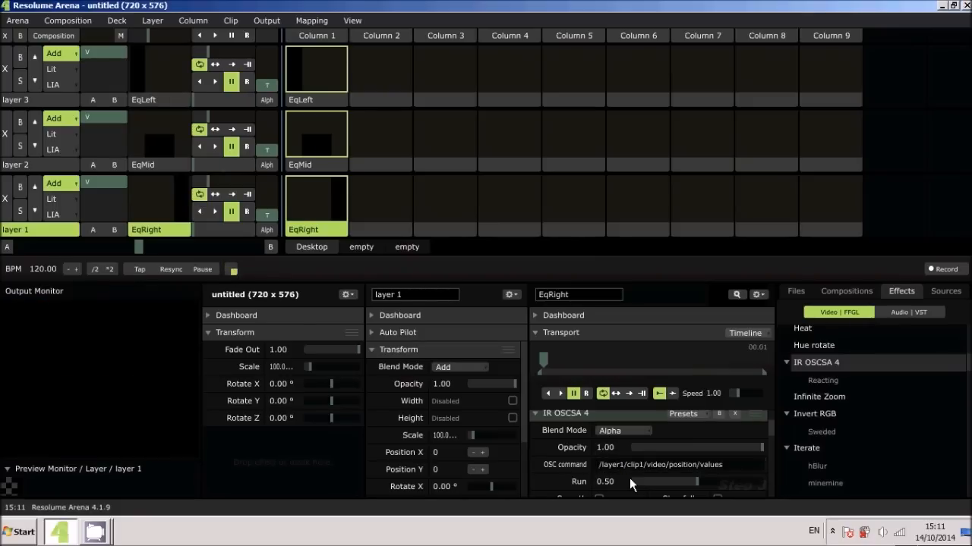
# Link EqRight's Run parameter to the External Audio FFT and limit it to the high (H) frequency band
pyautogui.click(535, 485)
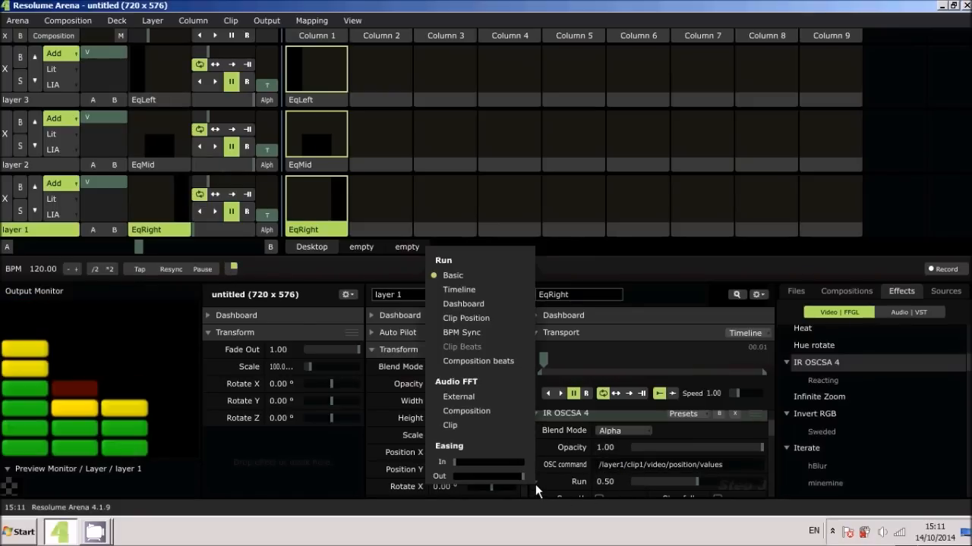
pyautogui.click(479, 396)
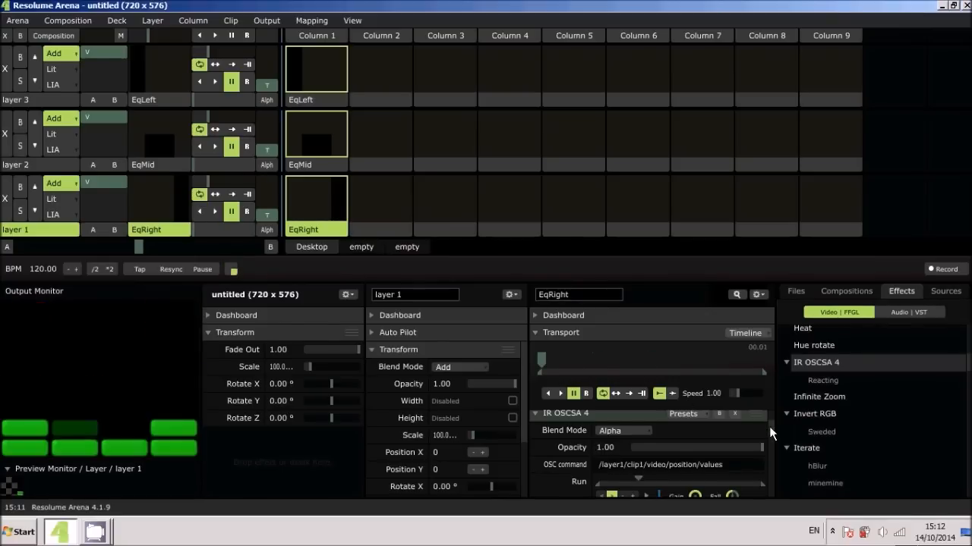
pyautogui.scroll(-2, 771, 432)
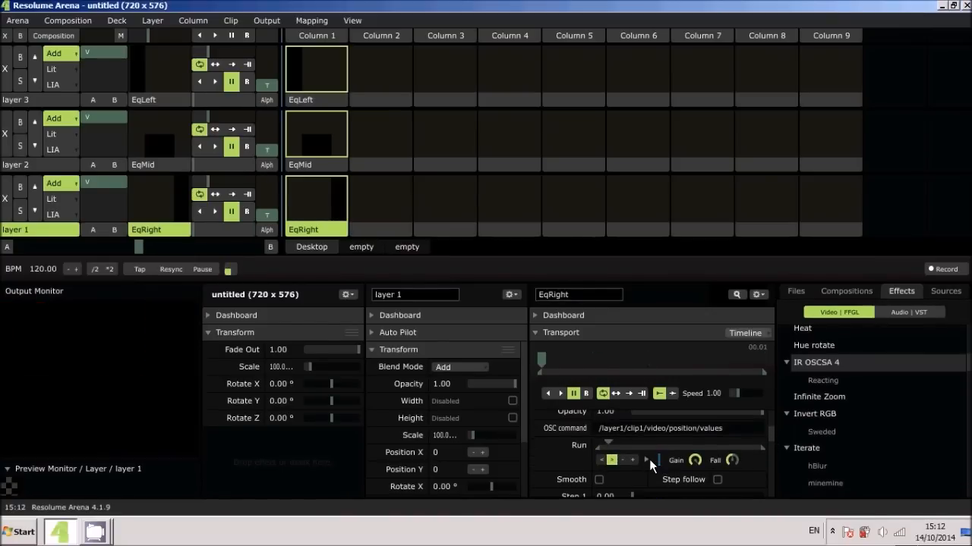
pyautogui.click(647, 461)
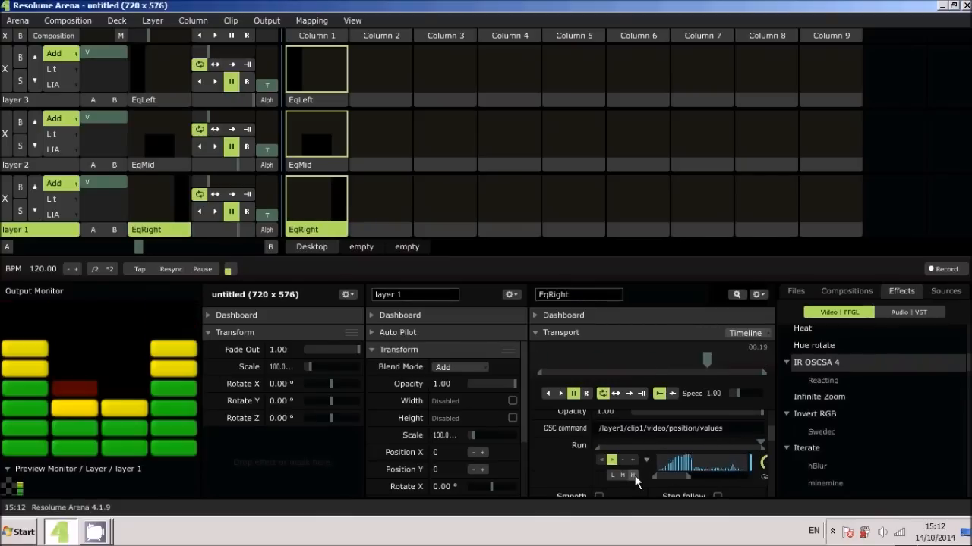
pyautogui.click(632, 475)
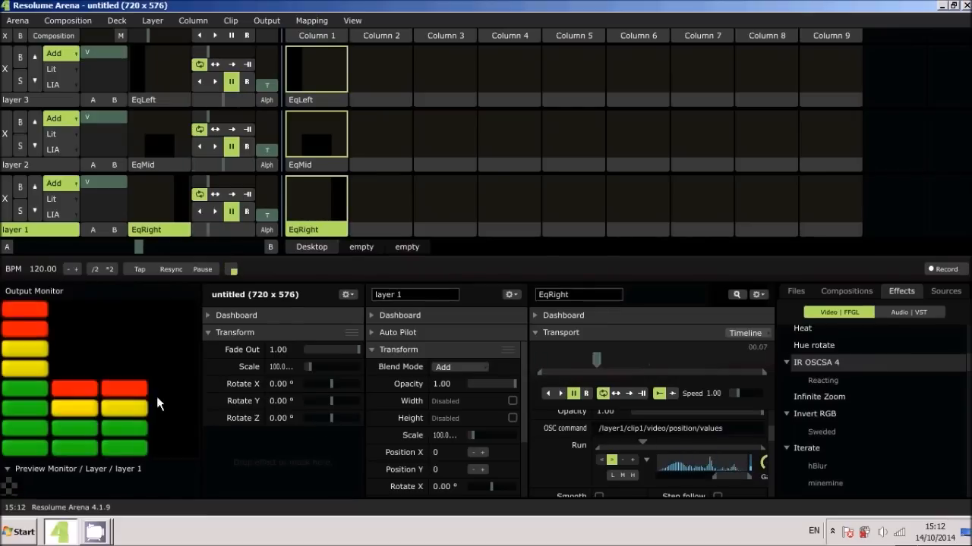
# Expand the audio spectrum of EqMid's Run parameter and limit it to the middle (M) frequency band
pyautogui.click(318, 169)
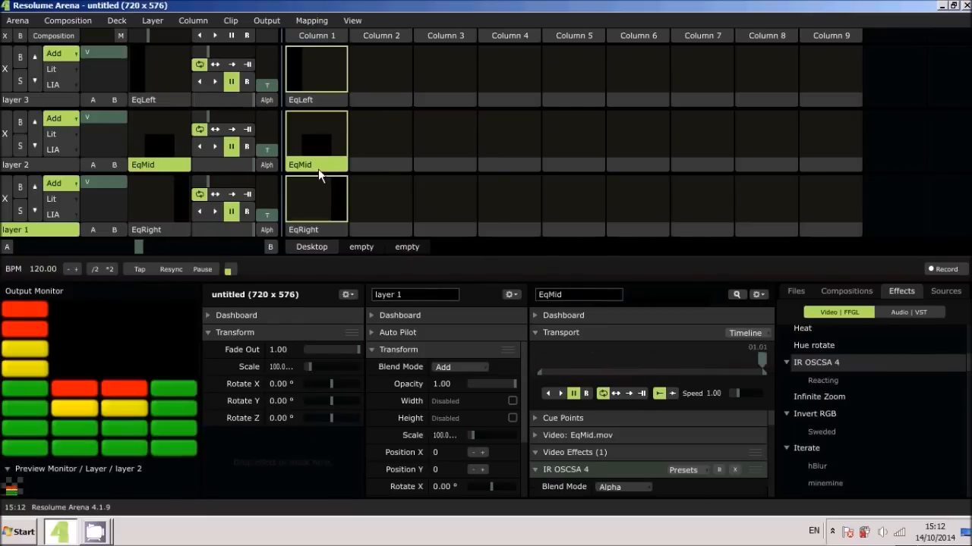
pyautogui.scroll(-2, 645, 471)
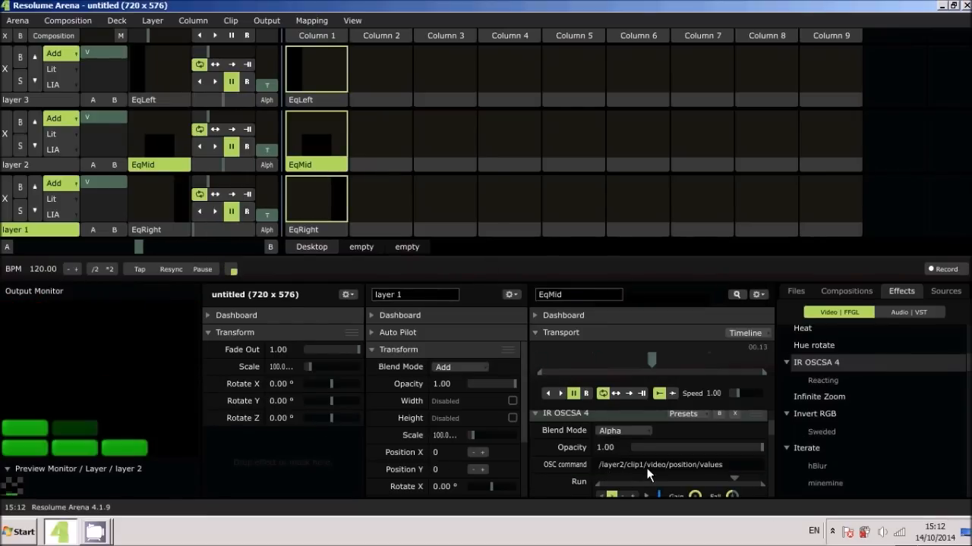
pyautogui.scroll(-2, 647, 468)
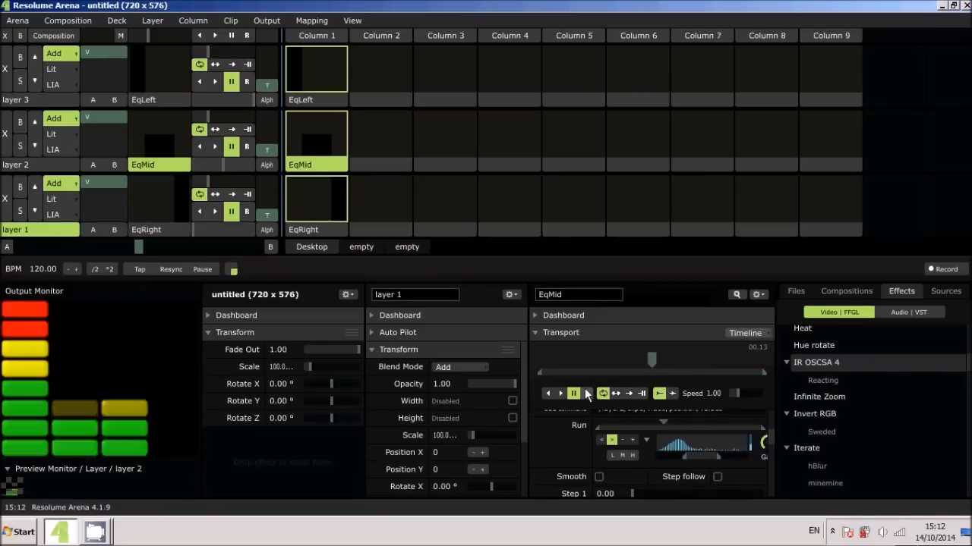
# Expand the audio spectrum of EqLeft's Run parameter and limit it to the low (L) frequency band
pyautogui.click(319, 83)
pyautogui.scroll(-2, 629, 479)
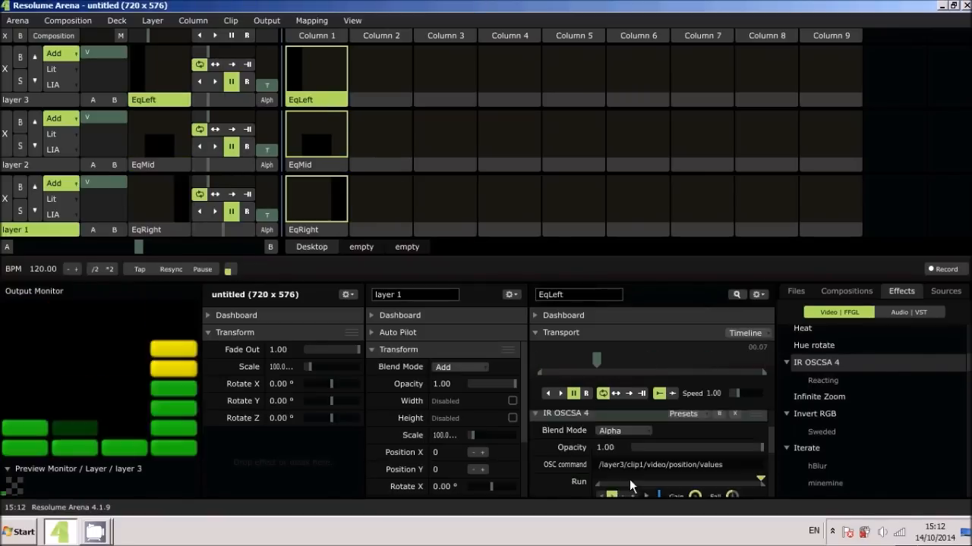
pyautogui.scroll(-2, 630, 479)
pyautogui.scroll(2, 643, 425)
pyautogui.scroll(-2, 641, 435)
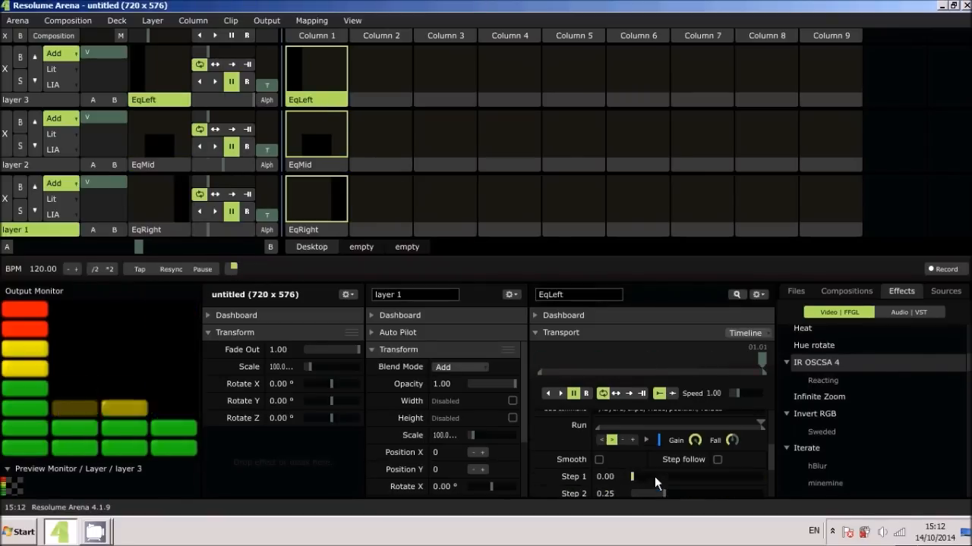
pyautogui.click(644, 438)
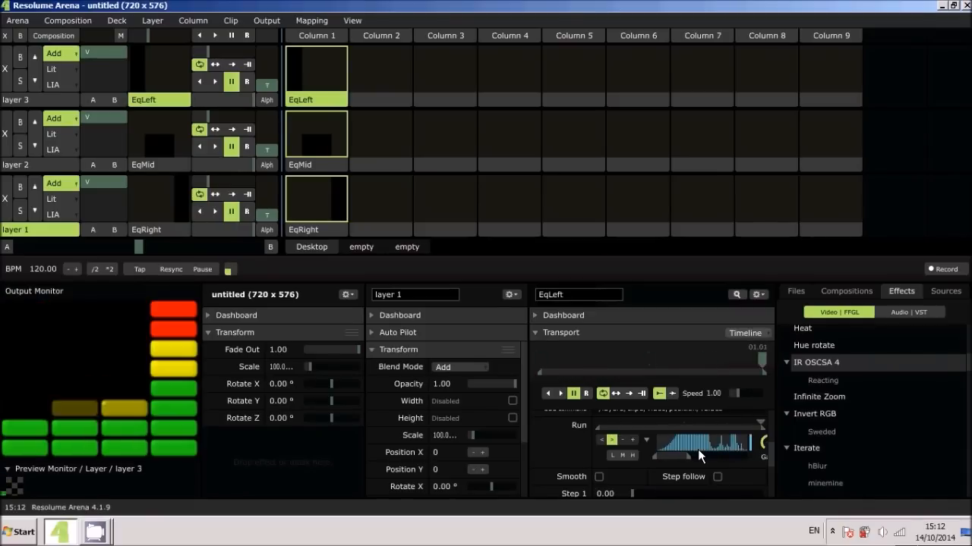
pyautogui.click(97, 536)
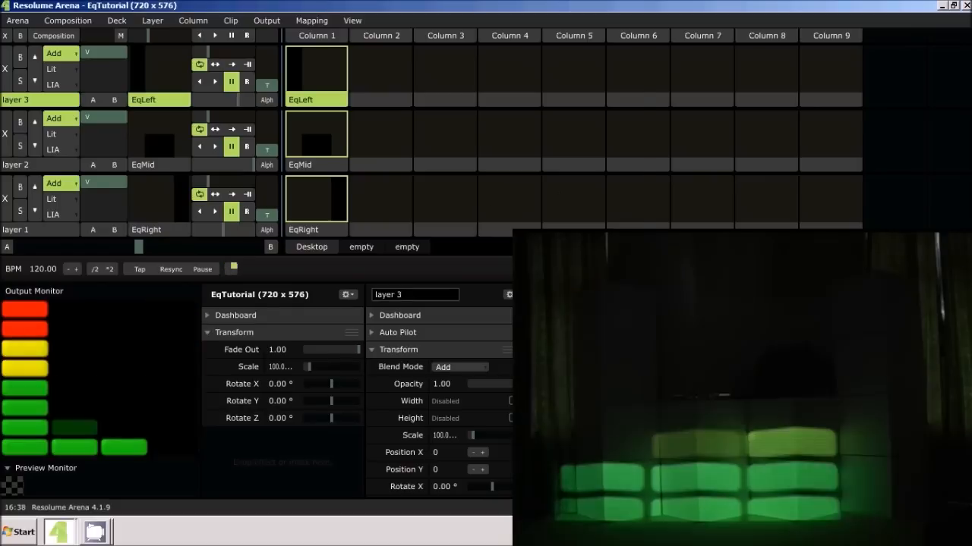
# Load the downcounts clip into layer 3's Column 2, play it with layers 1 and 2 cleared, and pause it at its first frame
pyautogui.moveTo(683, 341); pyautogui.dragTo(377, 80)
pyautogui.click(377, 80)
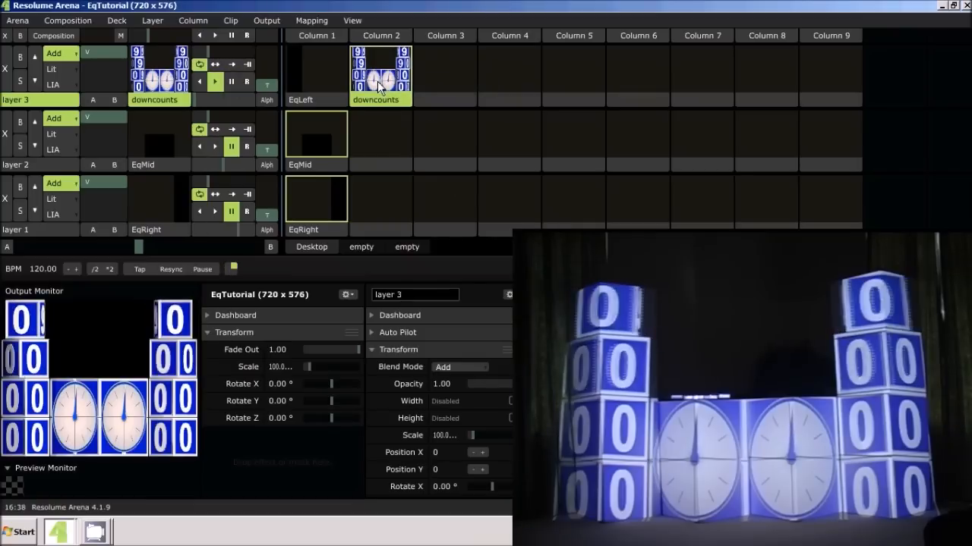
pyautogui.click(384, 141)
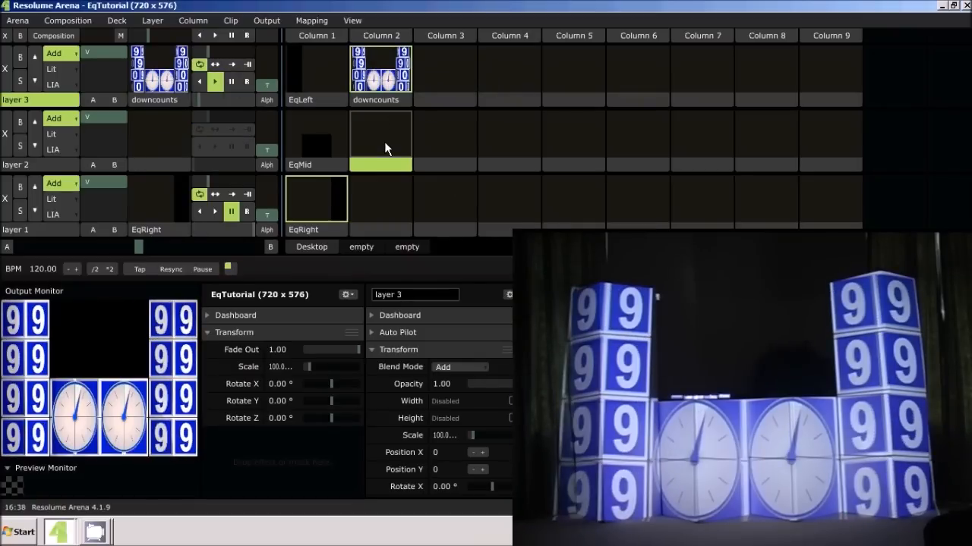
pyautogui.click(381, 186)
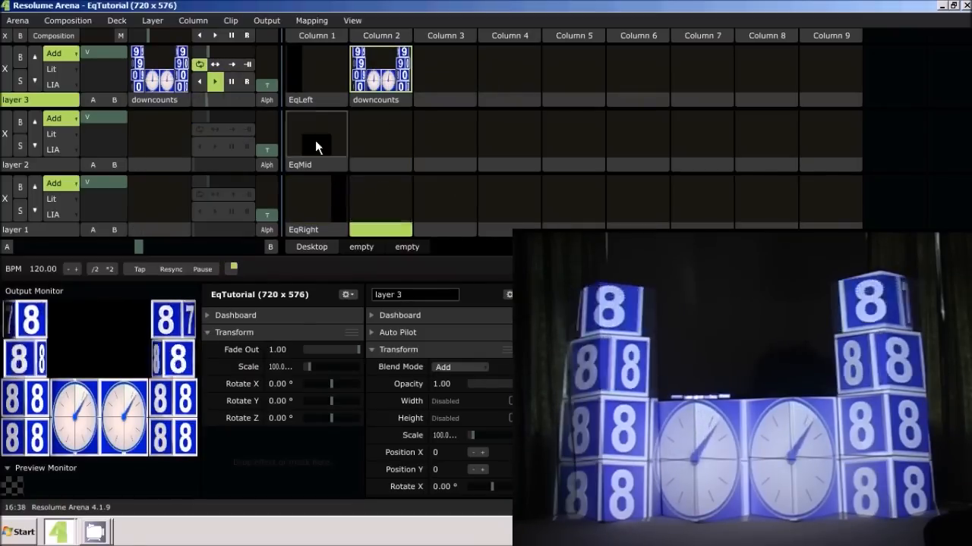
pyautogui.click(230, 85)
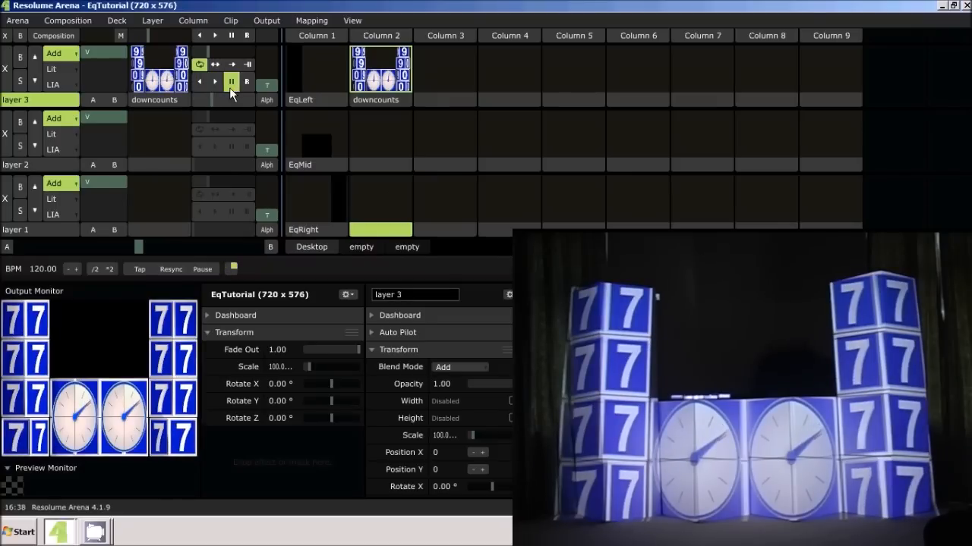
pyautogui.moveTo(205, 101); pyautogui.dragTo(135, 104)
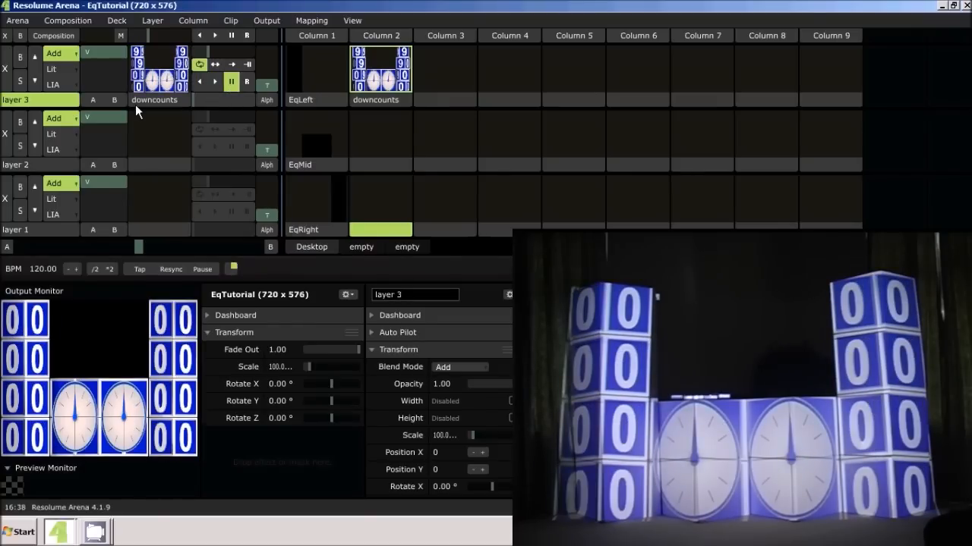
# Open the Advanced Screen Setup, select the boxes slice, and show display and slice info plus the slice grid in its output transformation
pyautogui.hotkey('ctrl', 'shift', 'a')
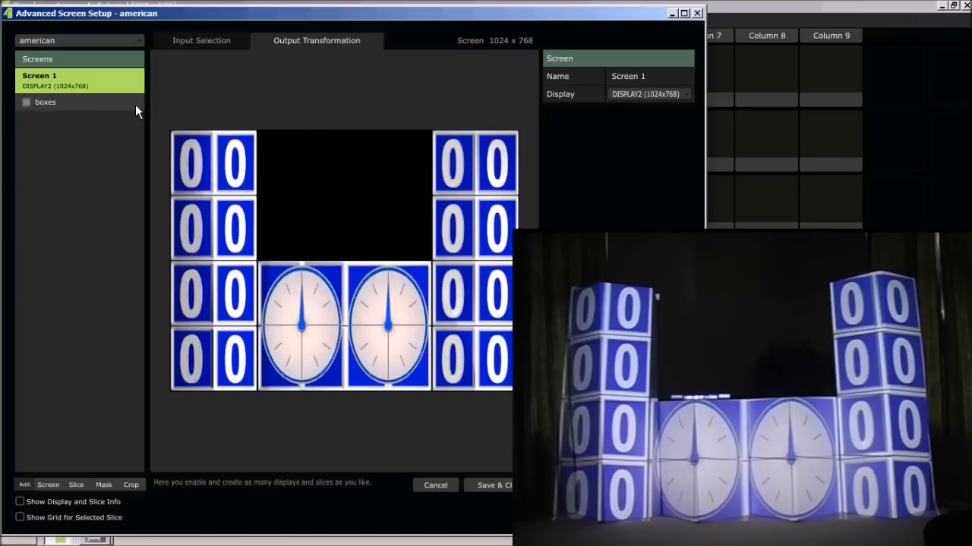
pyautogui.click(194, 41)
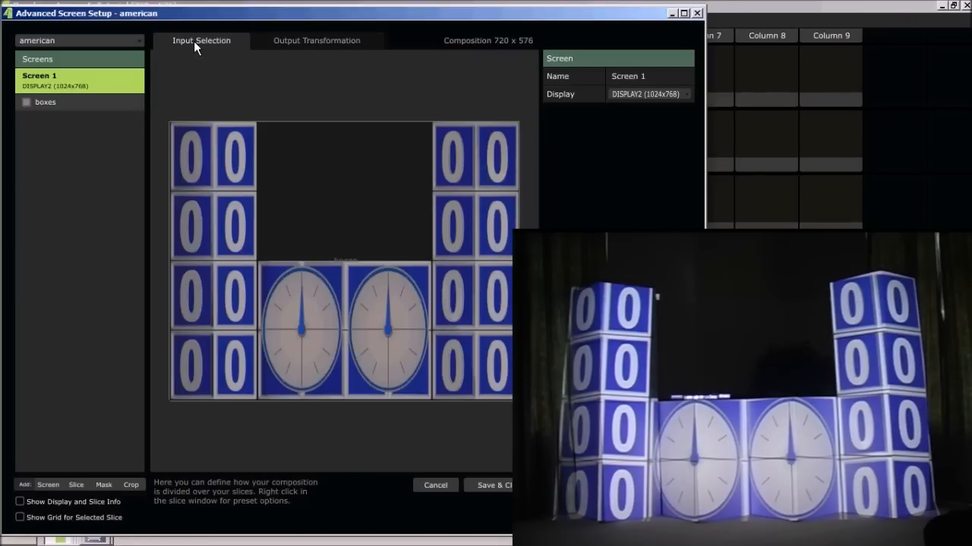
pyautogui.click(207, 170)
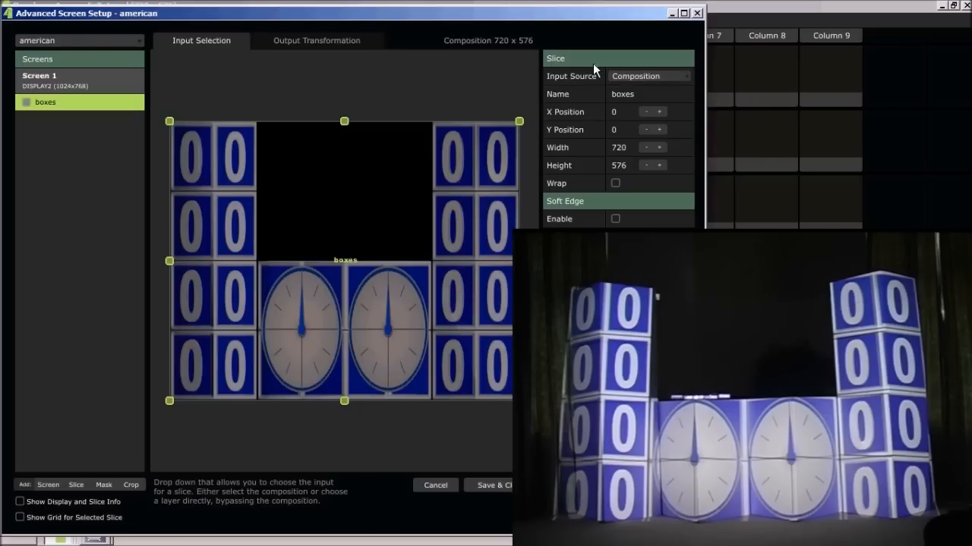
pyautogui.click(321, 43)
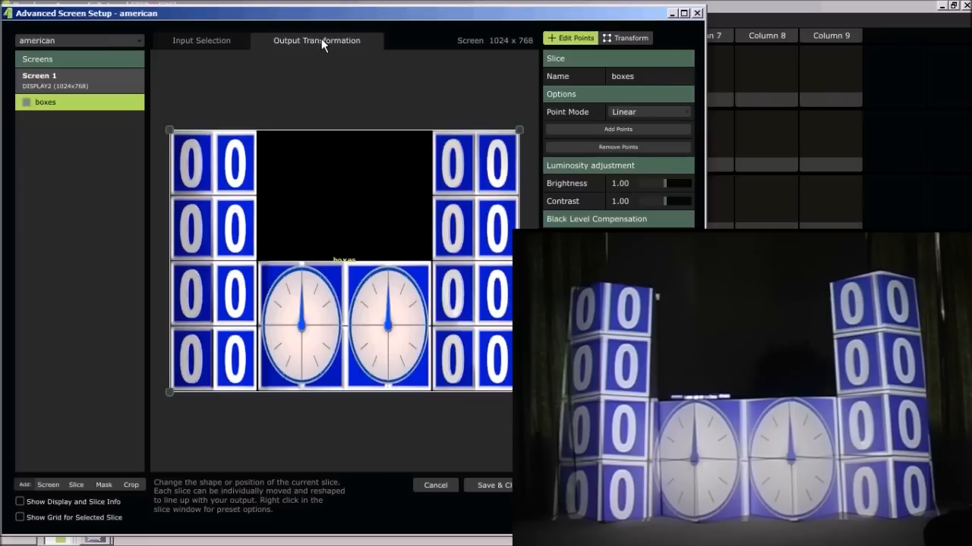
pyautogui.click(21, 502)
pyautogui.click(20, 518)
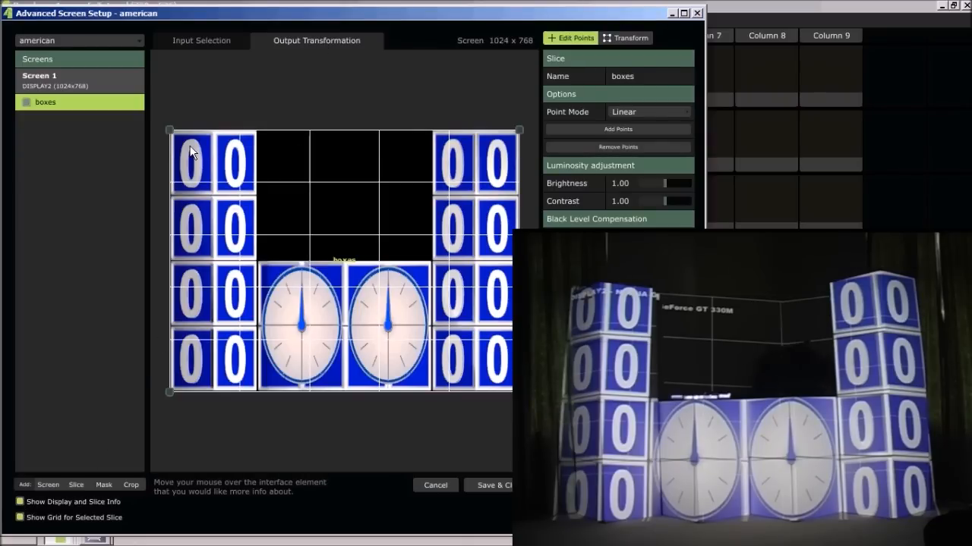
# Move the four corner points of the boxes slice to align the projected image with the outer corners of the physical boxes
pyautogui.moveTo(174, 132)
pyautogui.mouseDown()
pyautogui.moveTo(189, 143)
pyautogui.moveTo(181, 143)
pyautogui.mouseUp()
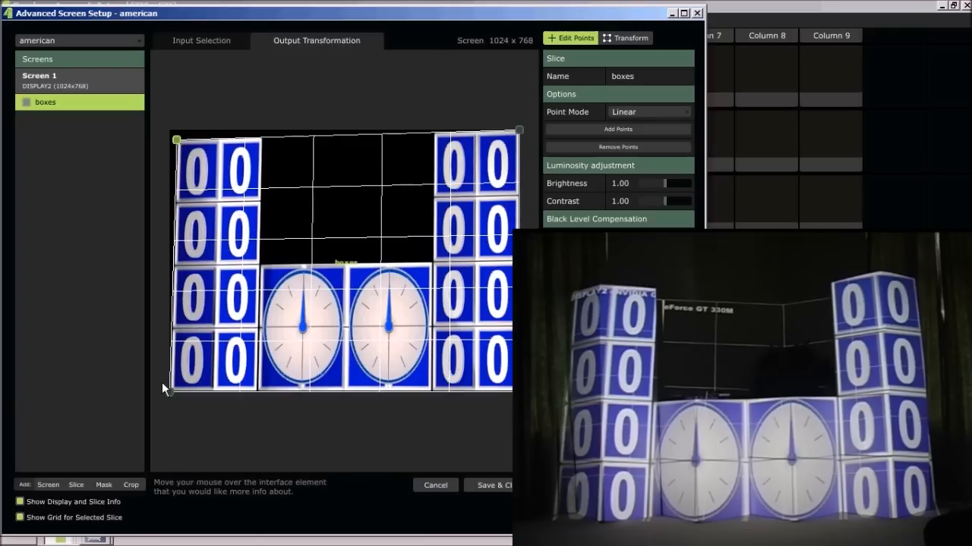
pyautogui.moveTo(168, 391); pyautogui.dragTo(192, 376)
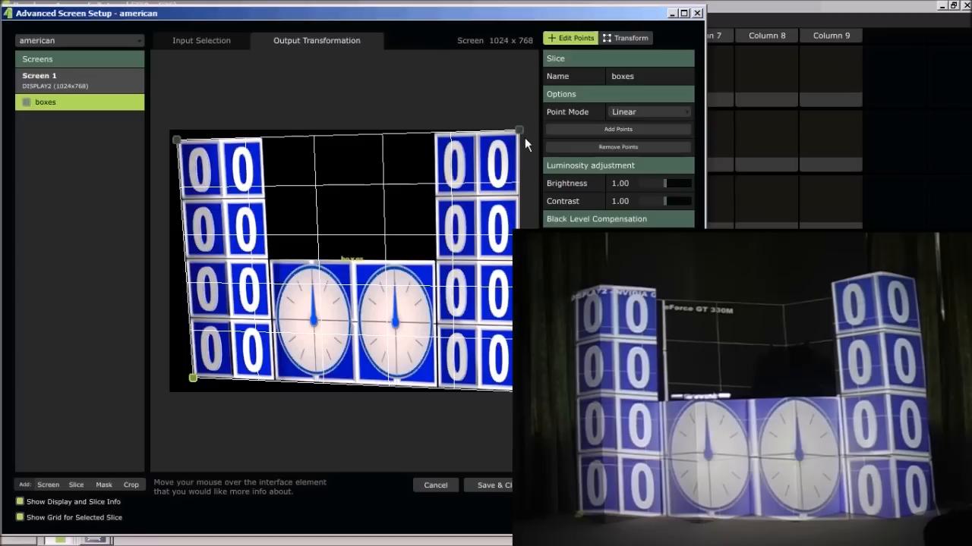
pyautogui.moveTo(519, 132)
pyautogui.mouseDown()
pyautogui.moveTo(512, 133)
pyautogui.moveTo(520, 136)
pyautogui.mouseUp()
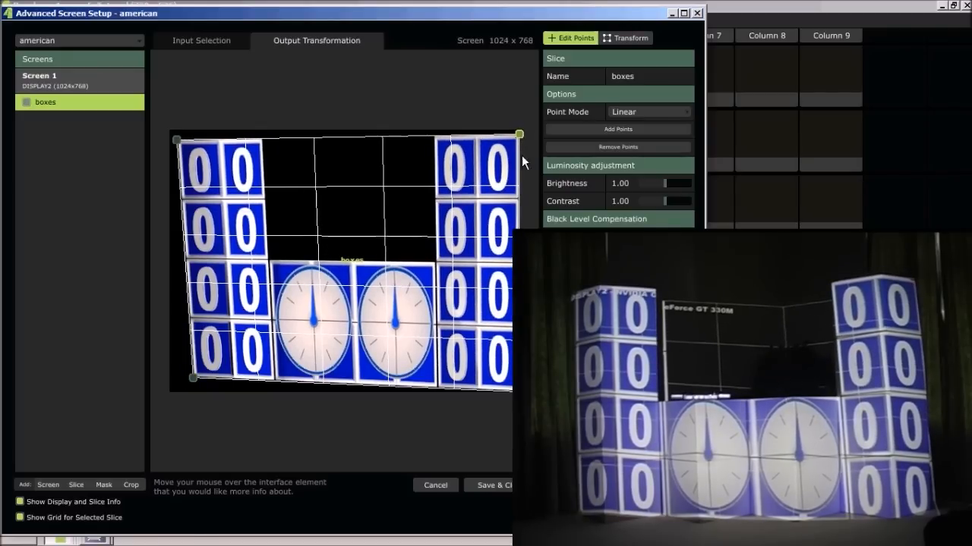
pyautogui.moveTo(515, 390); pyautogui.dragTo(508, 376)
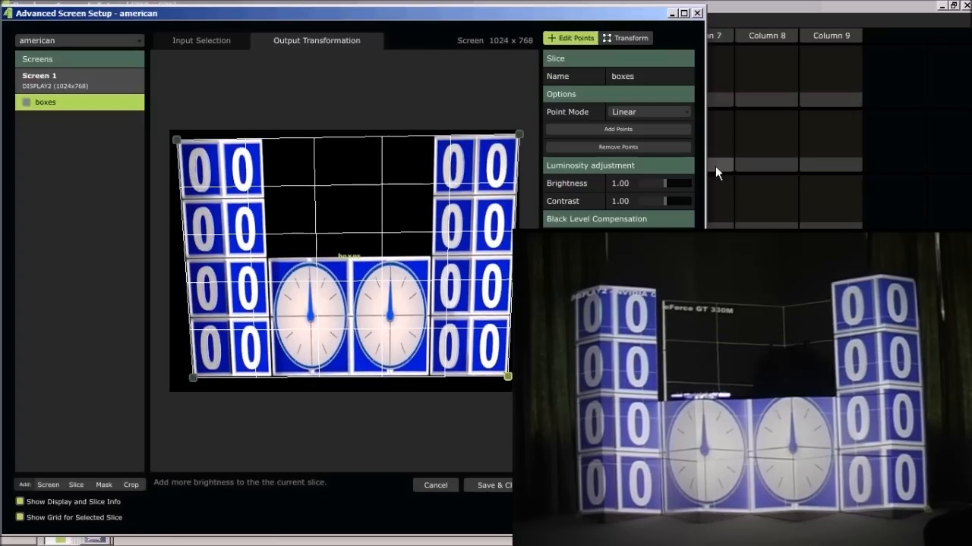
# Add warp points to the boxes slice and lower the middle row to match the top edge of the dial boxes
pyautogui.click(639, 132)
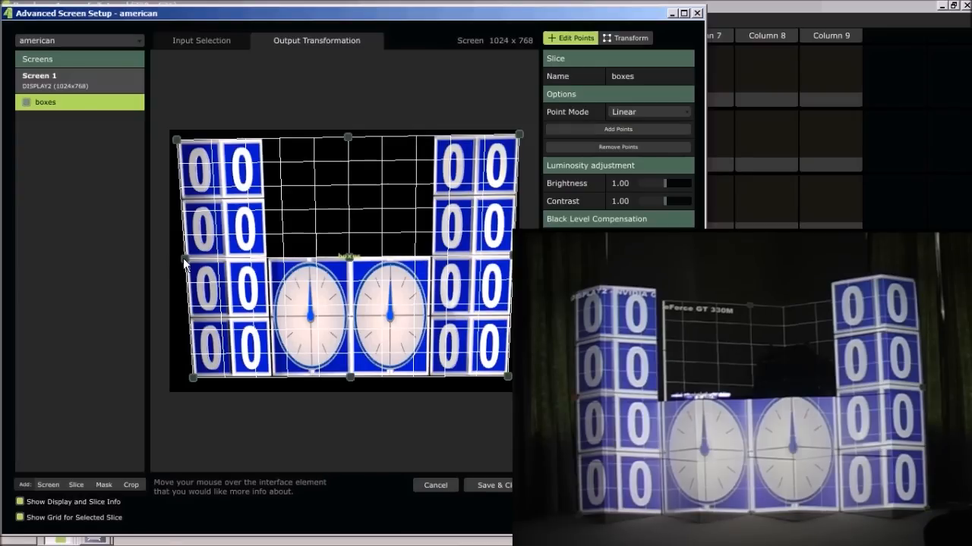
pyautogui.moveTo(185, 264); pyautogui.dragTo(186, 270)
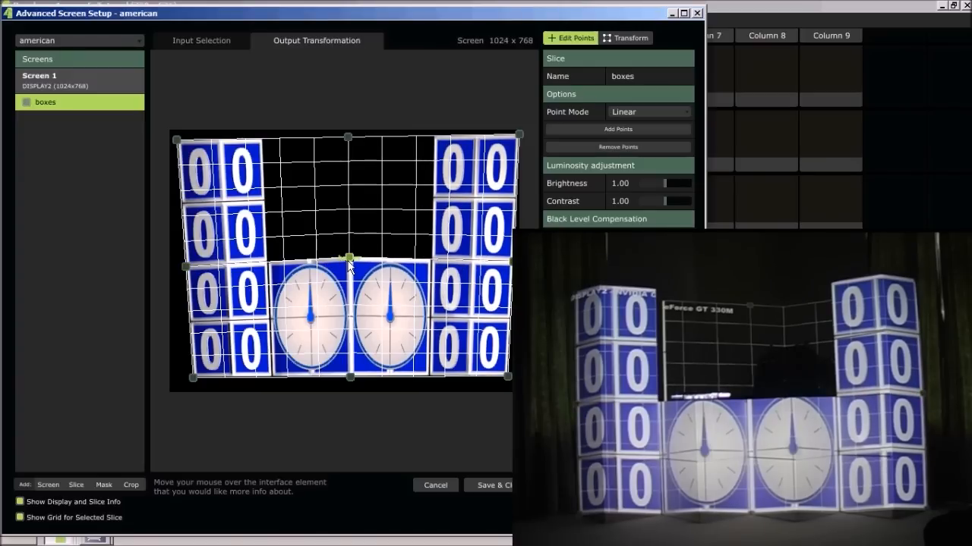
pyautogui.moveTo(348, 260); pyautogui.dragTo(348, 265)
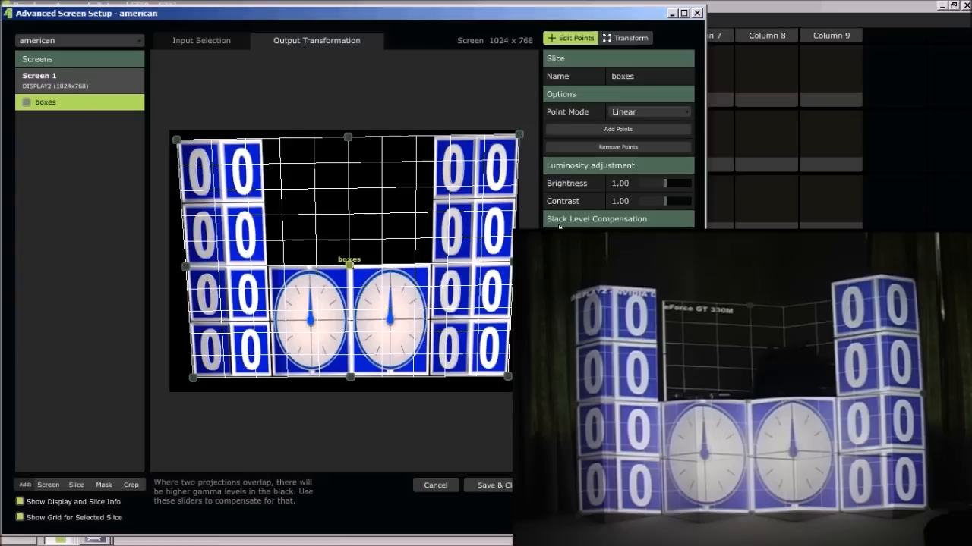
# Subdivide the boxes slice with more points and shift the two inner point columns onto the inner edges of the side towers
pyautogui.click(617, 131)
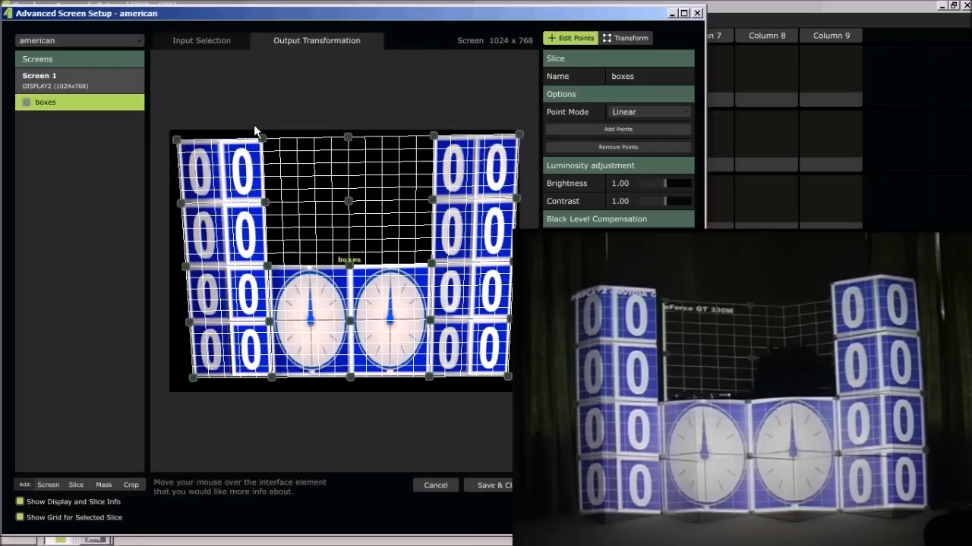
pyautogui.moveTo(250, 119); pyautogui.dragTo(268, 378)
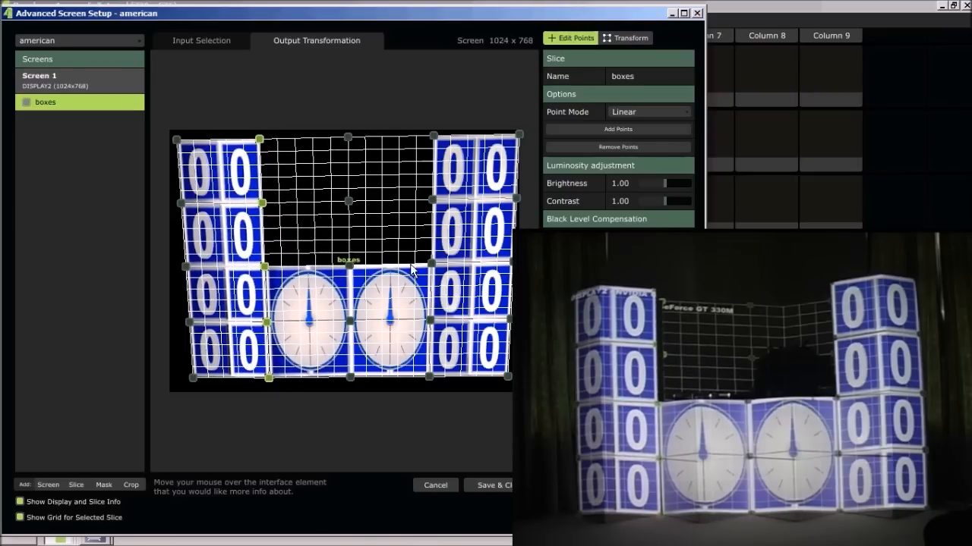
pyautogui.moveTo(419, 109); pyautogui.dragTo(432, 379)
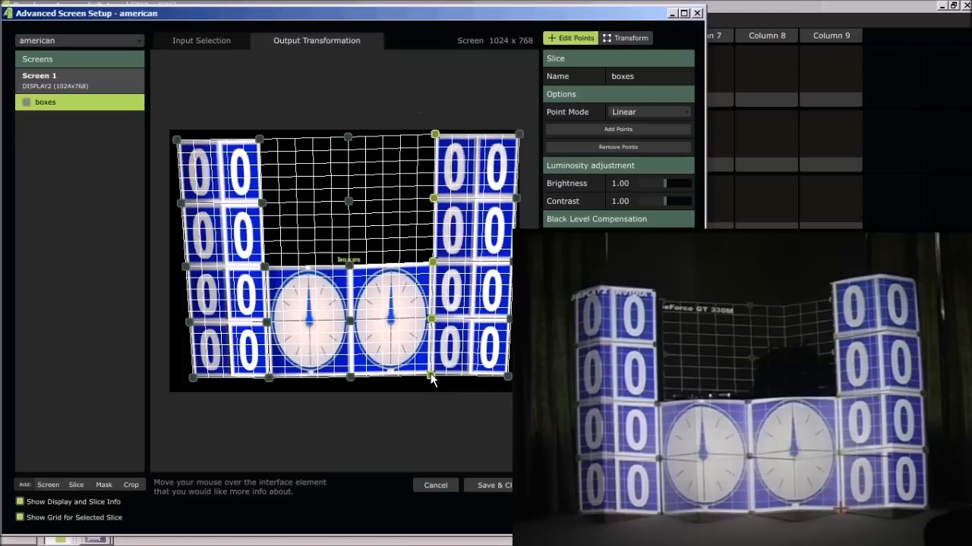
# Subdivide the slice's points once more and fit the left tower's centre point column to the physical boxes' front corner edge
pyautogui.click(634, 132)
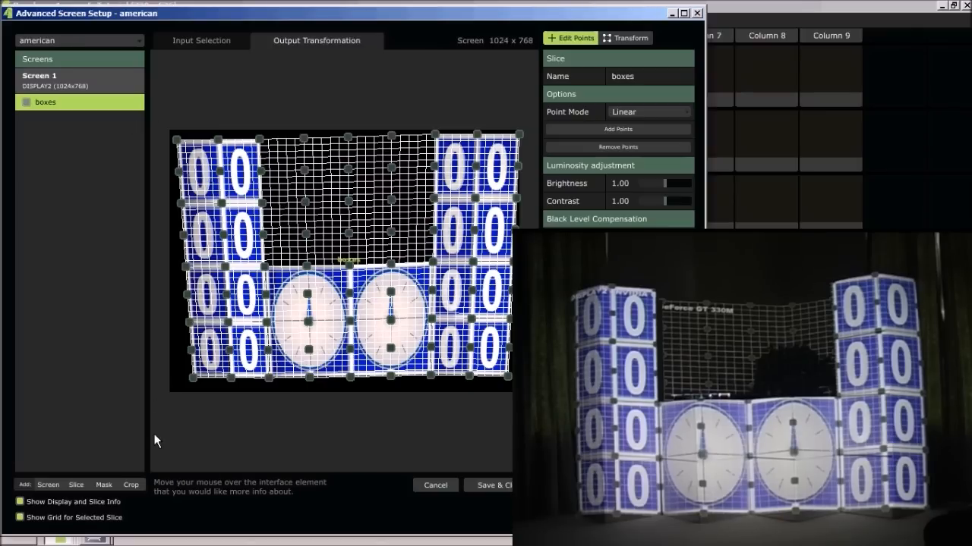
pyautogui.moveTo(204, 123); pyautogui.dragTo(218, 382)
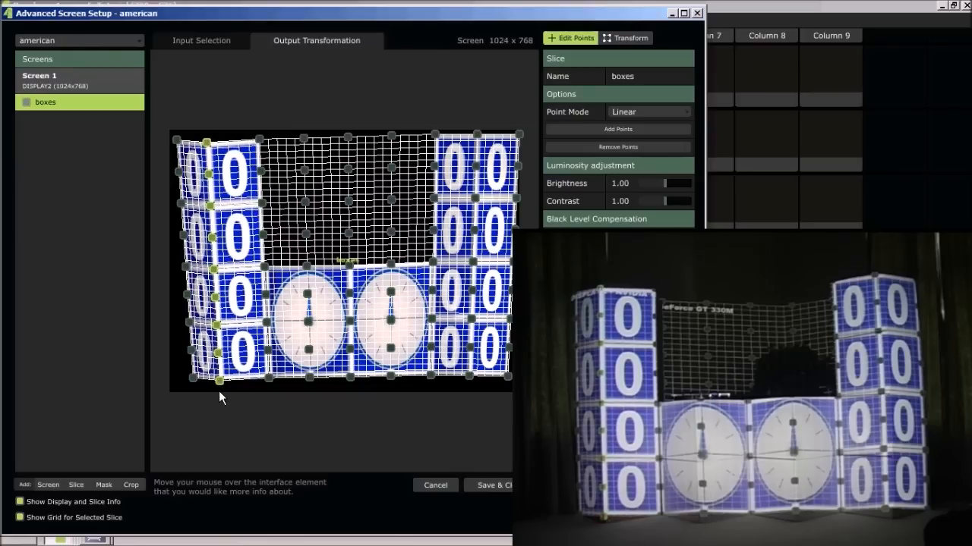
pyautogui.click(220, 390)
pyautogui.moveTo(221, 379); pyautogui.dragTo(219, 387)
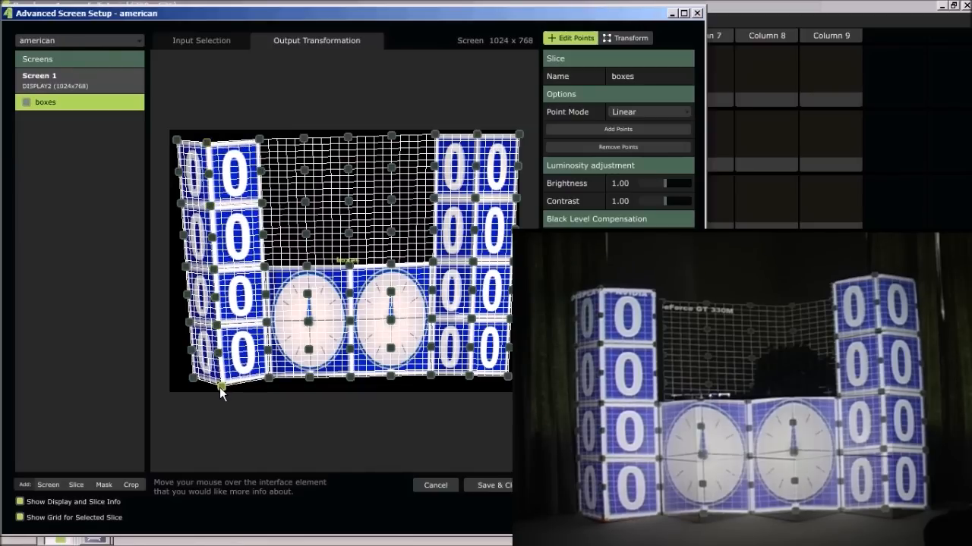
pyautogui.moveTo(218, 331); pyautogui.dragTo(218, 333)
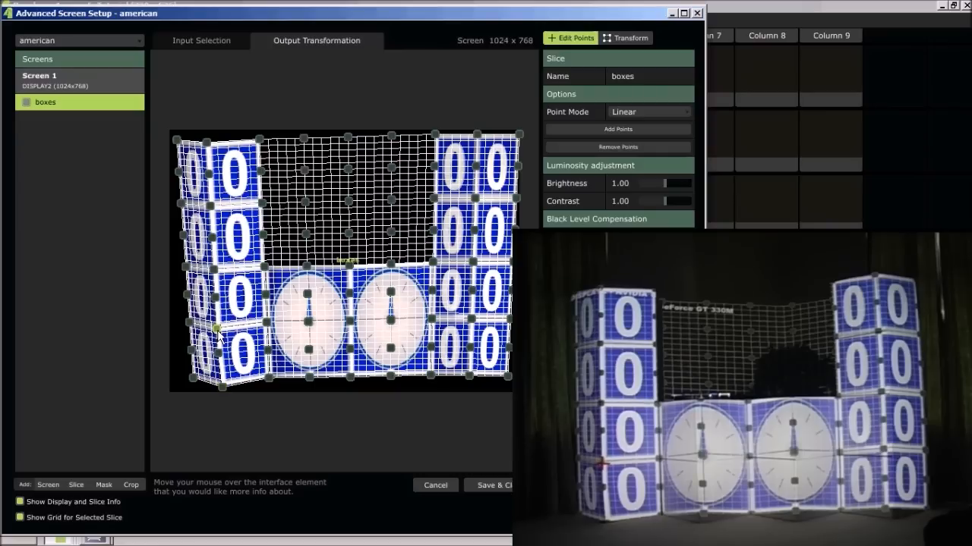
pyautogui.click(210, 204)
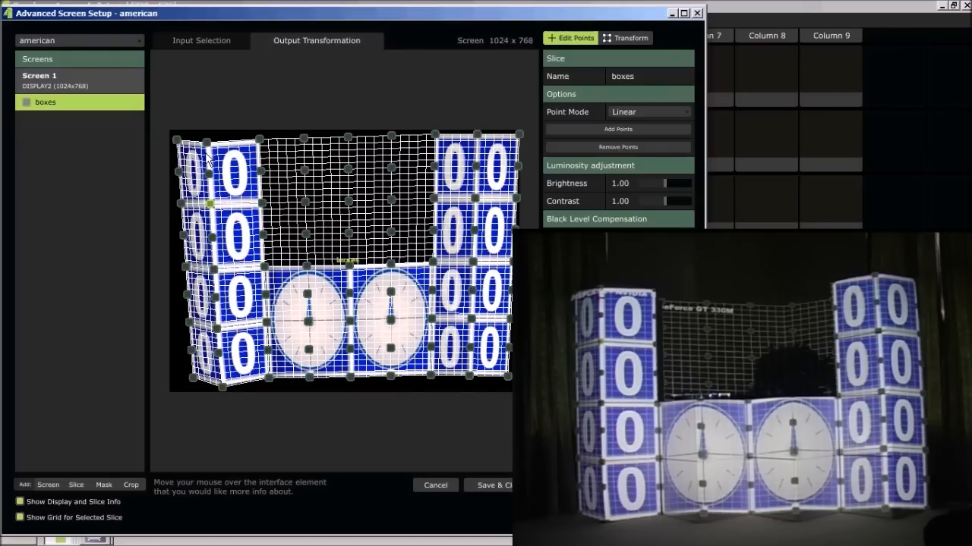
pyautogui.moveTo(207, 146); pyautogui.dragTo(208, 143)
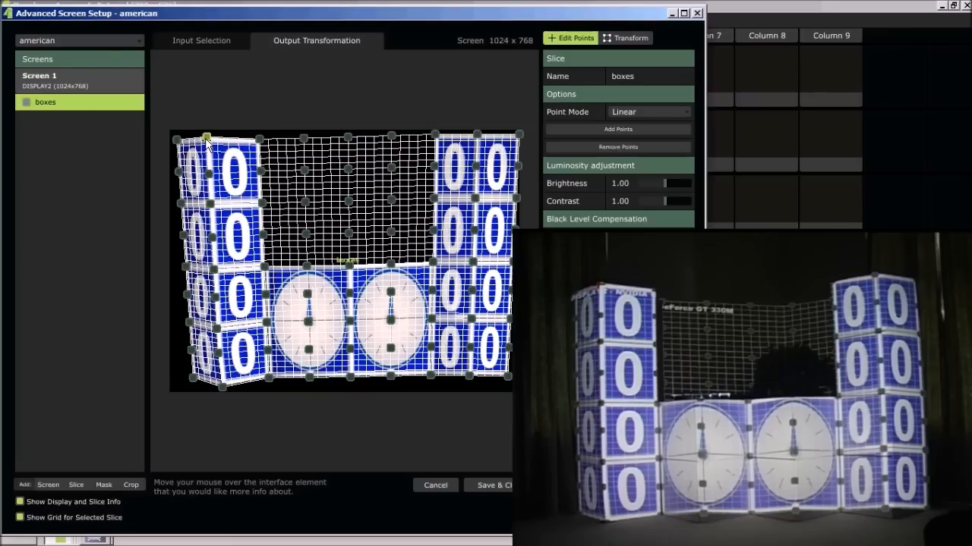
# Lower the centre point columns of both dial boxes and fine-tune their top points to follow the boxes' protruding corners
pyautogui.moveTo(319, 254); pyautogui.dragTo(303, 387)
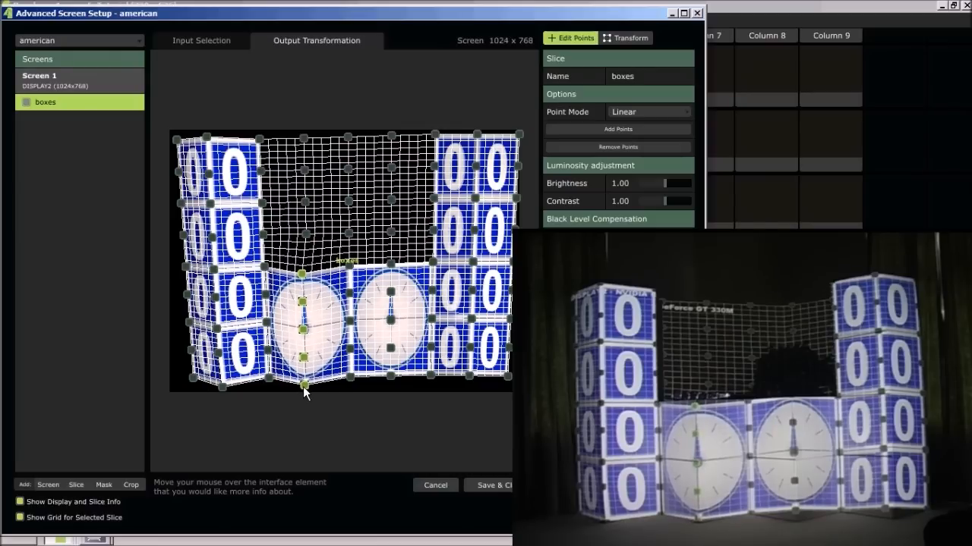
pyautogui.click(304, 272)
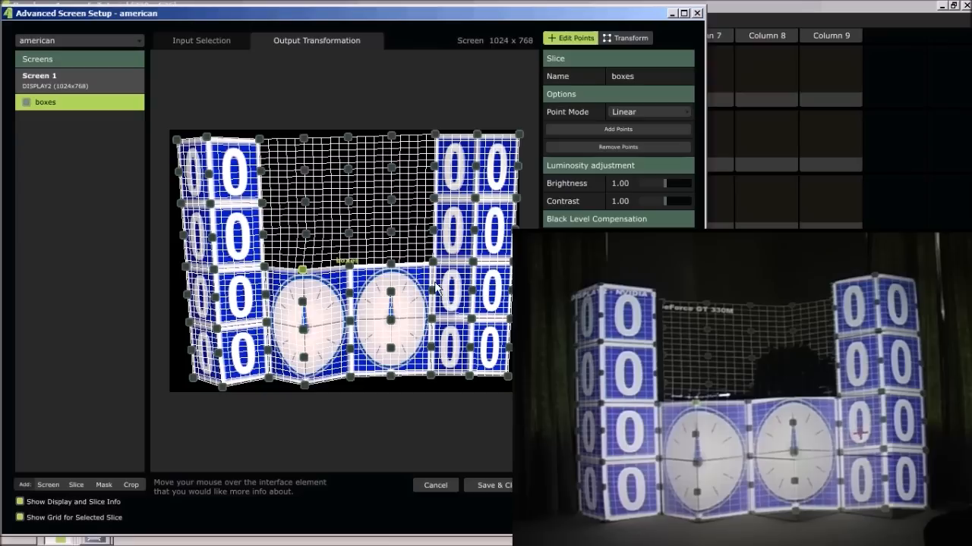
pyautogui.moveTo(407, 252); pyautogui.dragTo(391, 388)
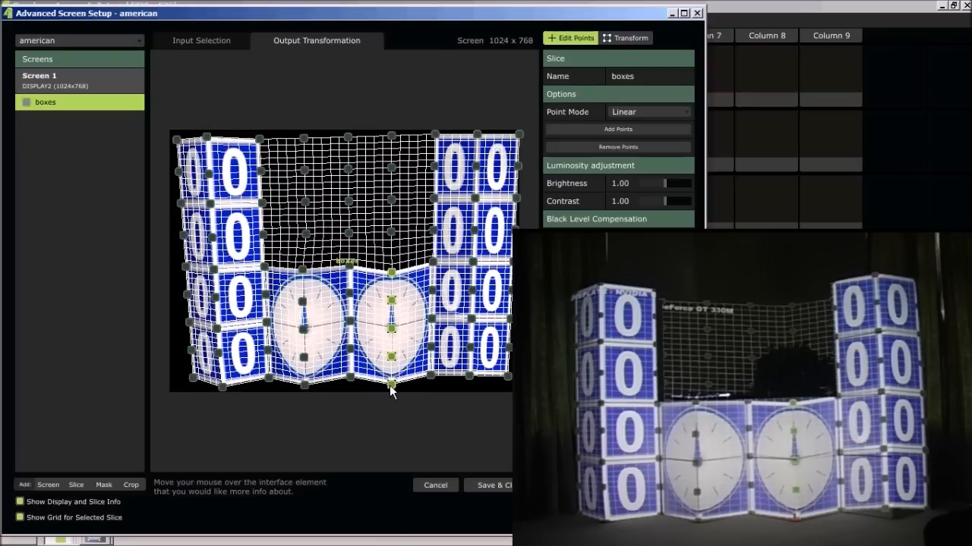
pyautogui.click(391, 272)
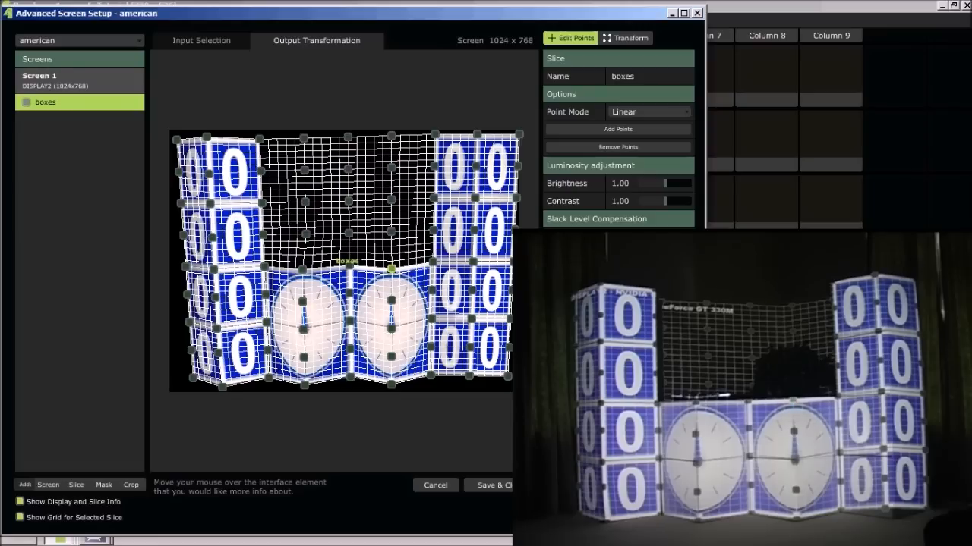
# Move the right tower's centre point column onto the boxes' corner edge and adjust individual points at the tower's box joints
pyautogui.moveTo(490, 120); pyautogui.dragTo(471, 385)
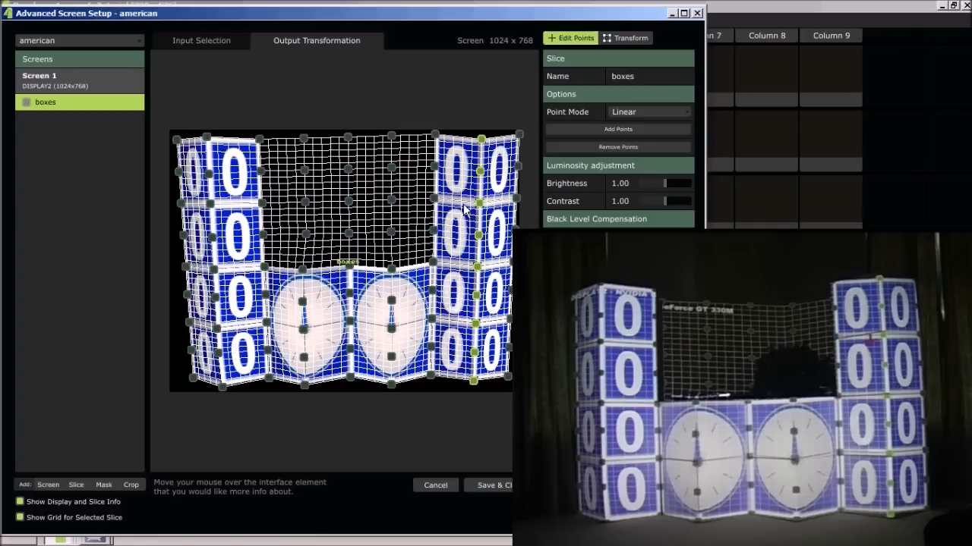
pyautogui.click(436, 197)
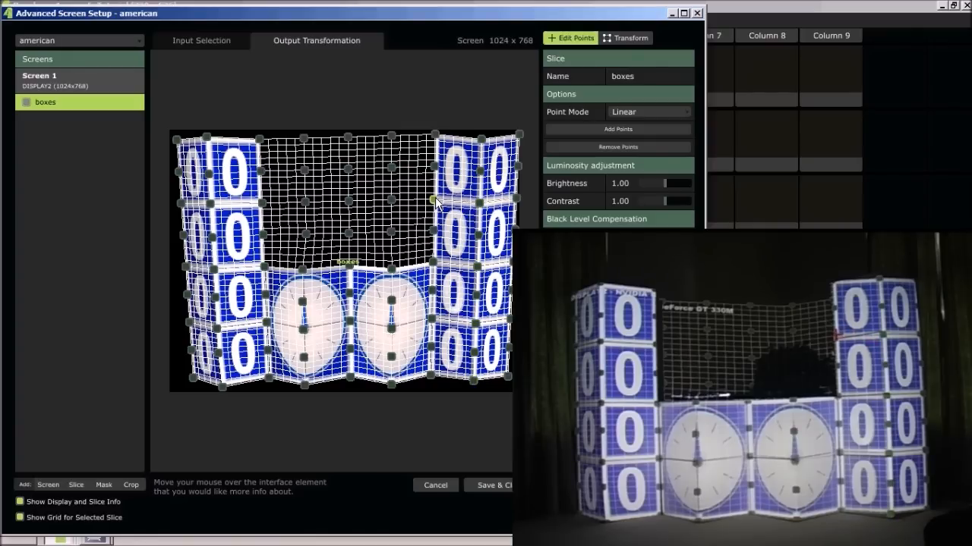
pyautogui.click(479, 200)
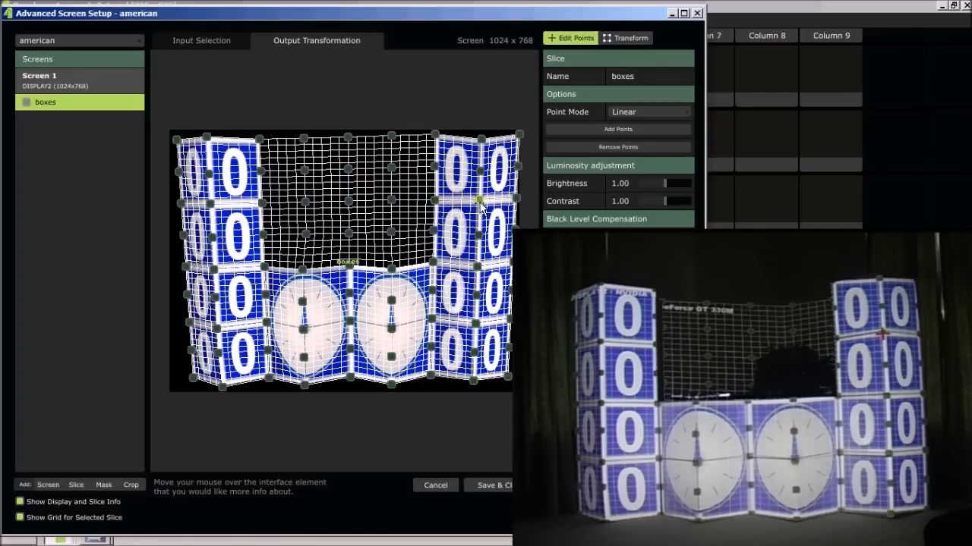
pyautogui.moveTo(482, 140); pyautogui.dragTo(483, 134)
pyautogui.moveTo(484, 176); pyautogui.dragTo(483, 171)
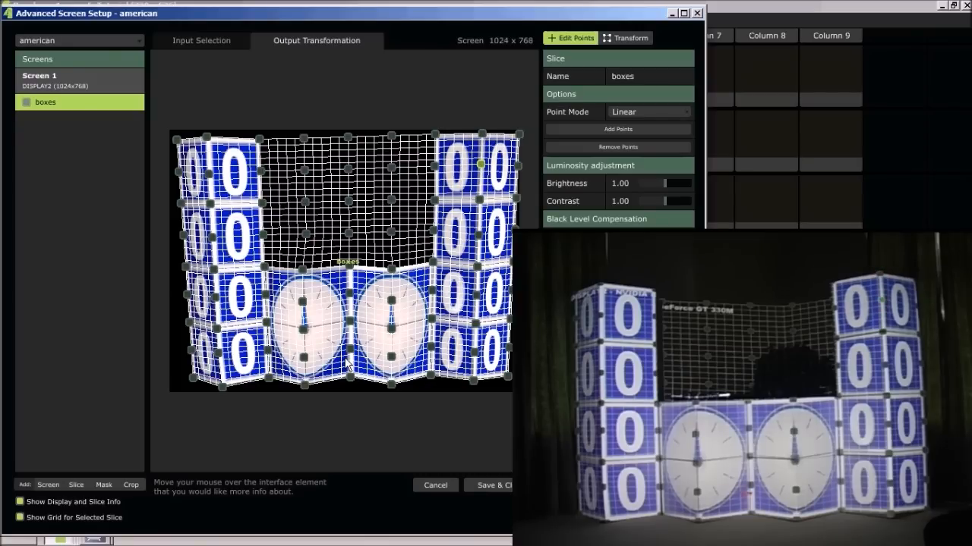
pyautogui.click(432, 321)
pyautogui.moveTo(475, 324); pyautogui.dragTo(477, 330)
pyautogui.moveTo(472, 380); pyautogui.dragTo(472, 387)
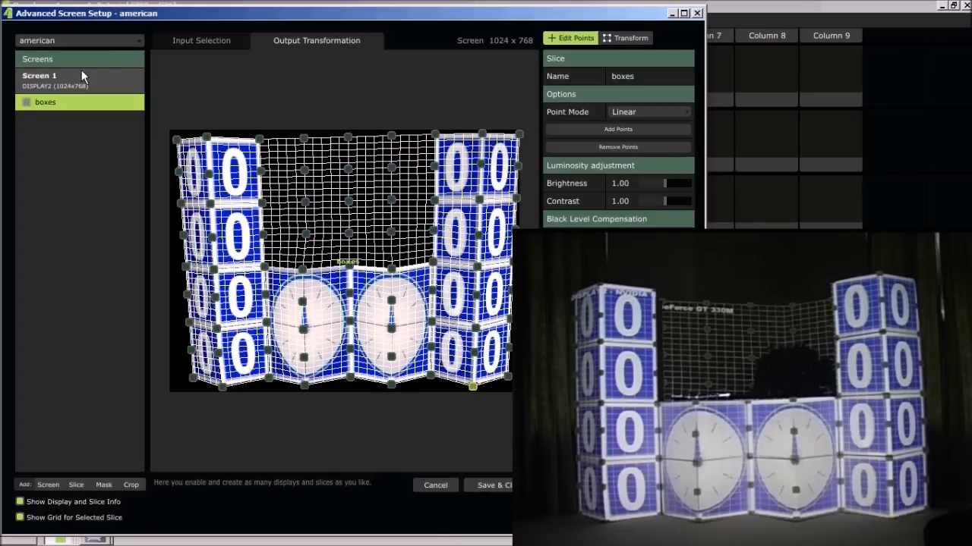
# Load the EqTutorial preset with Mask 1, hide the display and slice info and the slice grid, and save the screen setup
pyautogui.click(125, 42)
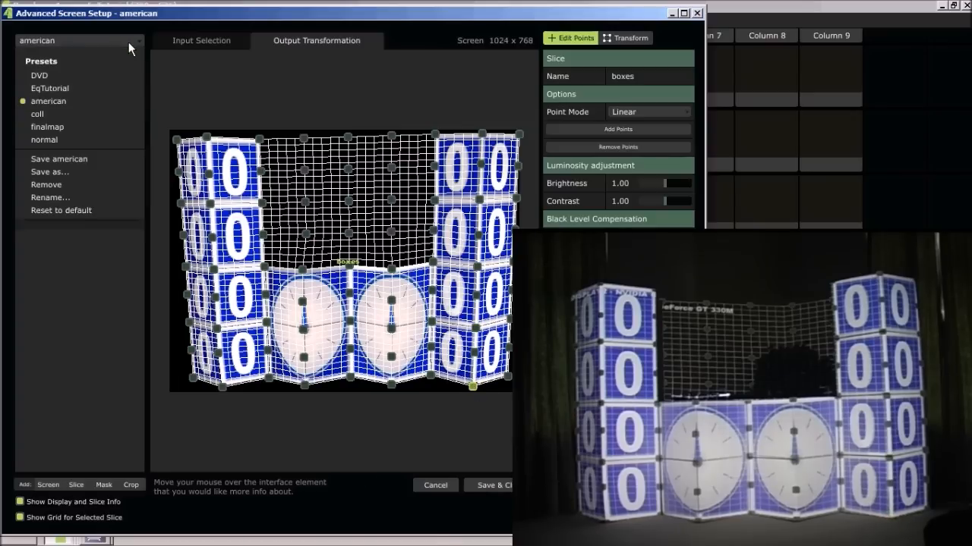
pyautogui.click(50, 87)
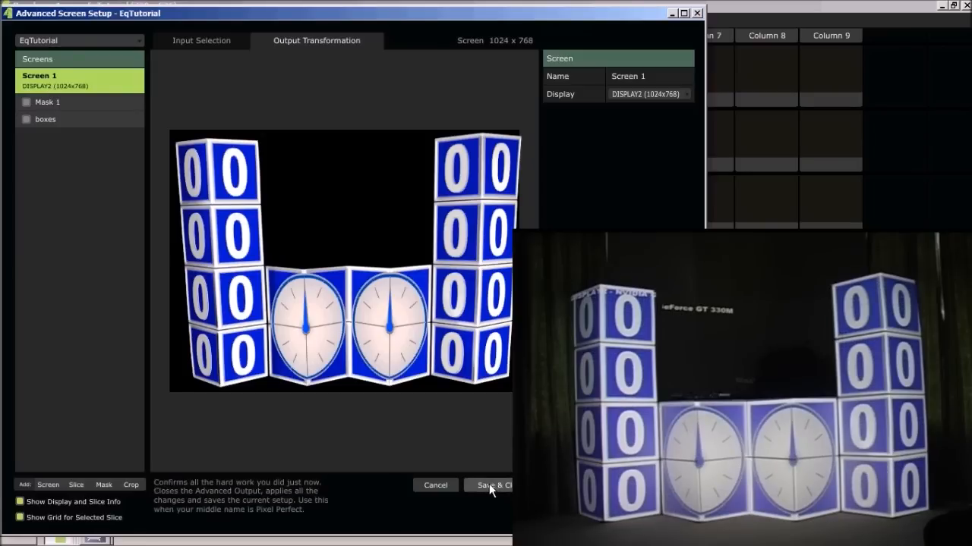
pyautogui.click(20, 502)
pyautogui.click(20, 517)
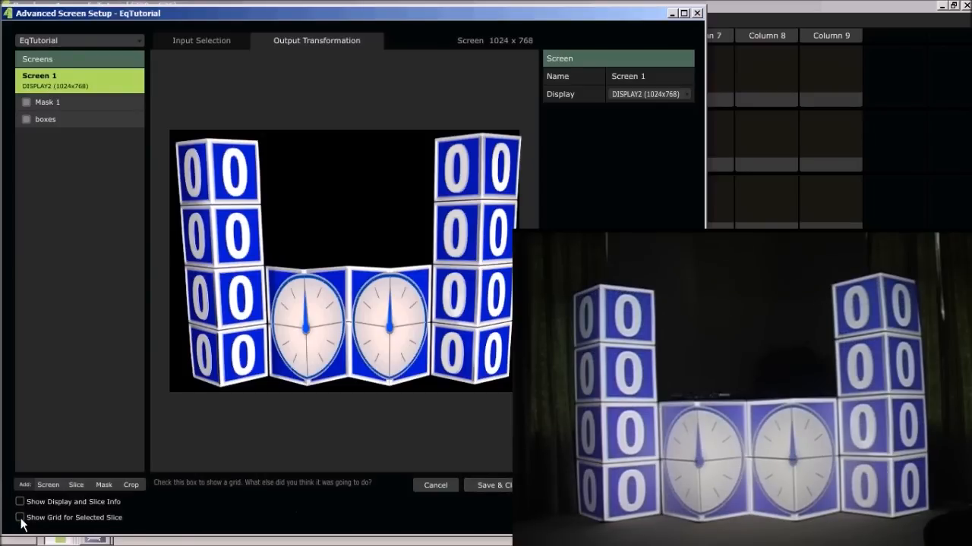
pyautogui.click(108, 102)
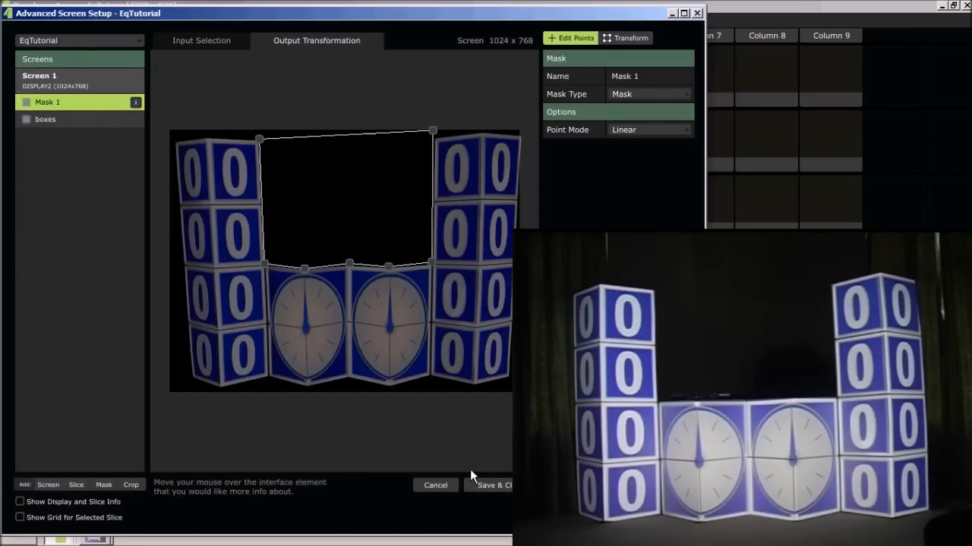
pyautogui.click(489, 488)
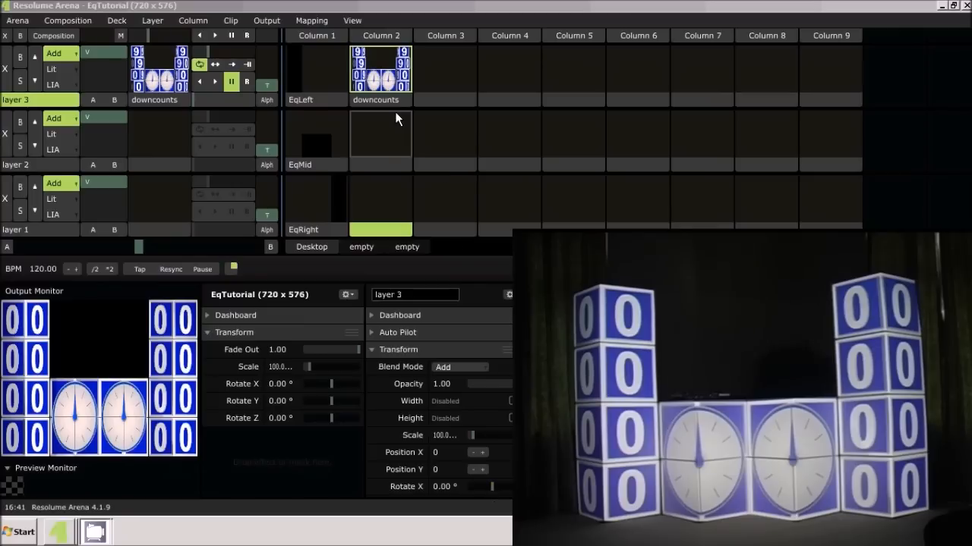
# Resume playback of the downcounts clip on the mapped boxes, and launch the Column 1 level-meter clips
pyautogui.click(216, 82)
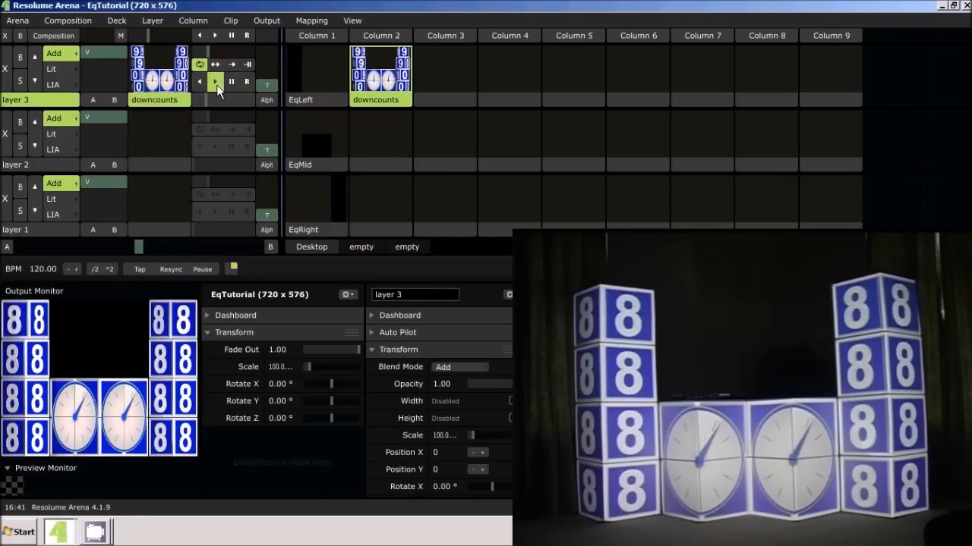
pyautogui.click(314, 35)
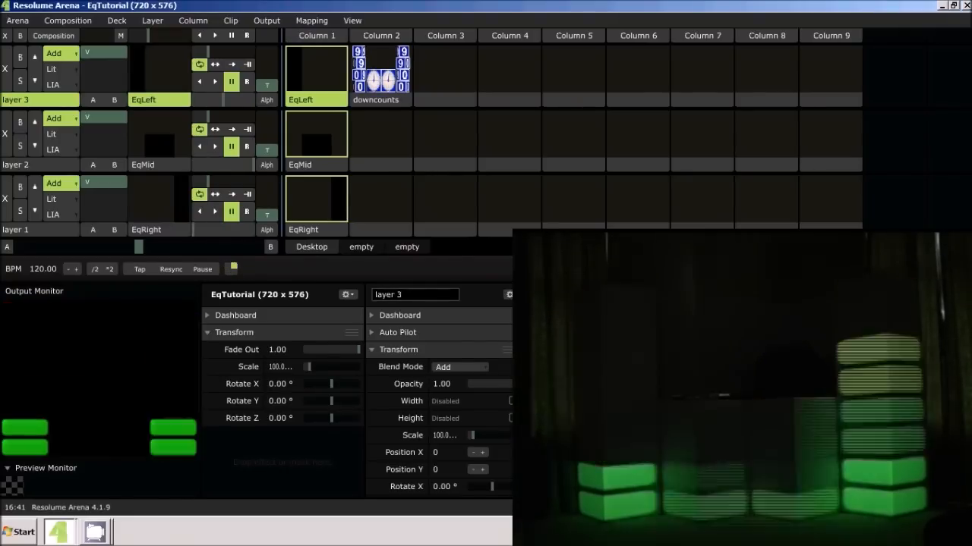
# Load the flashtape1 clip into layer 3's Column 3 and play it with layers 2 and 1 cleared
pyautogui.moveTo(623, 250); pyautogui.dragTo(456, 82)
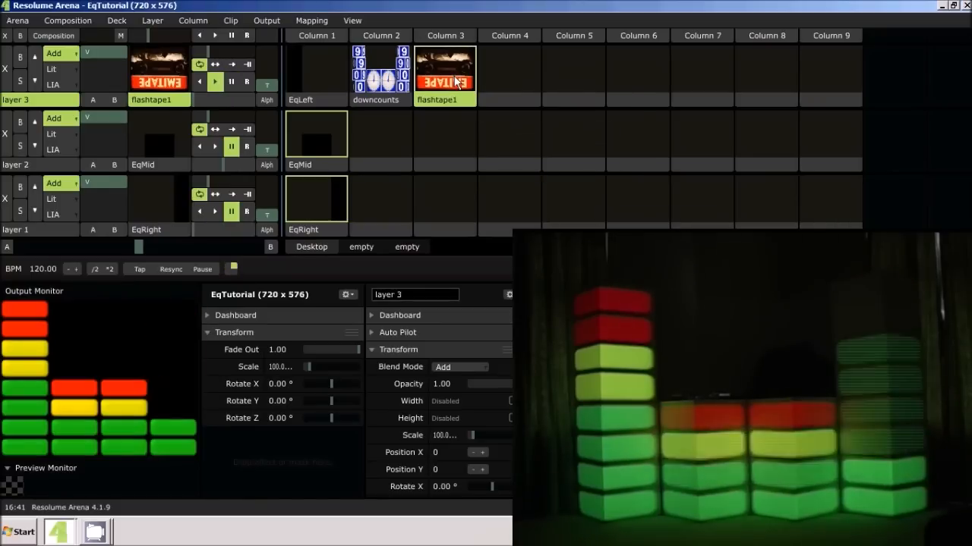
pyautogui.click(451, 129)
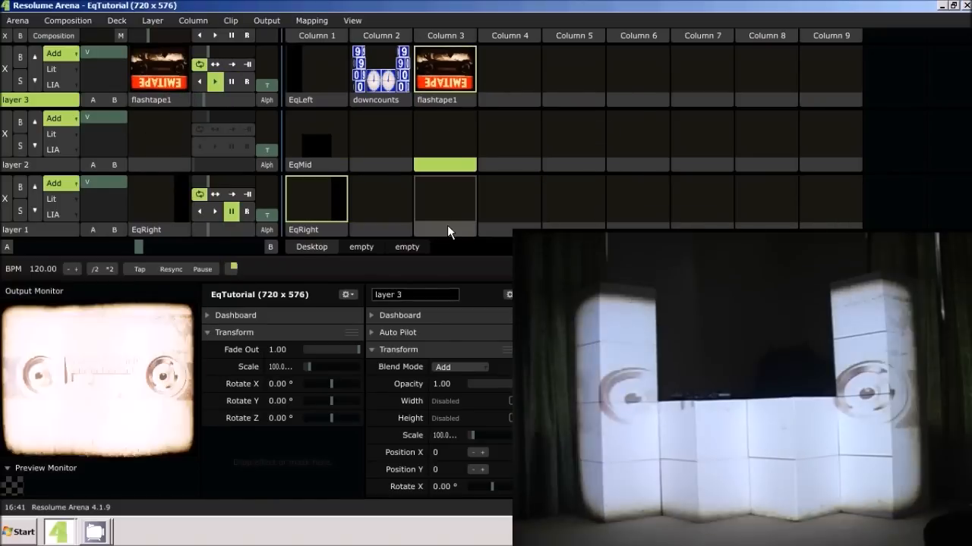
pyautogui.click(448, 202)
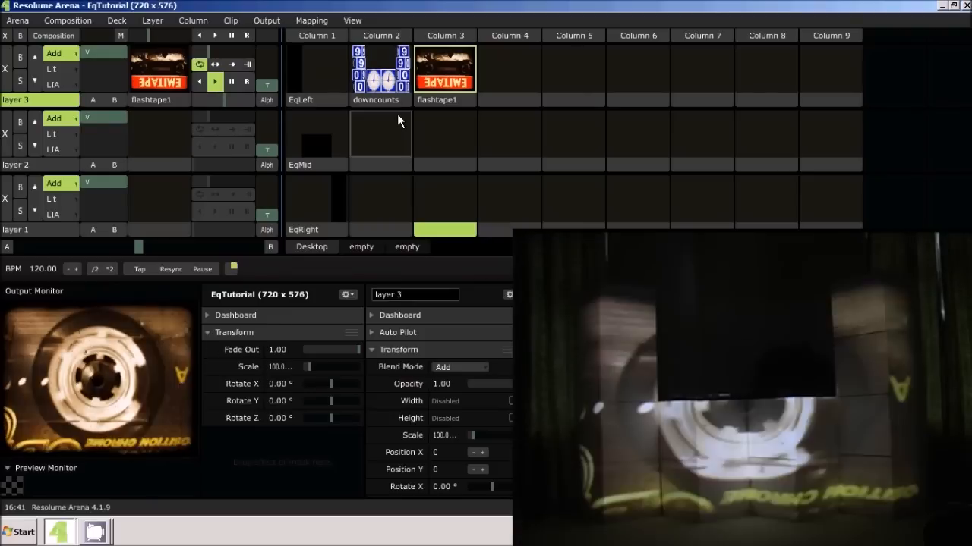
# Relaunch the Column 1 level-meter clips and select the boxes slice in the Advanced Screen Setup's output transformation
pyautogui.click(324, 40)
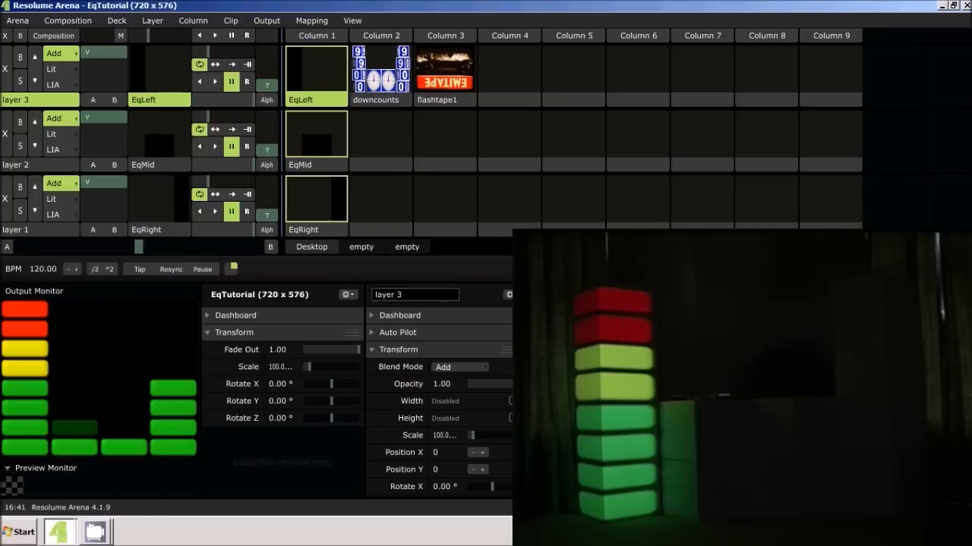
pyautogui.hotkey('ctrl', 'shift', 'a')
pyautogui.click(387, 337)
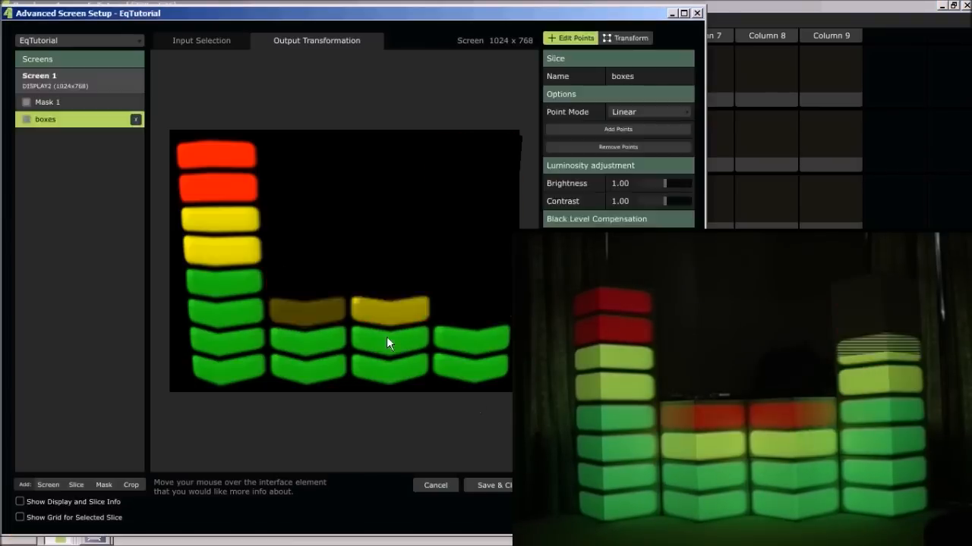